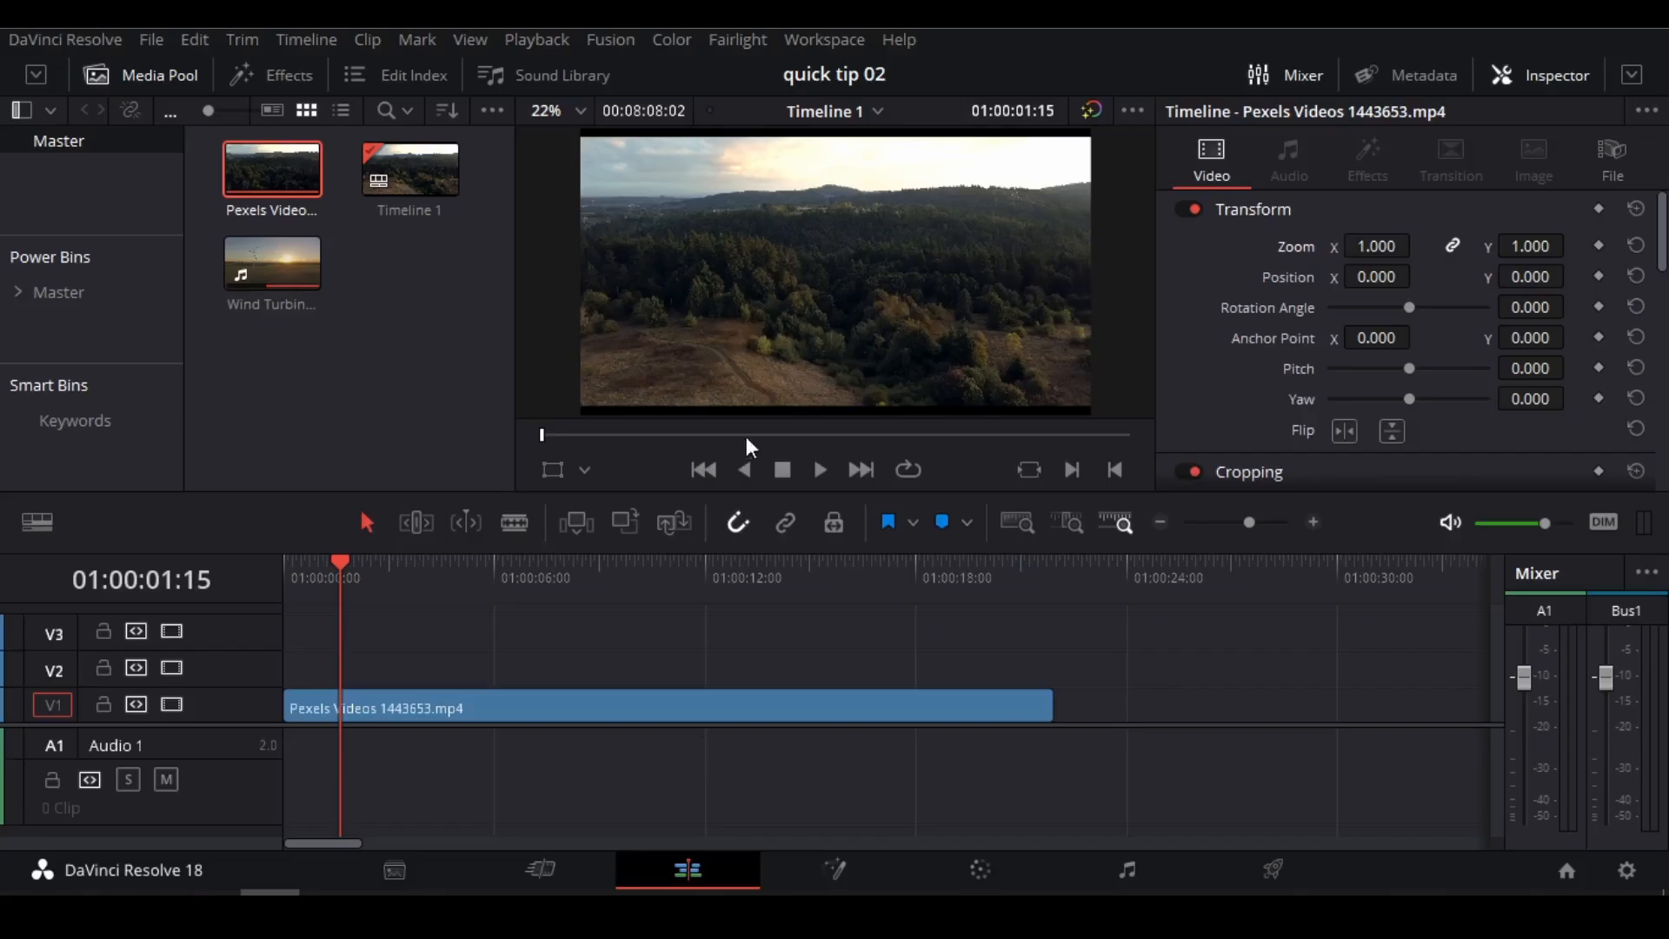
# Add a Text+ title on track V2 from the timeline start and extend it to the end of the forest clip.
pyautogui.click(259, 179)
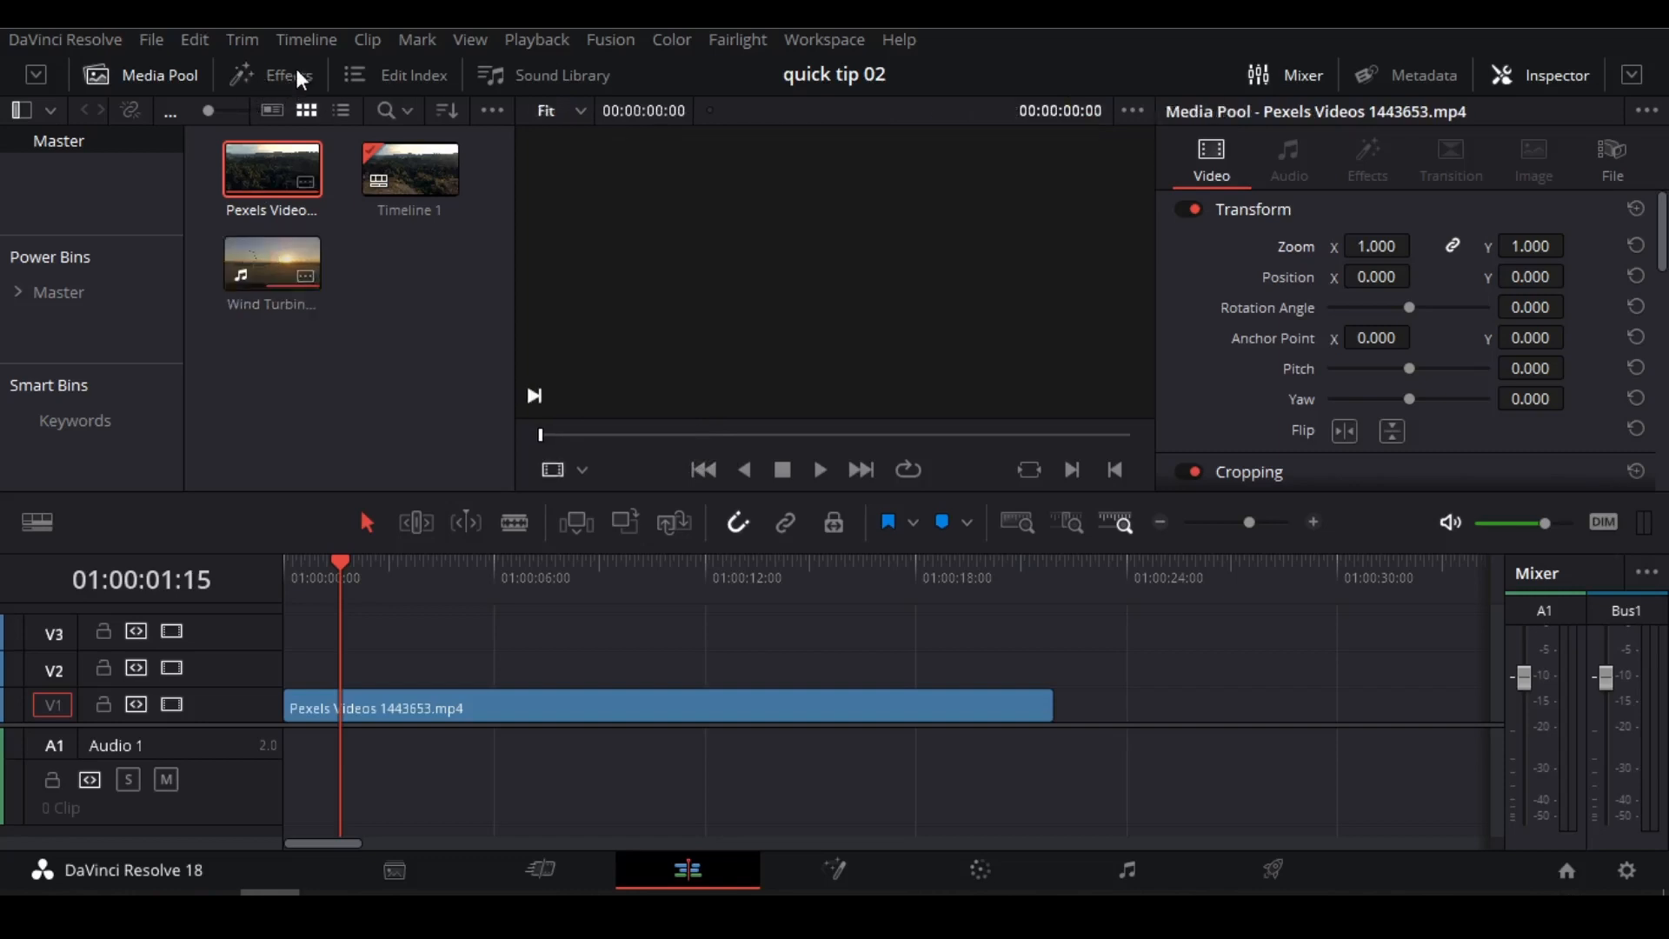
pyautogui.click(292, 75)
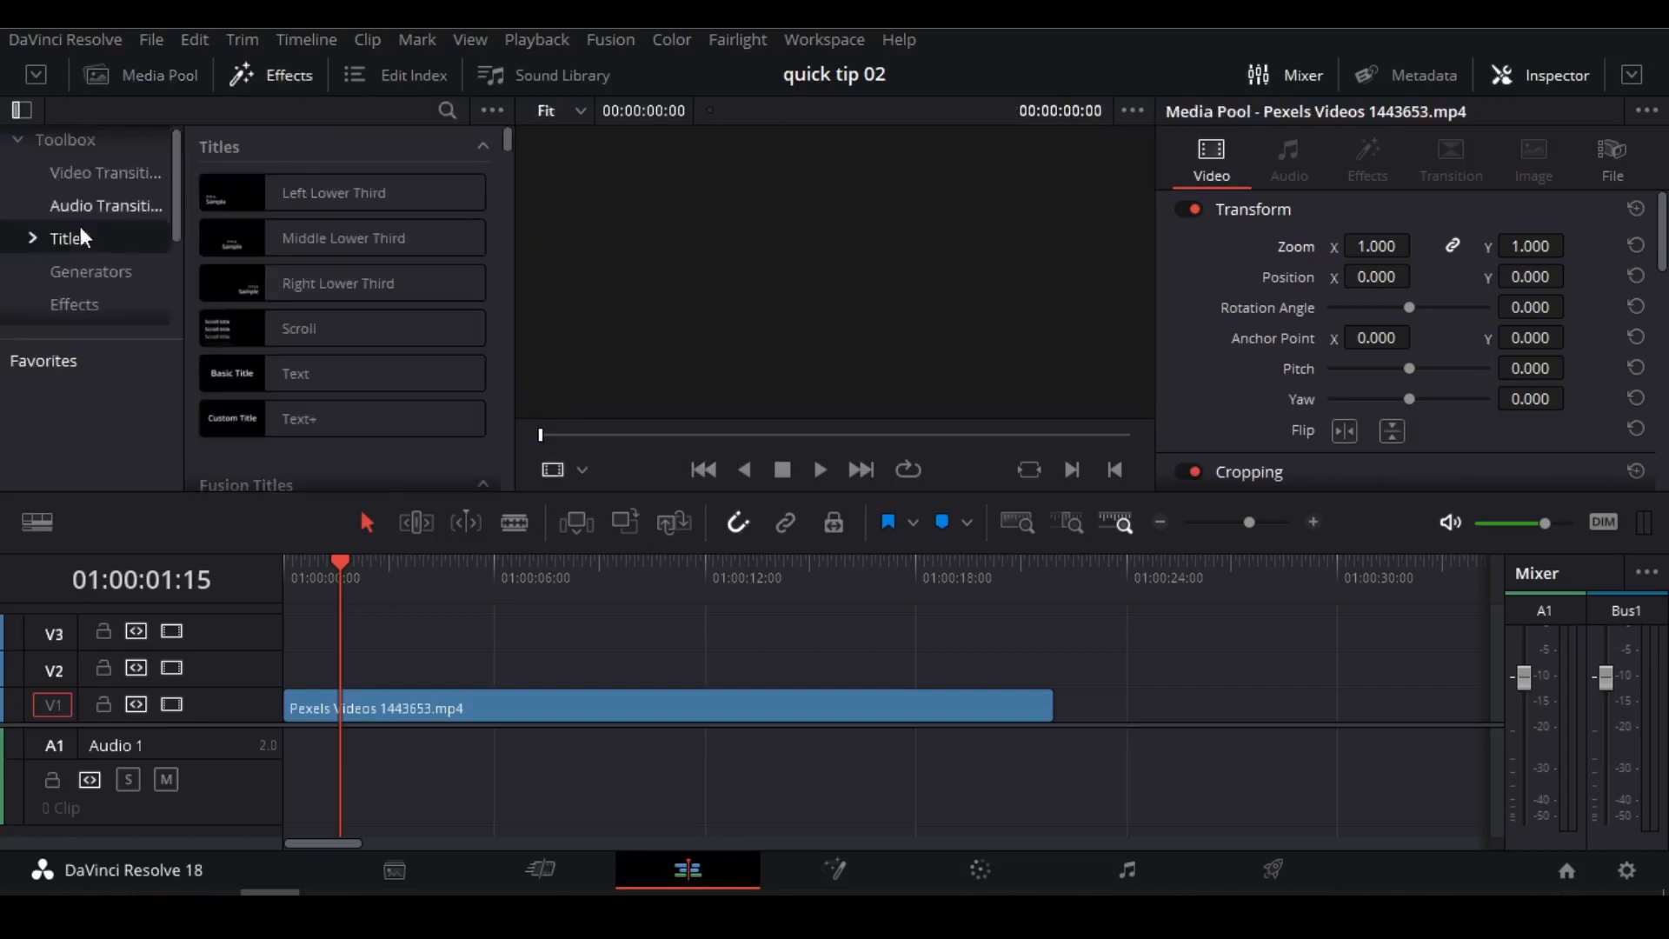
pyautogui.click(296, 419)
pyautogui.moveTo(297, 419); pyautogui.dragTo(287, 659)
pyautogui.click(612, 667)
pyautogui.moveTo(710, 672); pyautogui.dragTo(1055, 671)
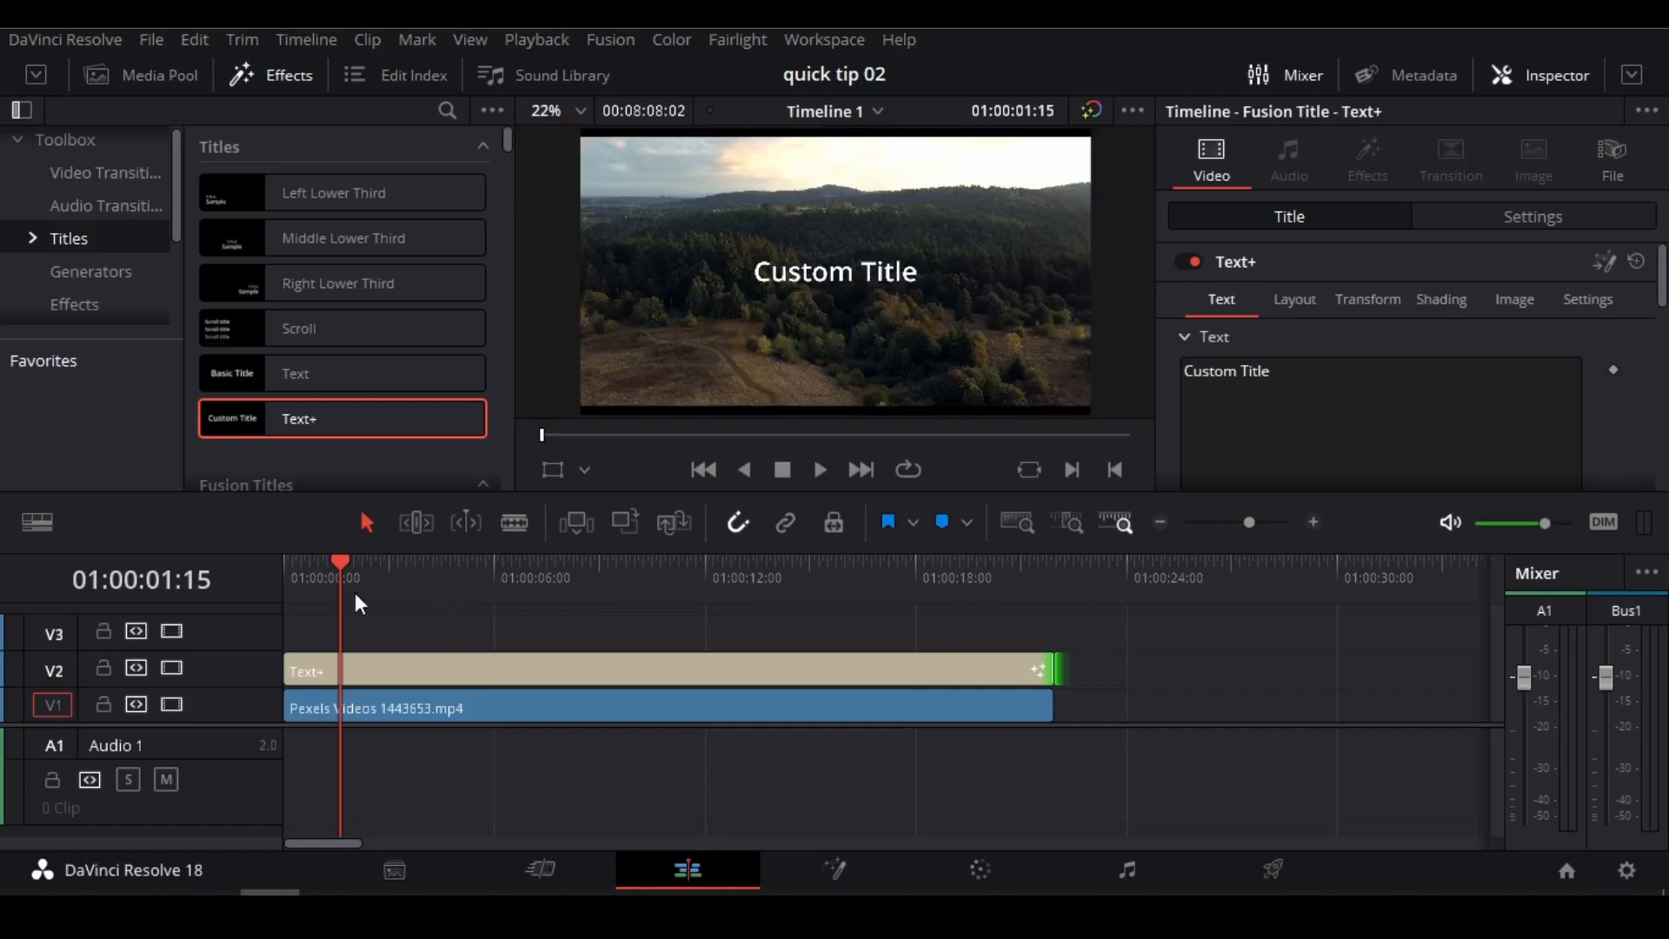
# Move the playhead to 01:00:04:07 and replace the title's text with "Forest is beautiful".
pyautogui.moveTo(355, 593); pyautogui.dragTo(434, 595)
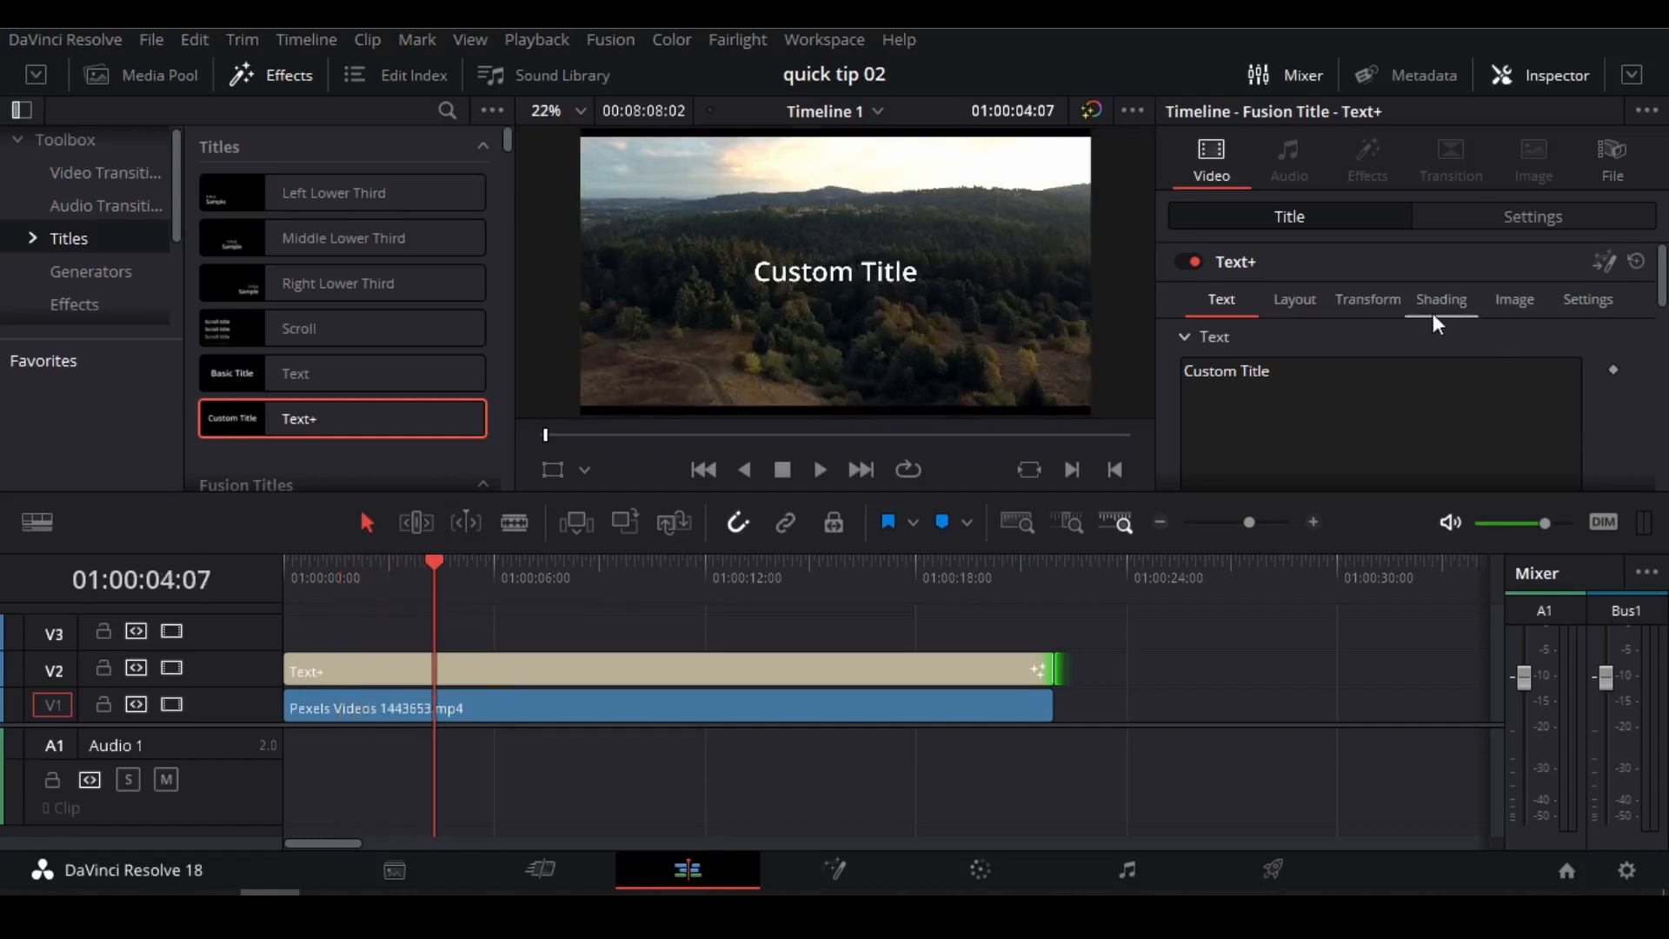
pyautogui.scroll(-2, 1416, 336)
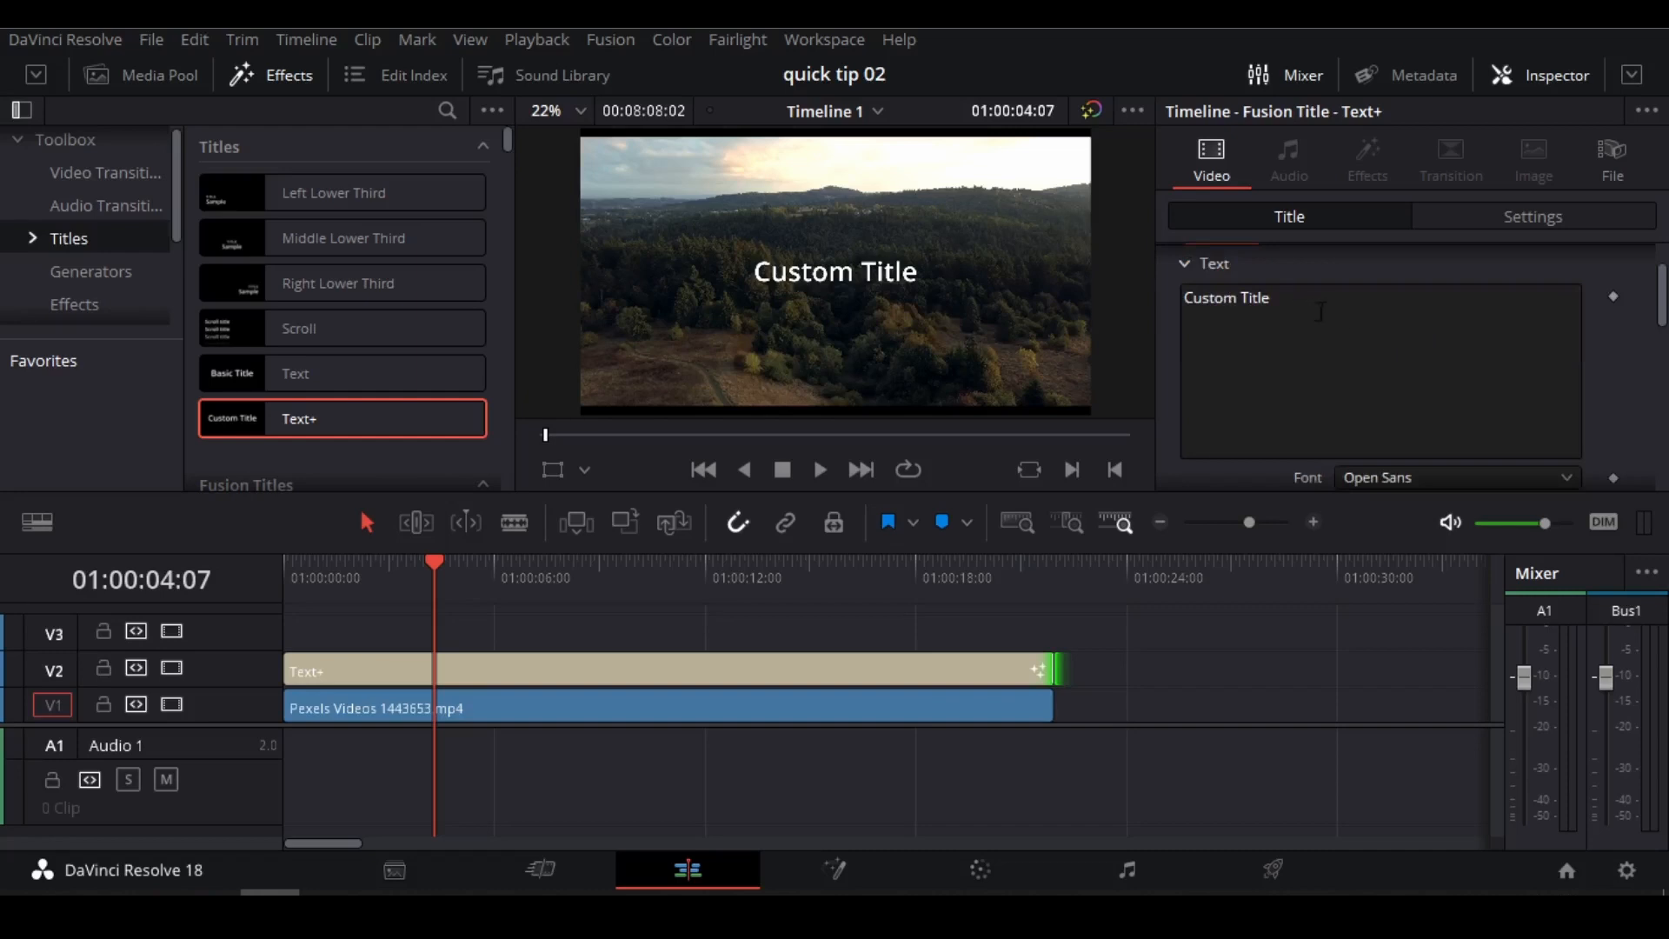
pyautogui.moveTo(1320, 312); pyautogui.dragTo(1159, 301)
pyautogui.write('F')
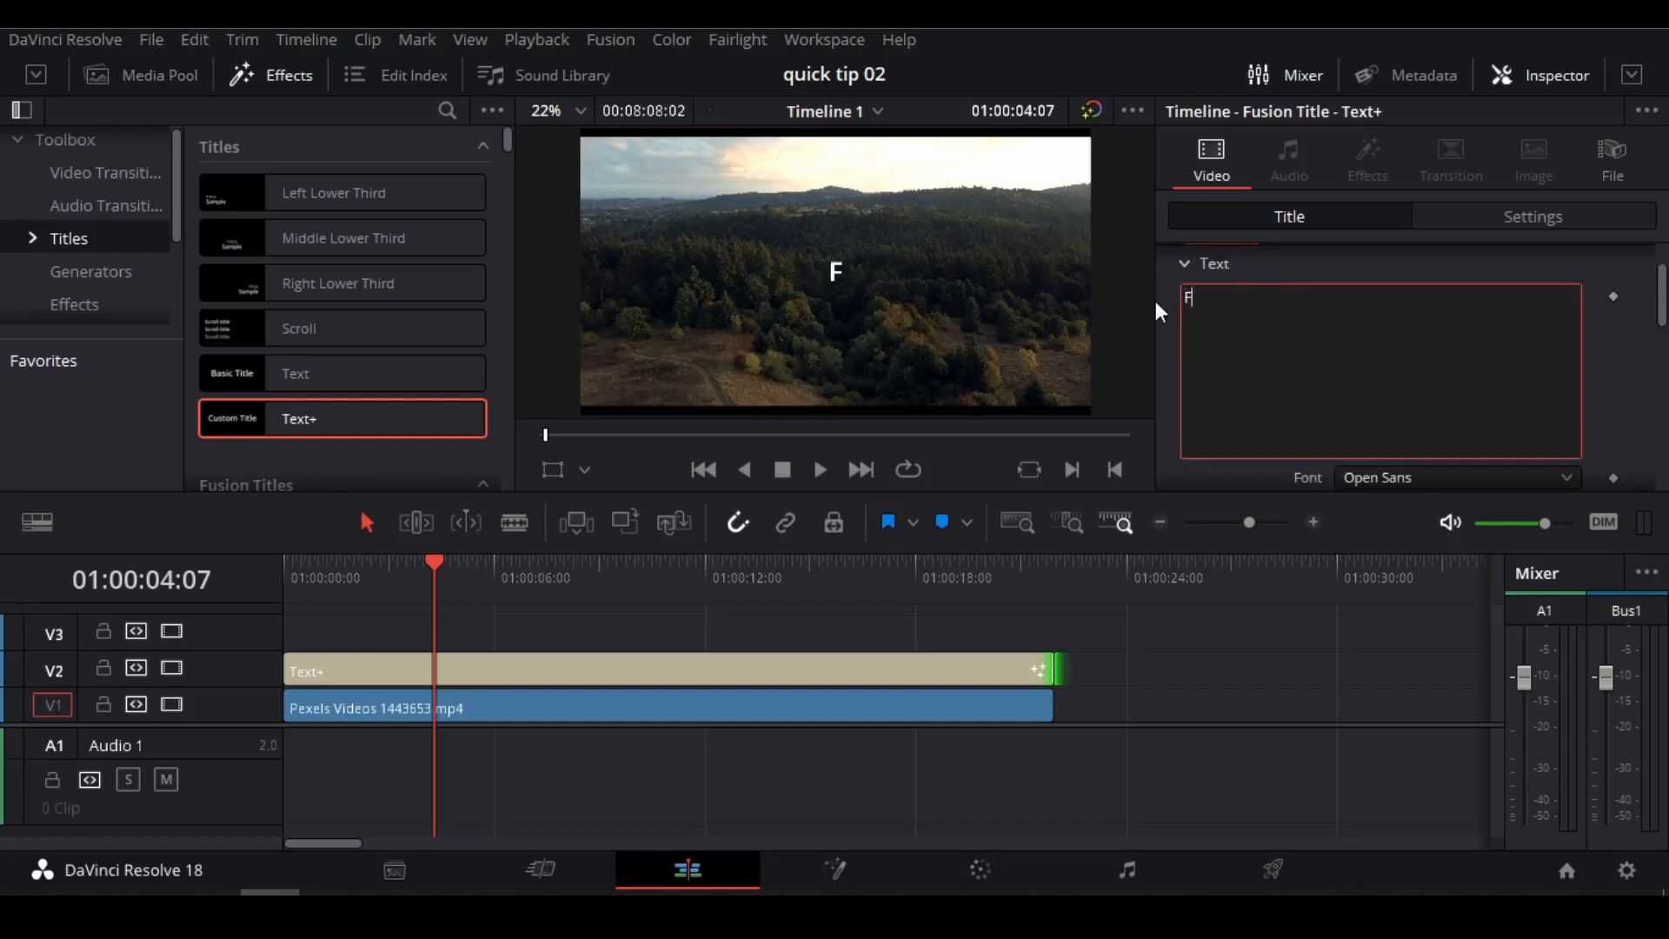
pyautogui.write('orest is')
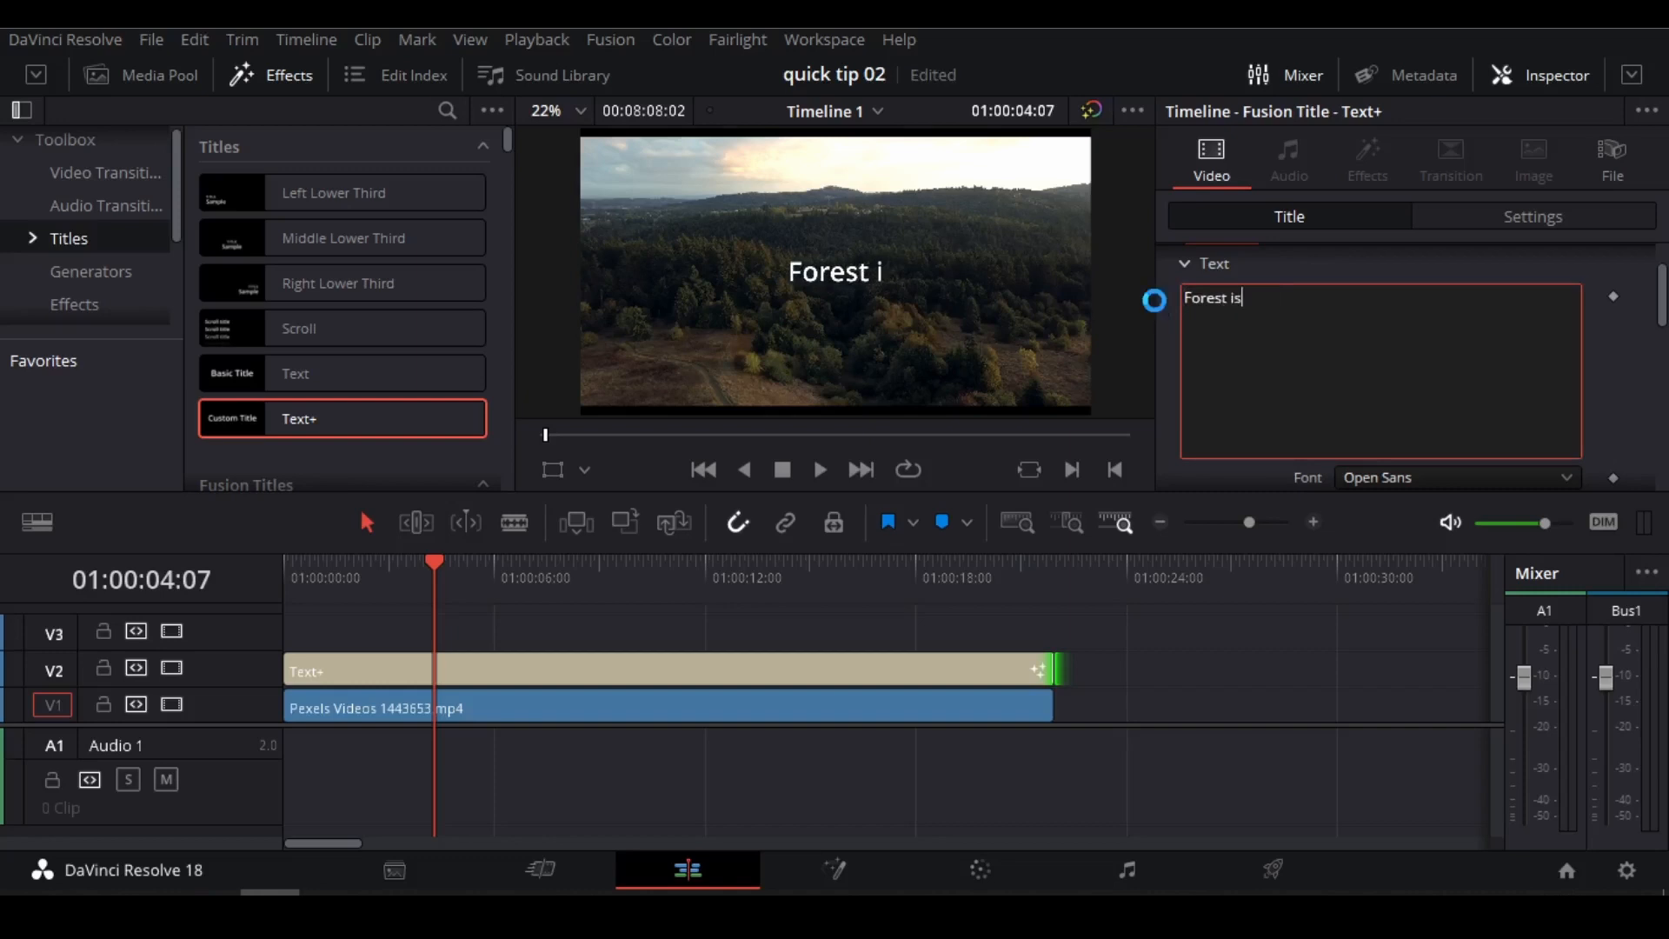
pyautogui.write(' beau')
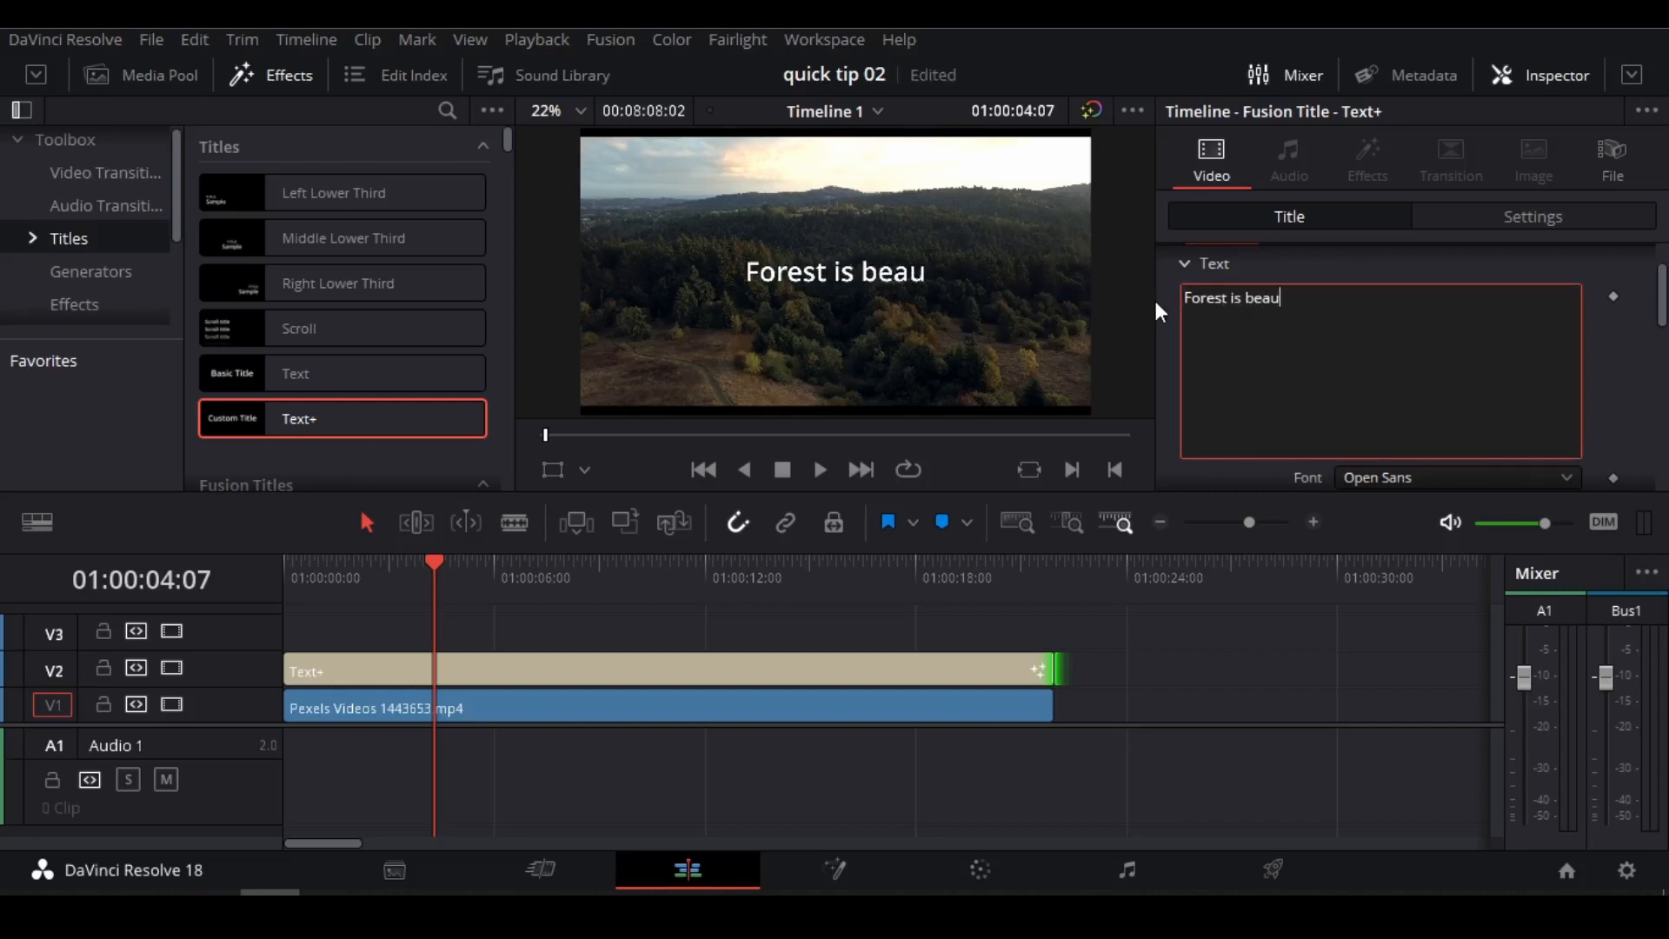
pyautogui.write('tiful')
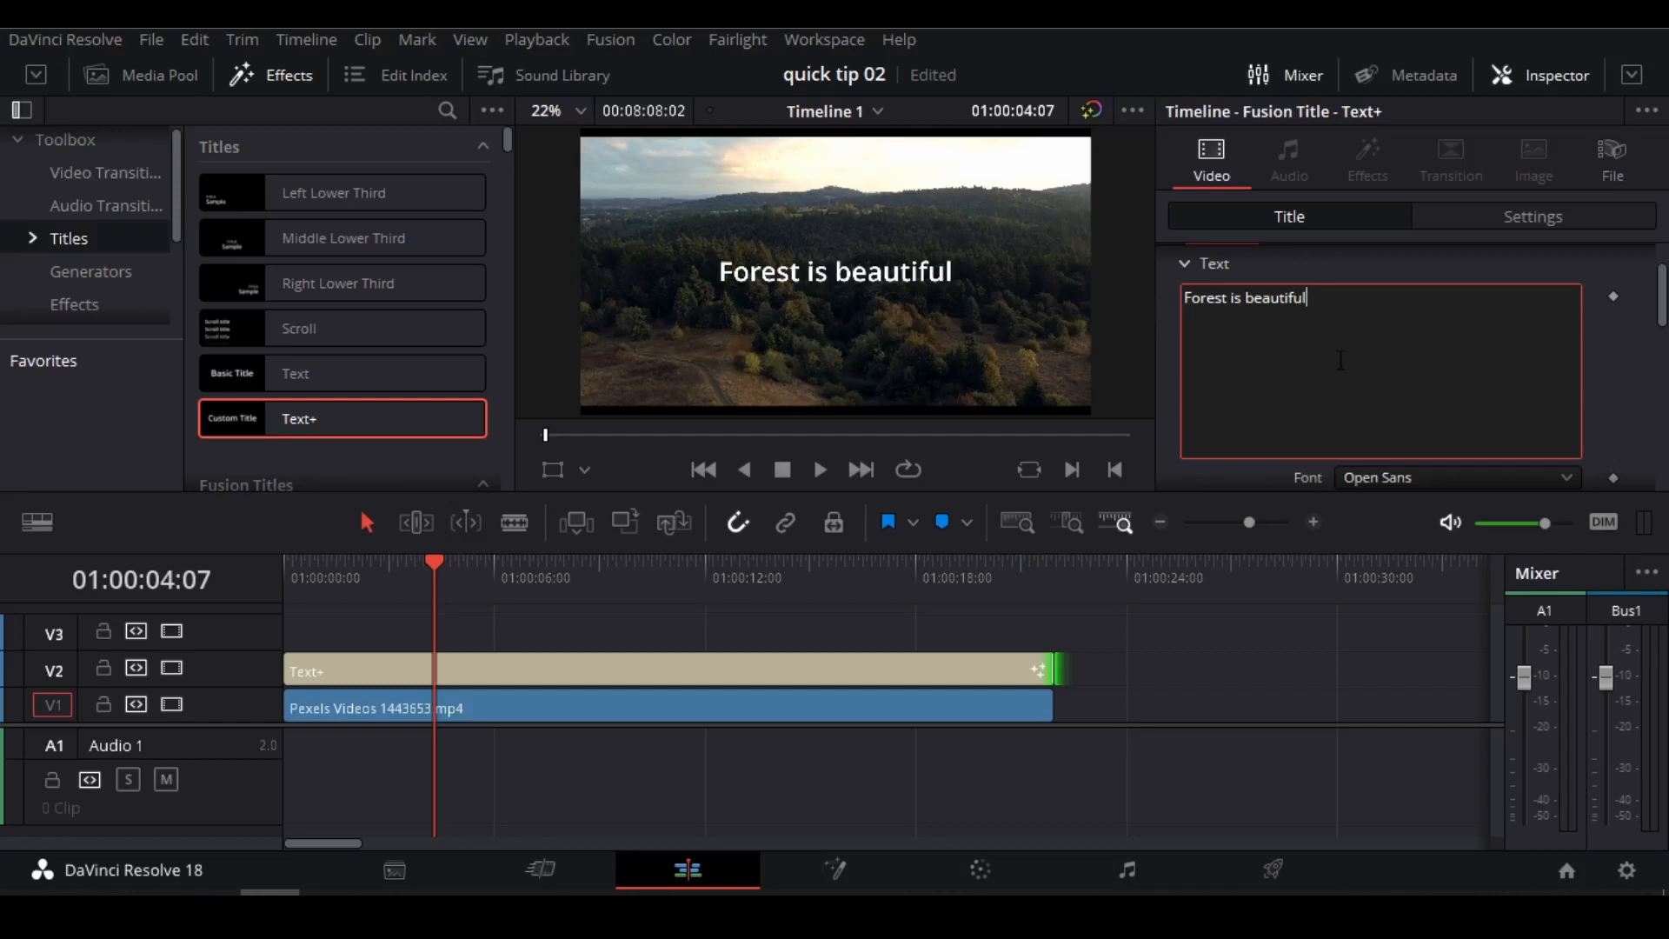
# Change the title's font to Patrick Hand.
pyautogui.scroll(-2, 1341, 364)
pyautogui.click(1415, 401)
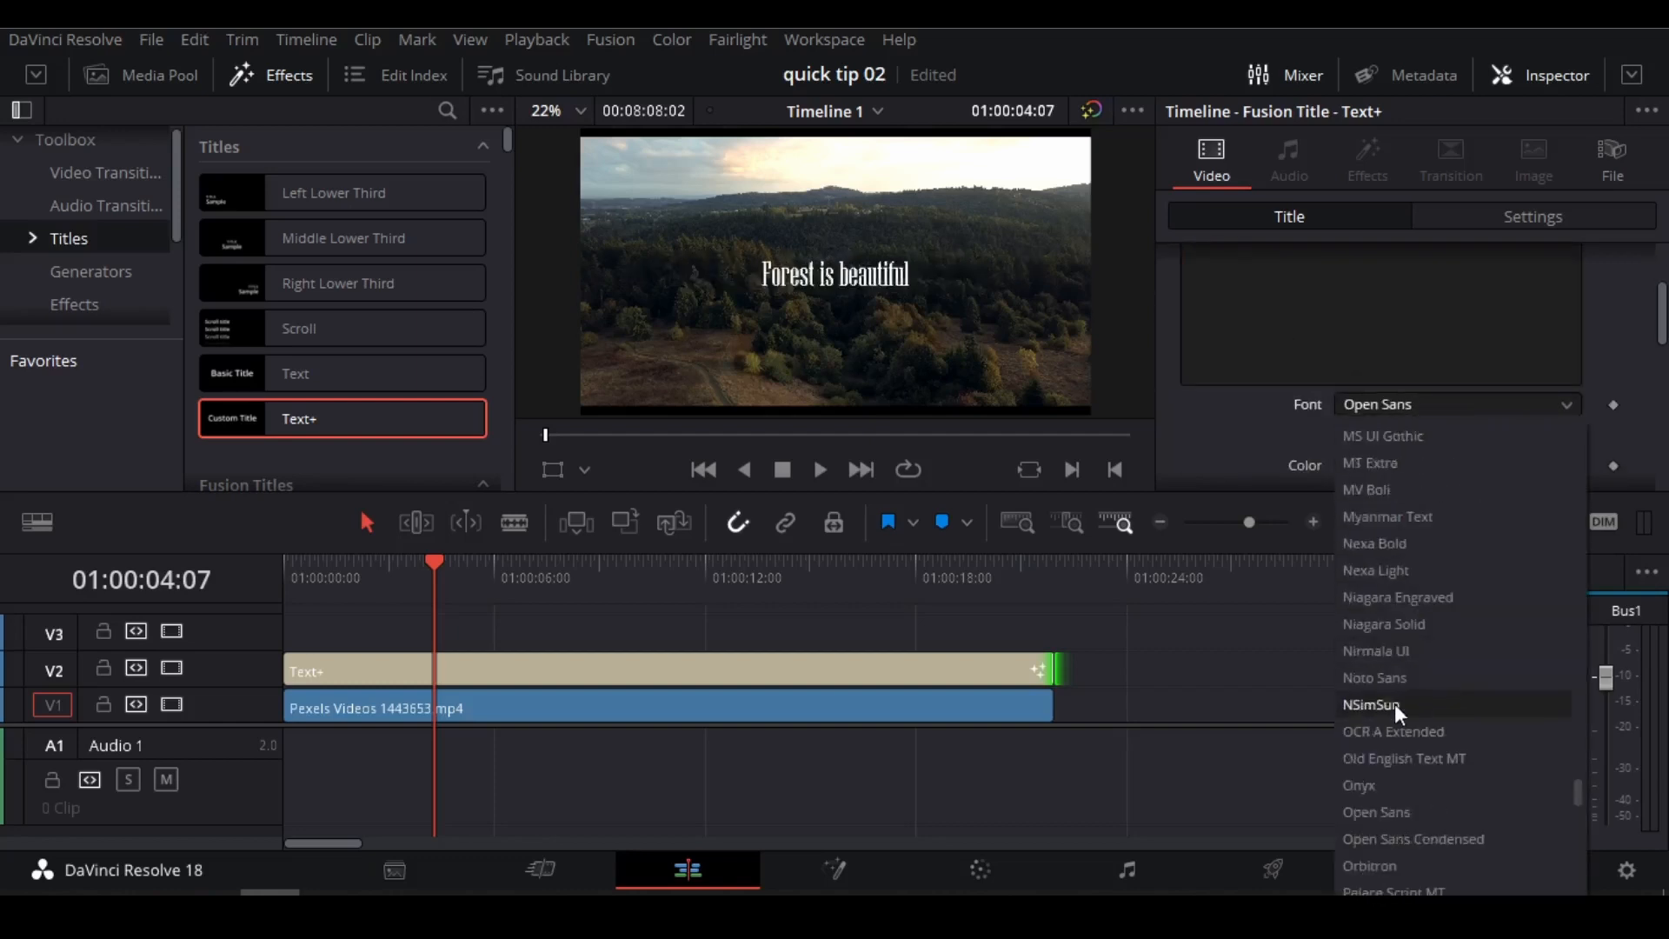
pyautogui.scroll(-4, 1394, 704)
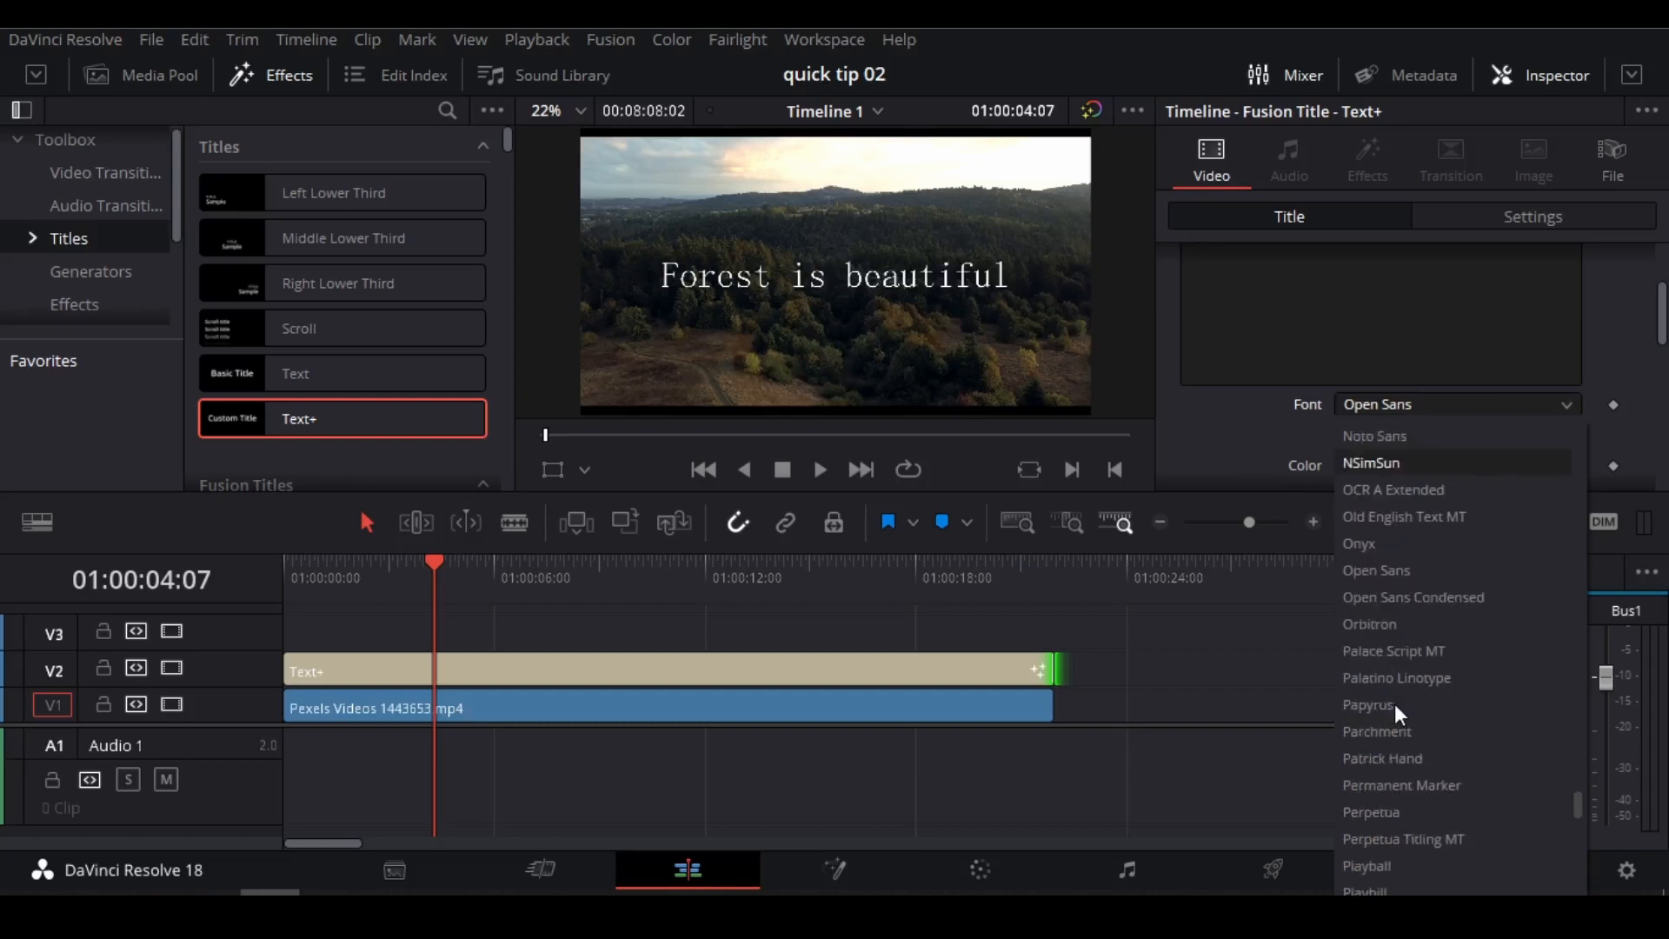
pyautogui.click(1407, 758)
# Increase the title's text size to about 0.1142.
pyautogui.scroll(-2, 1257, 435)
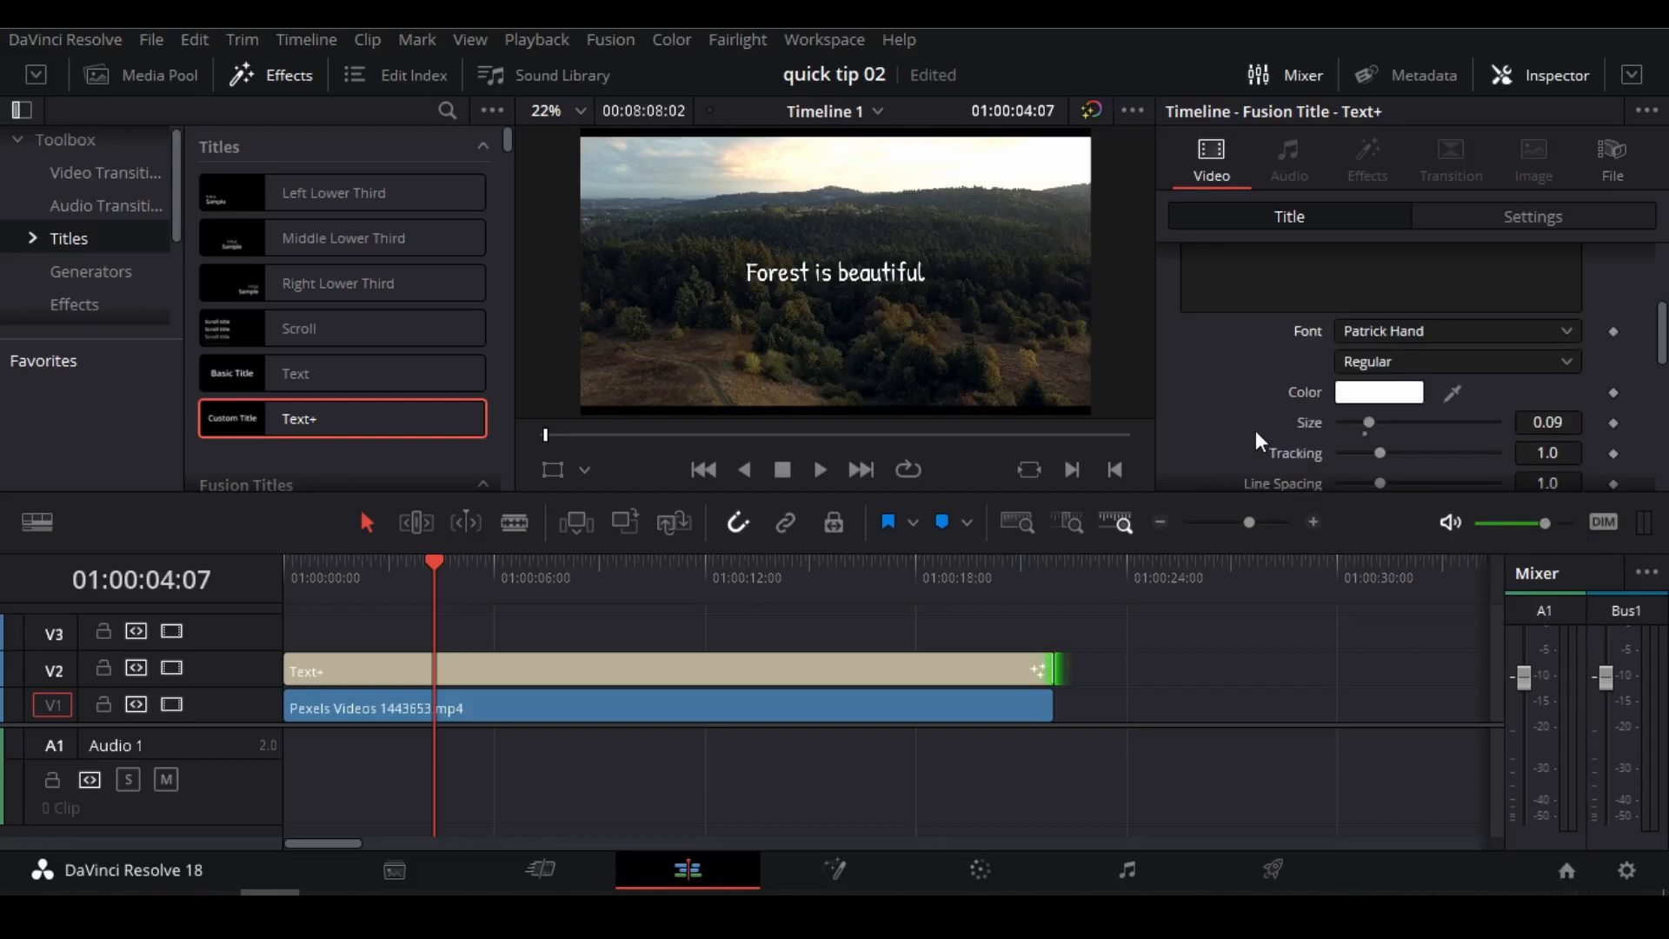
pyautogui.scroll(-2, 1256, 437)
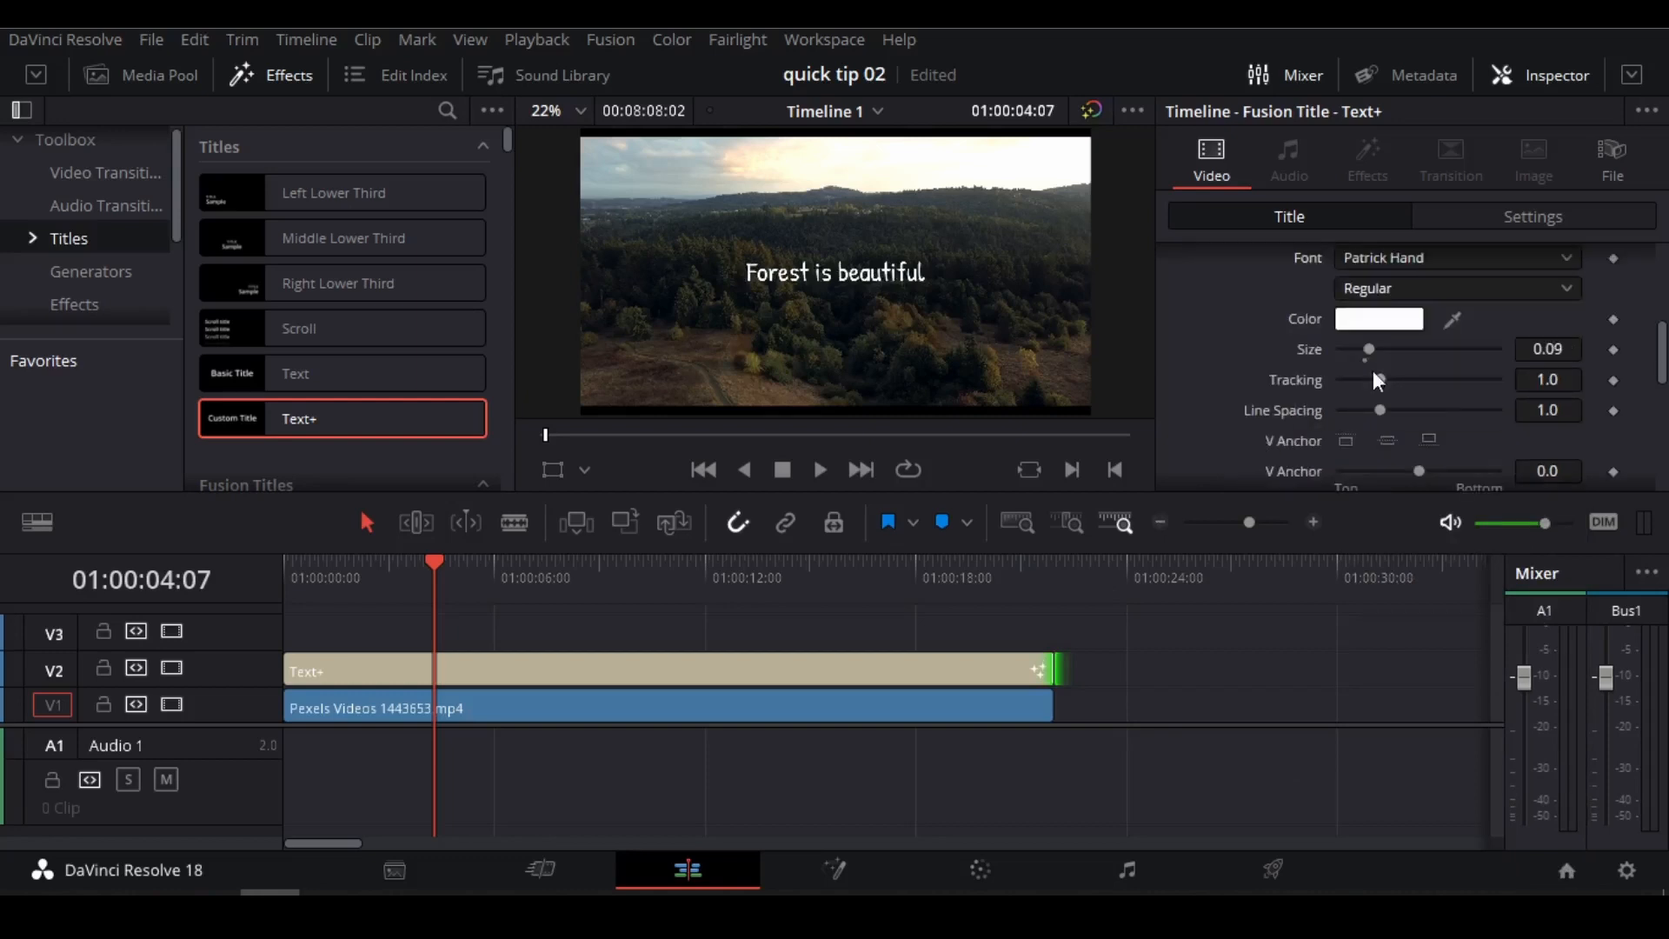
pyautogui.moveTo(1376, 347); pyautogui.dragTo(1382, 348)
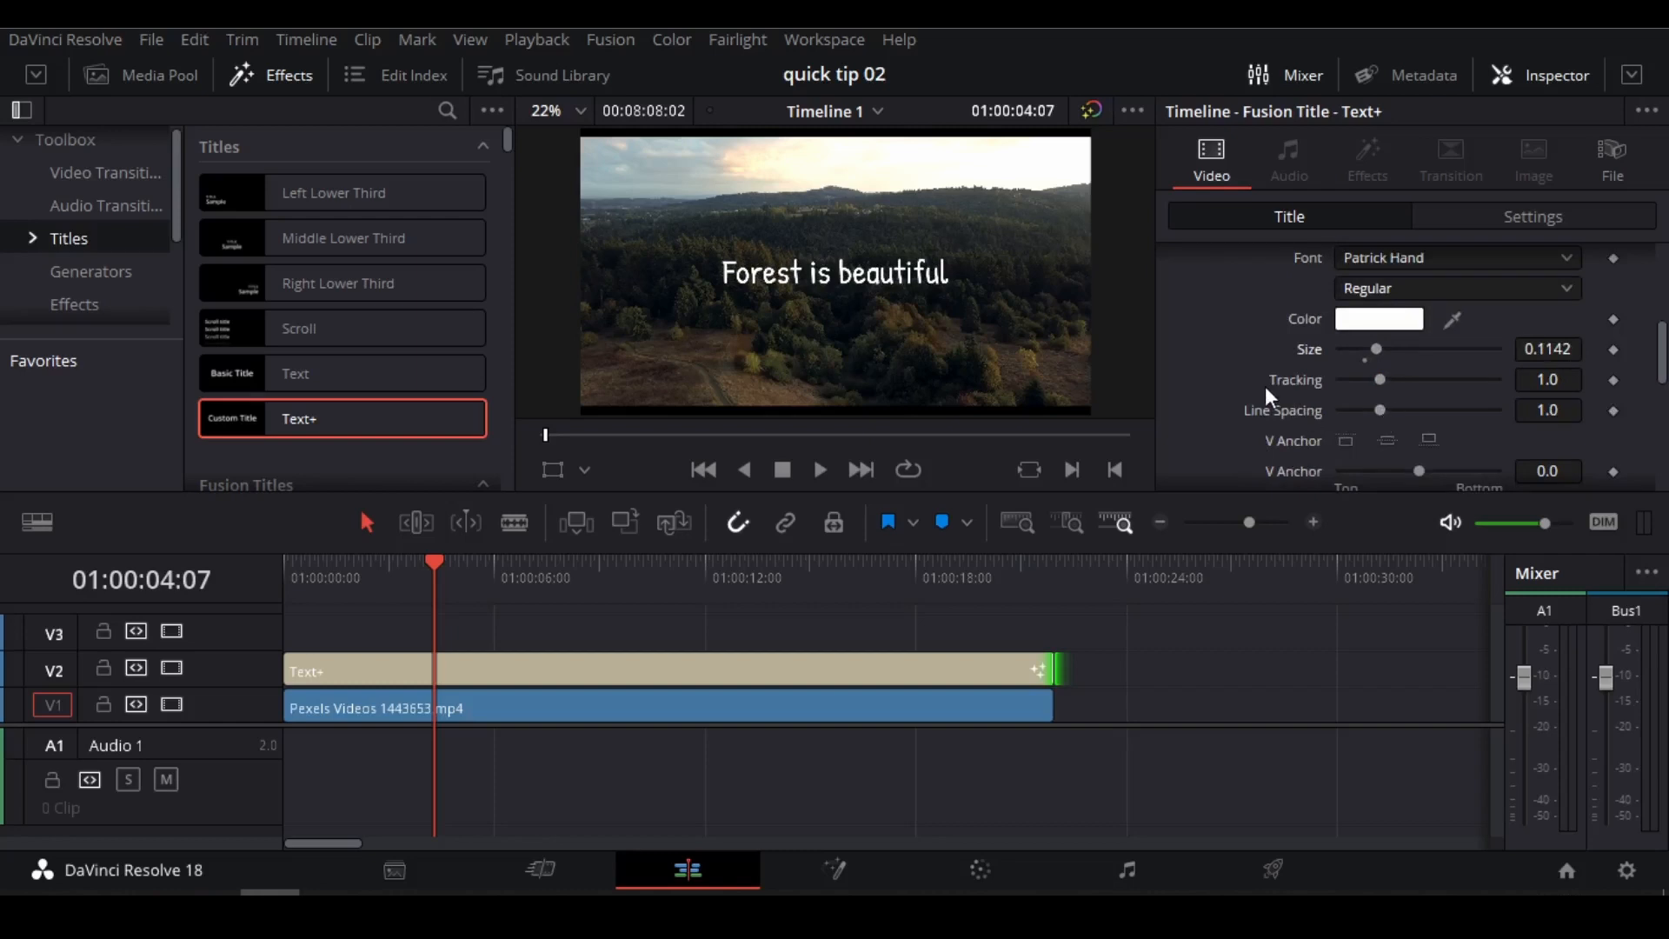
# Position the title low in the frame by setting its layout center to X 0.5 and Y 0.244.
pyautogui.scroll(-6, 1265, 386)
pyautogui.scroll(12, 1266, 387)
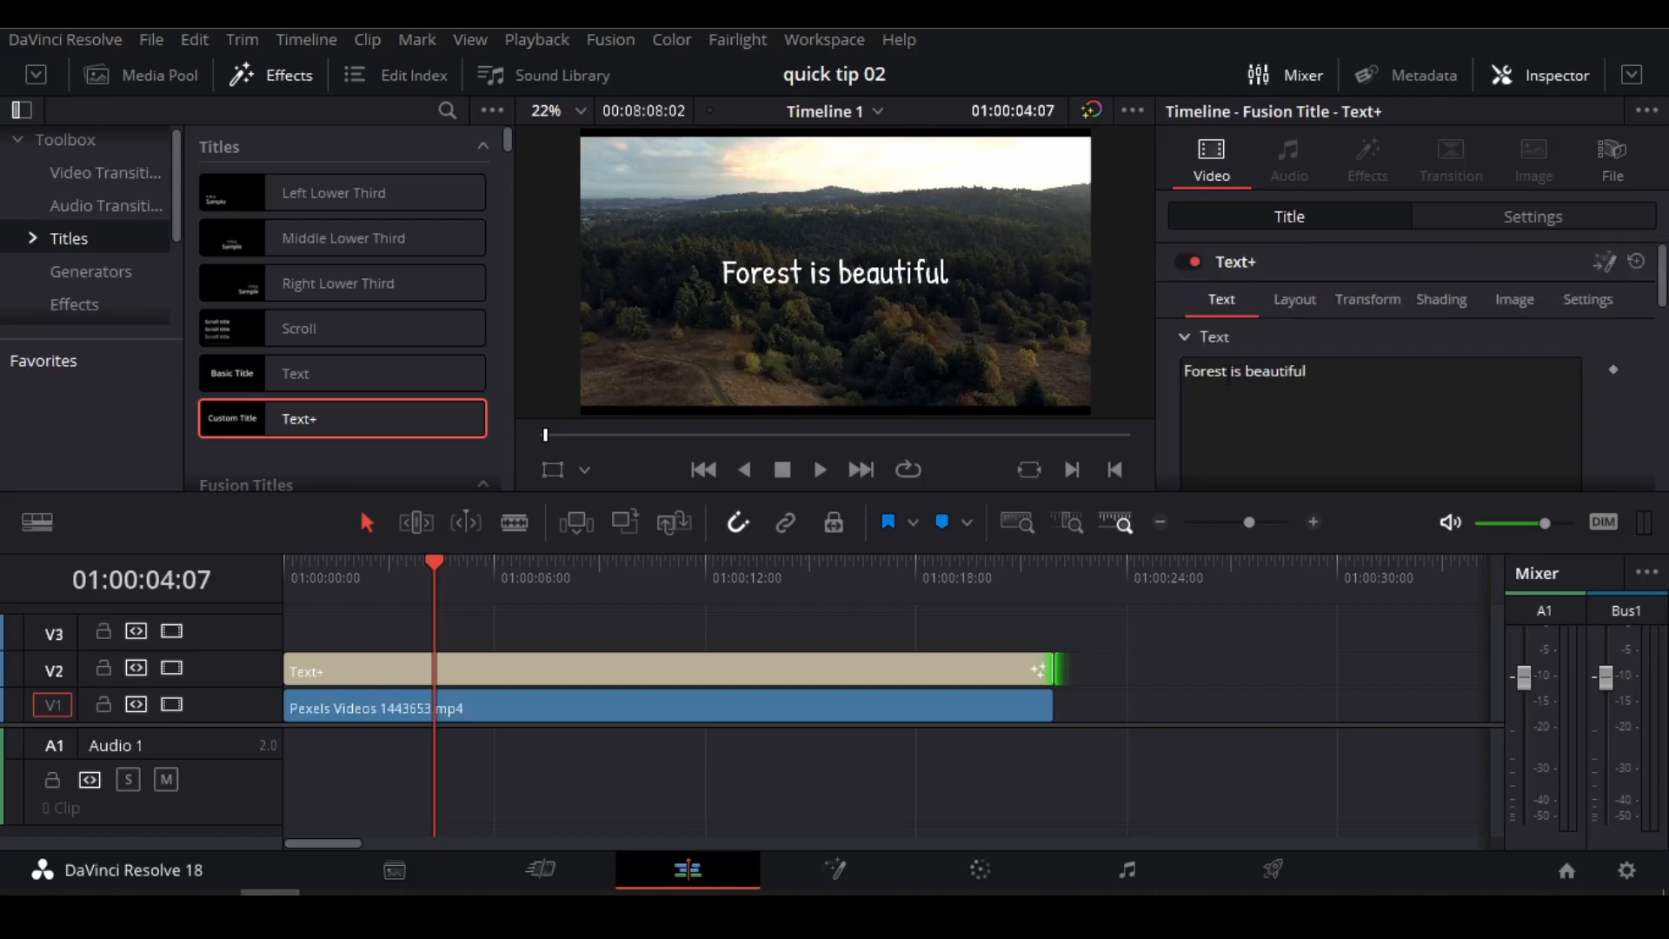
pyautogui.click(1301, 304)
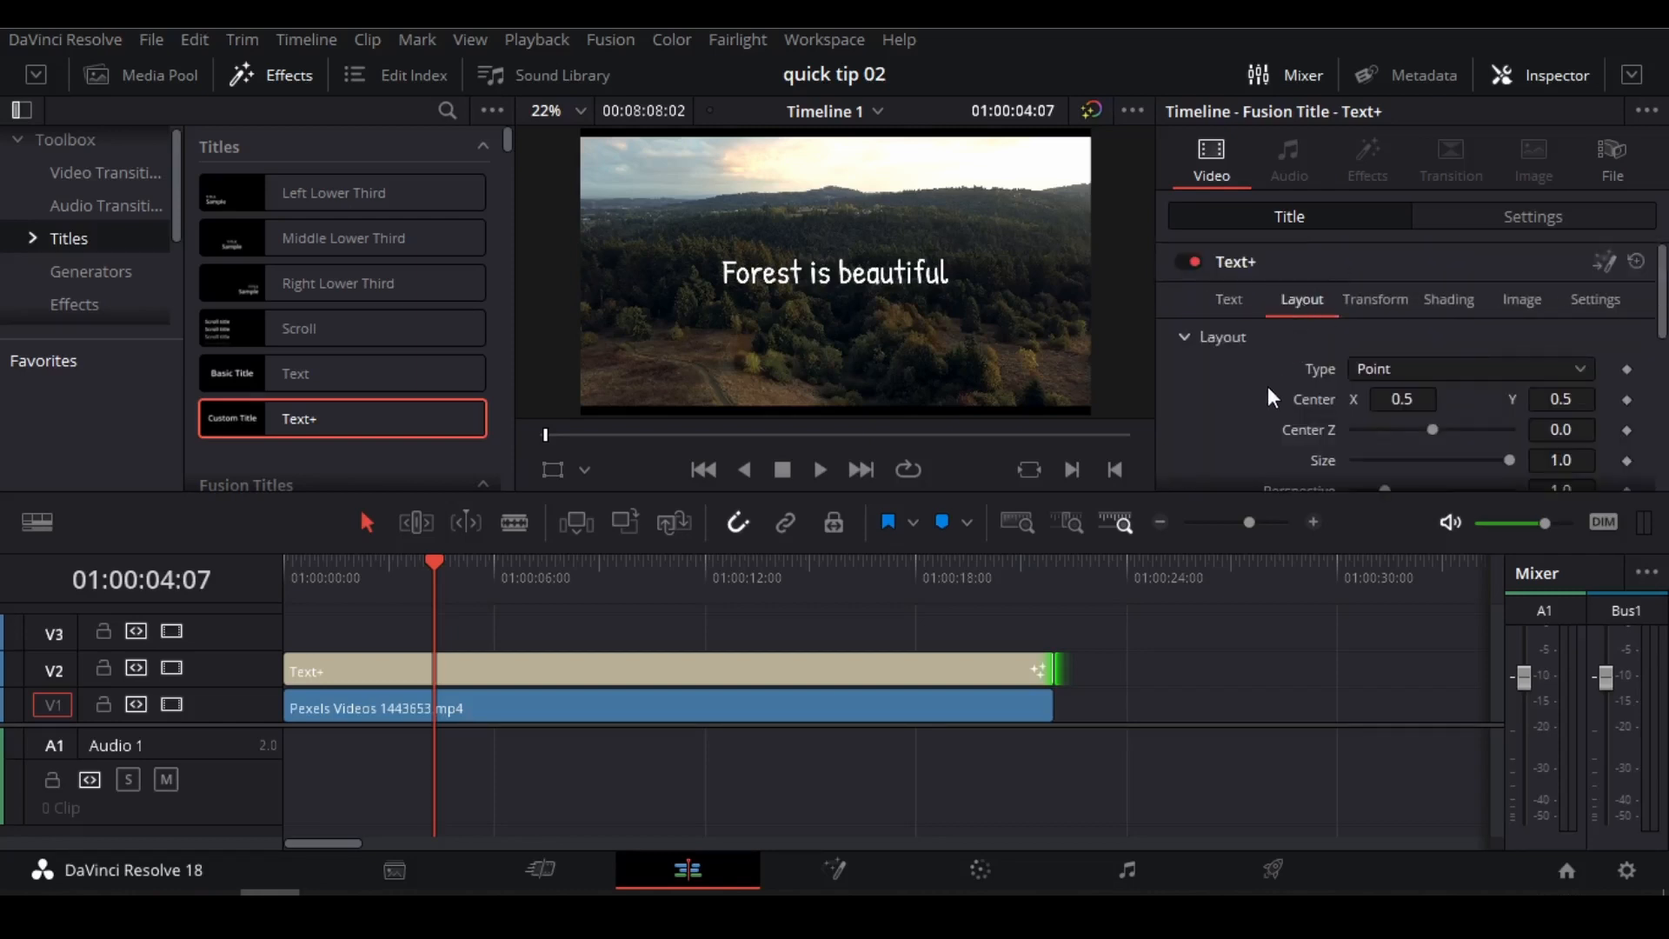
pyautogui.scroll(-2, 1269, 386)
pyautogui.moveTo(1402, 325); pyautogui.dragTo(1410, 325)
pyautogui.click(1413, 326)
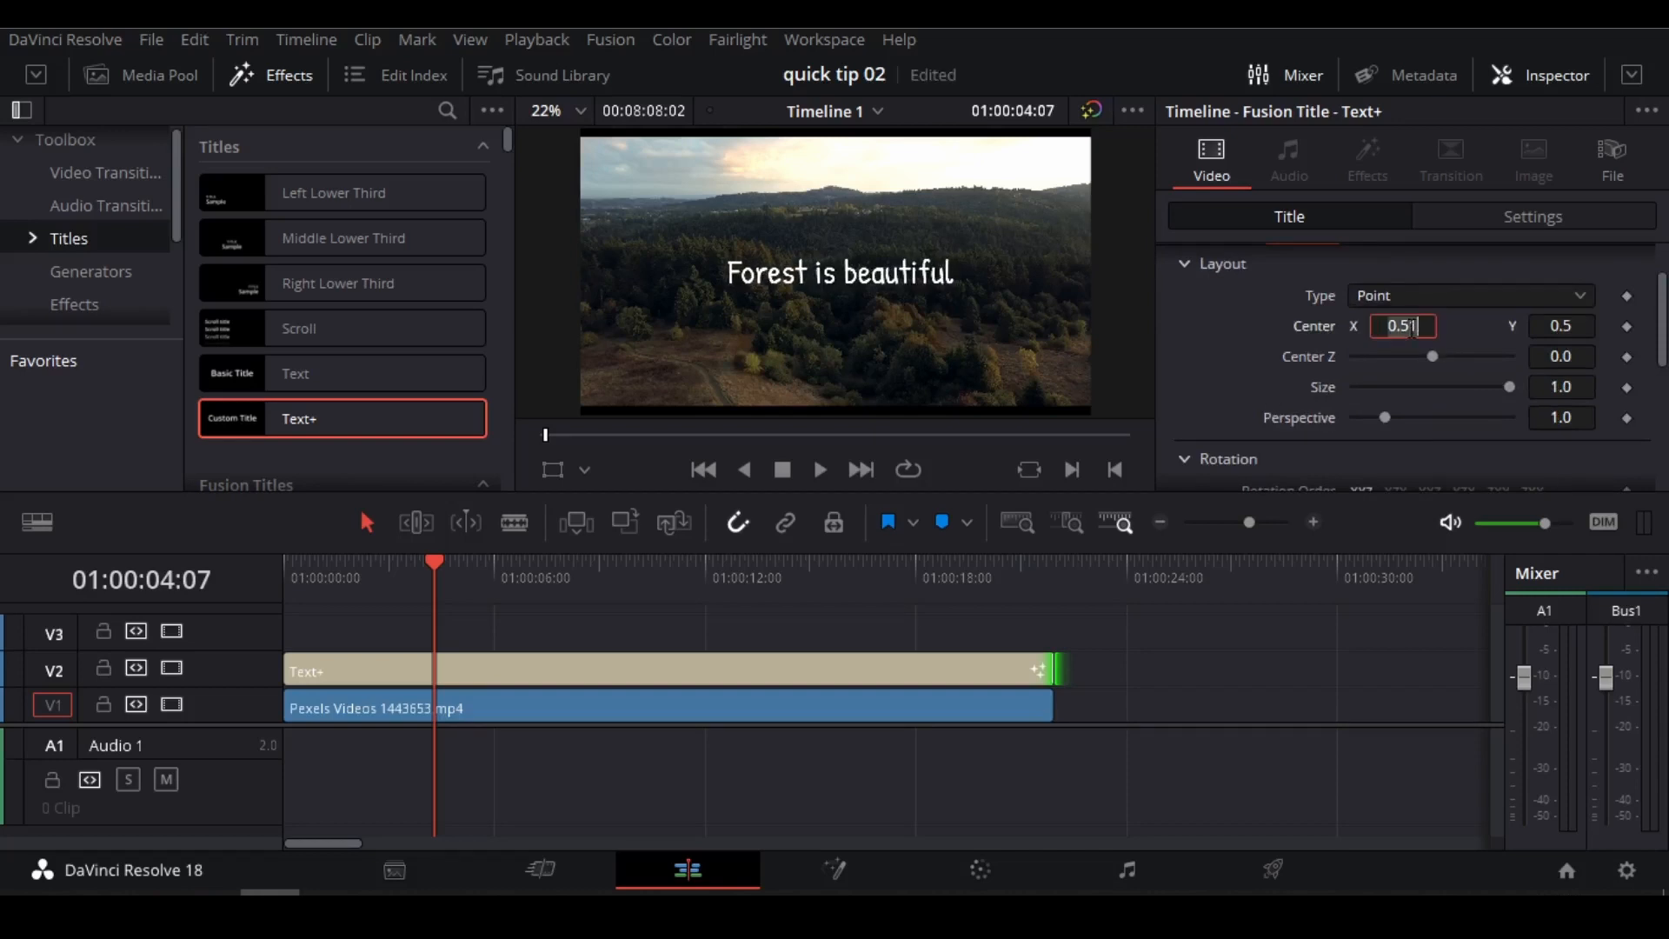
pyautogui.press('BackSpace')
pyautogui.press('Tab')
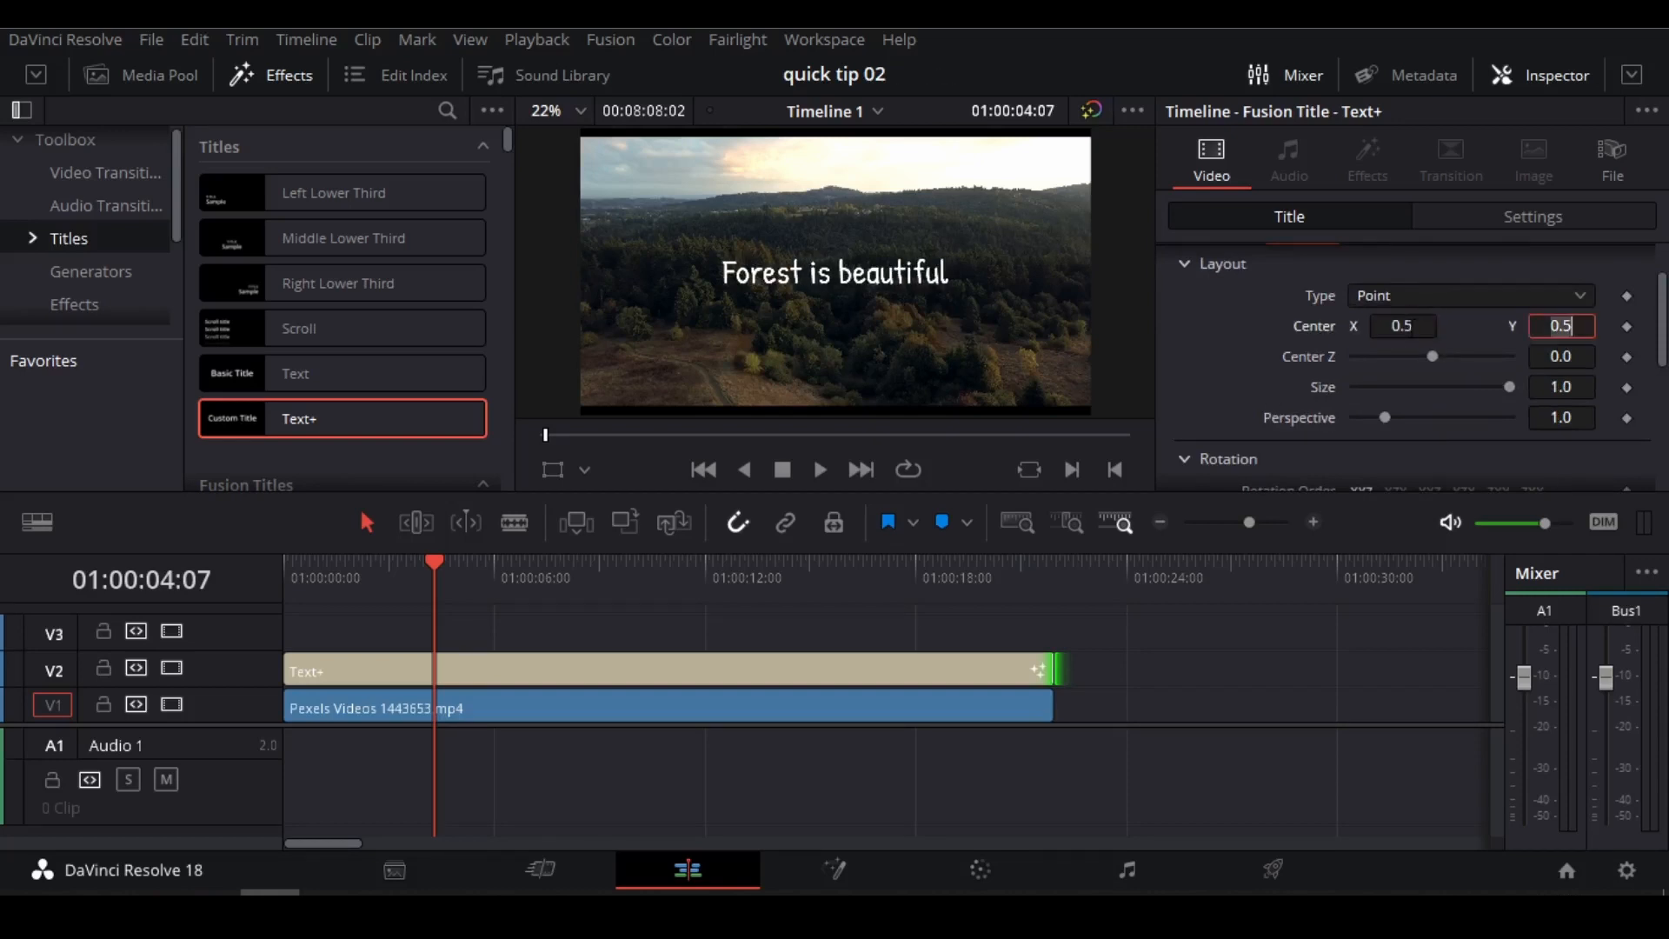
pyautogui.click(1510, 333)
pyautogui.moveTo(1569, 326); pyautogui.dragTo(1348, 326)
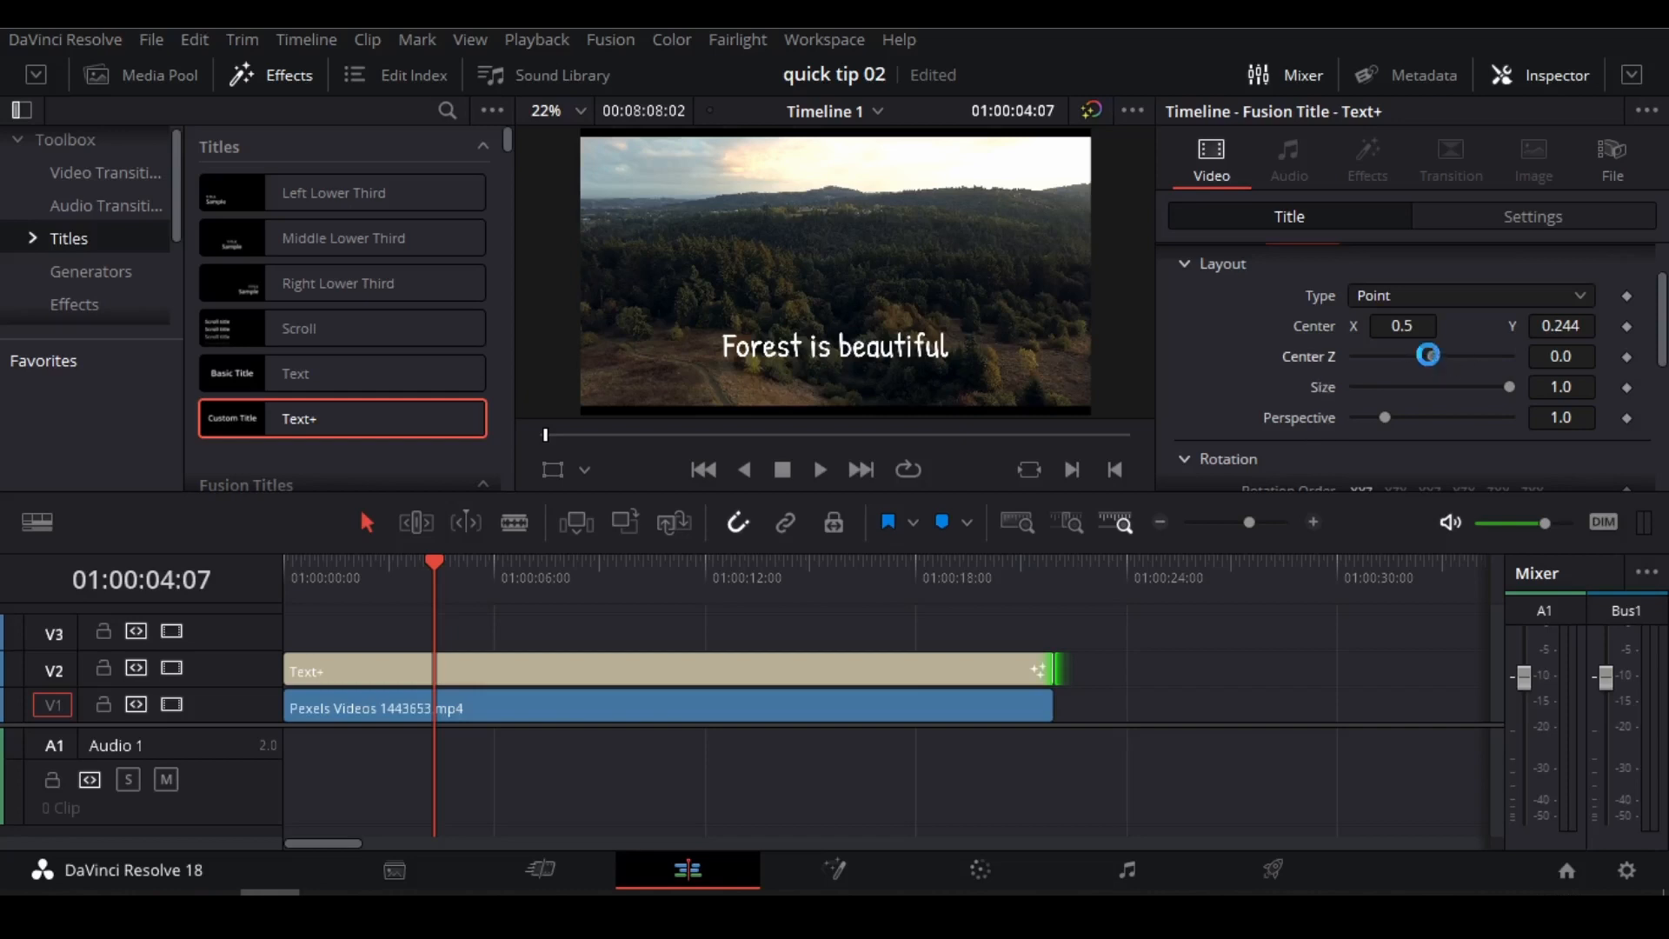
# Try a Center Z of -0.16 and a layout size of 0.5 on the title, restoring each to its default.
pyautogui.moveTo(1431, 356)
pyautogui.mouseDown()
pyautogui.moveTo(1336, 356)
pyautogui.moveTo(1473, 360)
pyautogui.moveTo(1394, 360)
pyautogui.moveTo(1468, 372)
pyautogui.moveTo(1426, 368)
pyautogui.mouseUp()
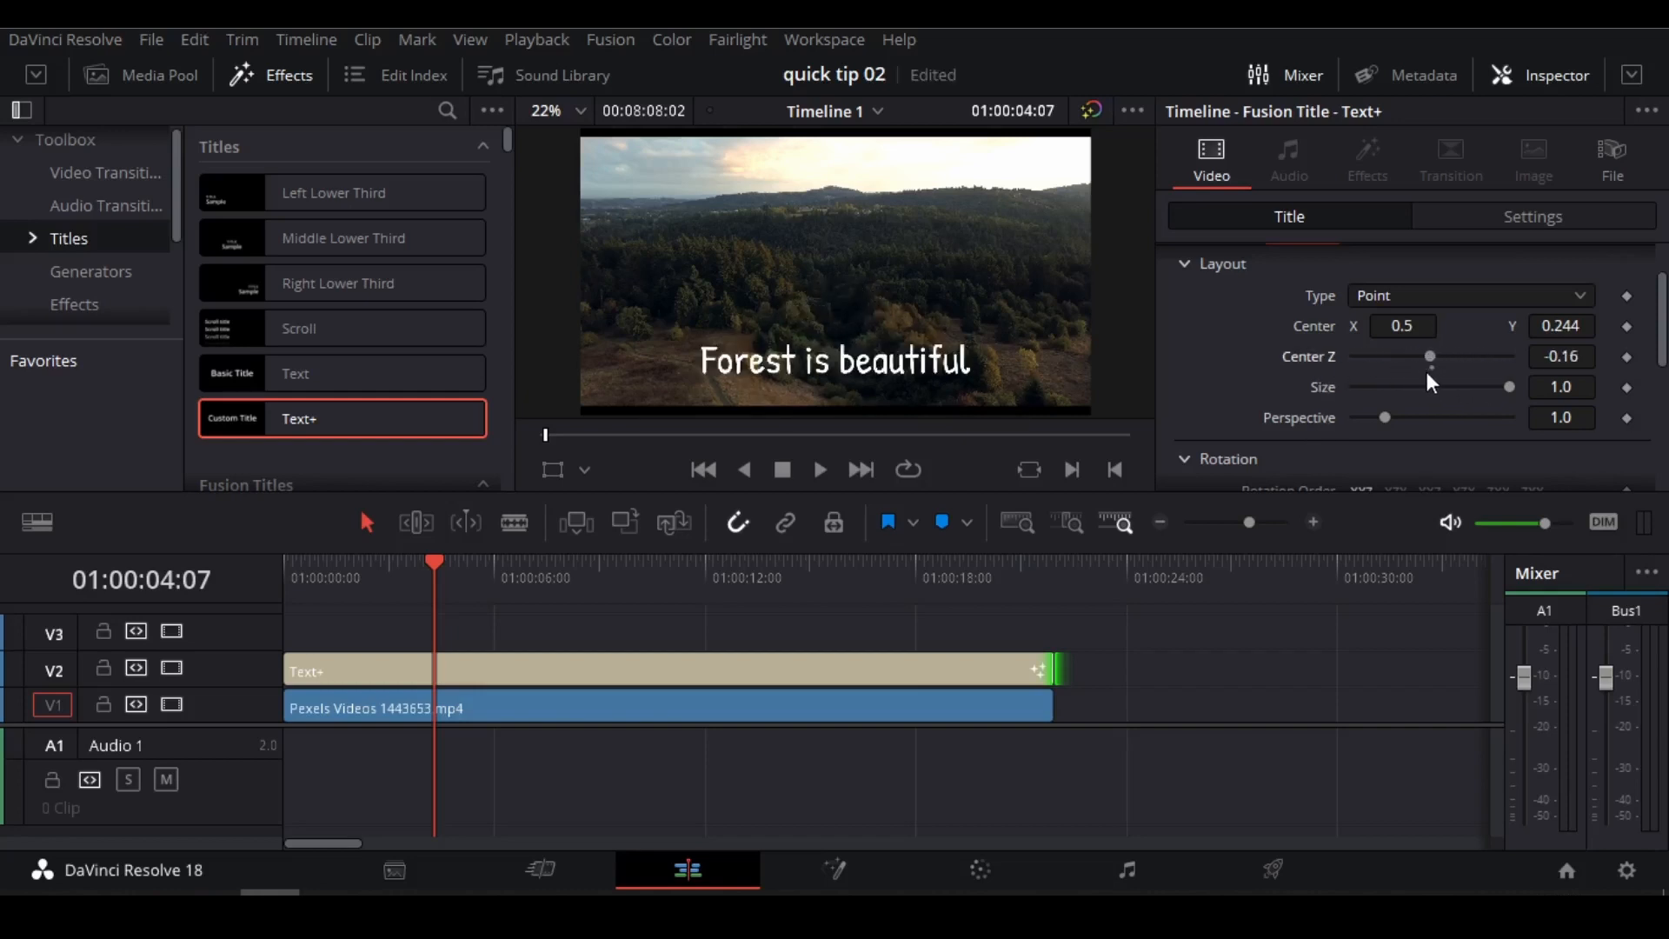
pyautogui.doubleClick(1436, 368)
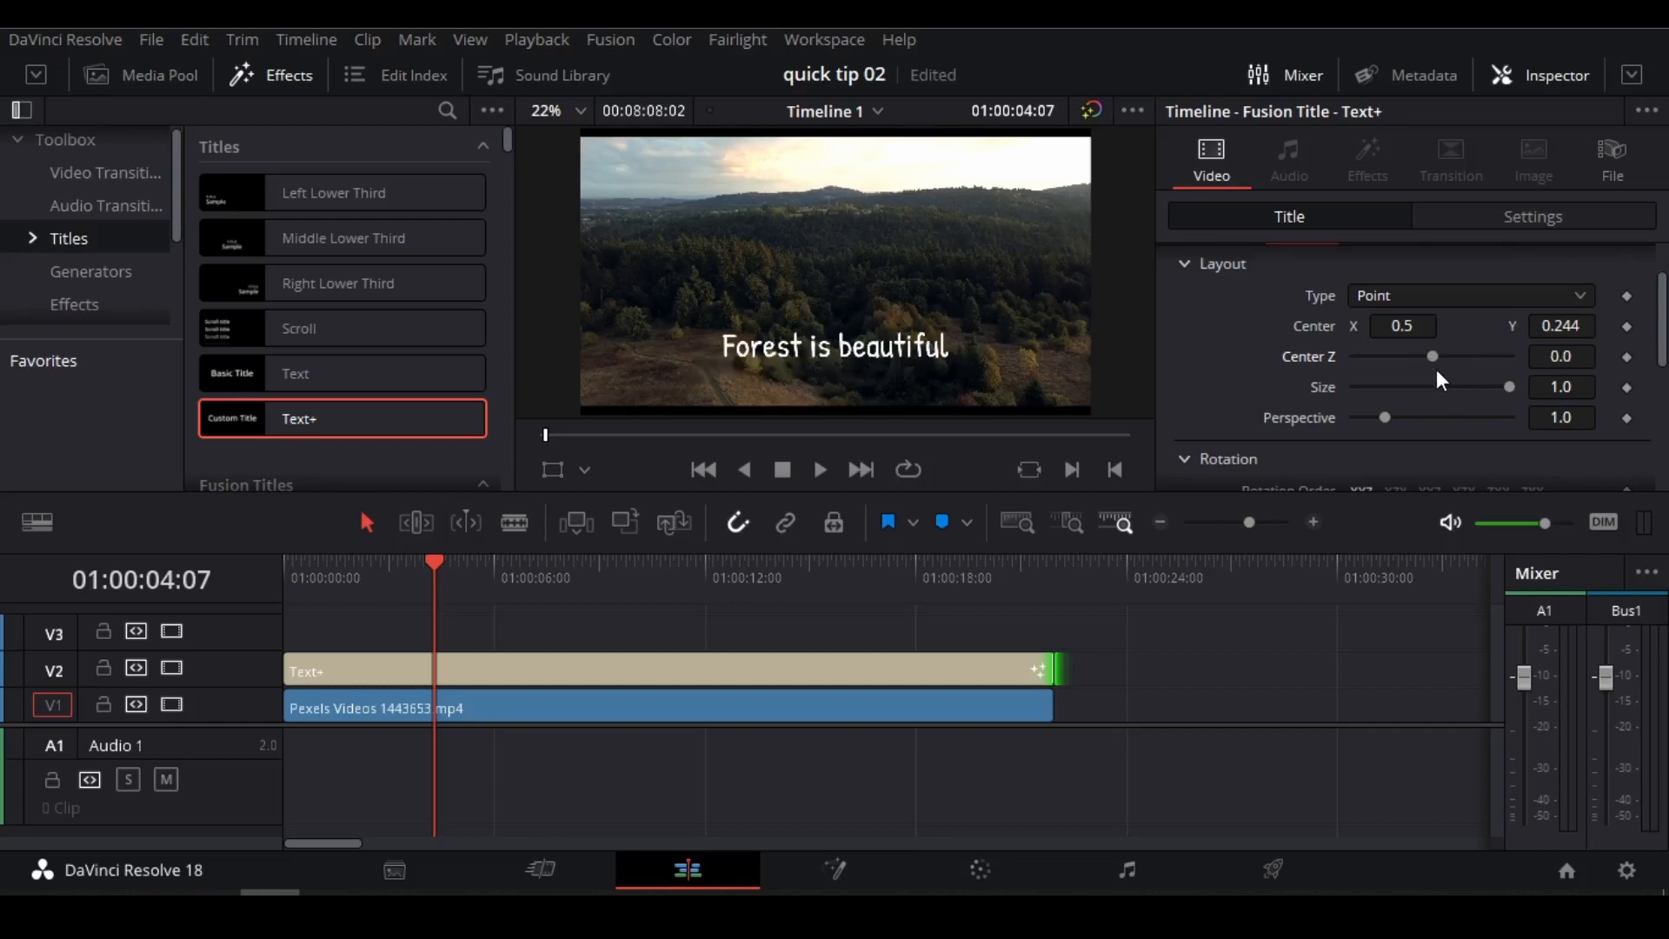
pyautogui.moveTo(1488, 392); pyautogui.dragTo(1441, 395)
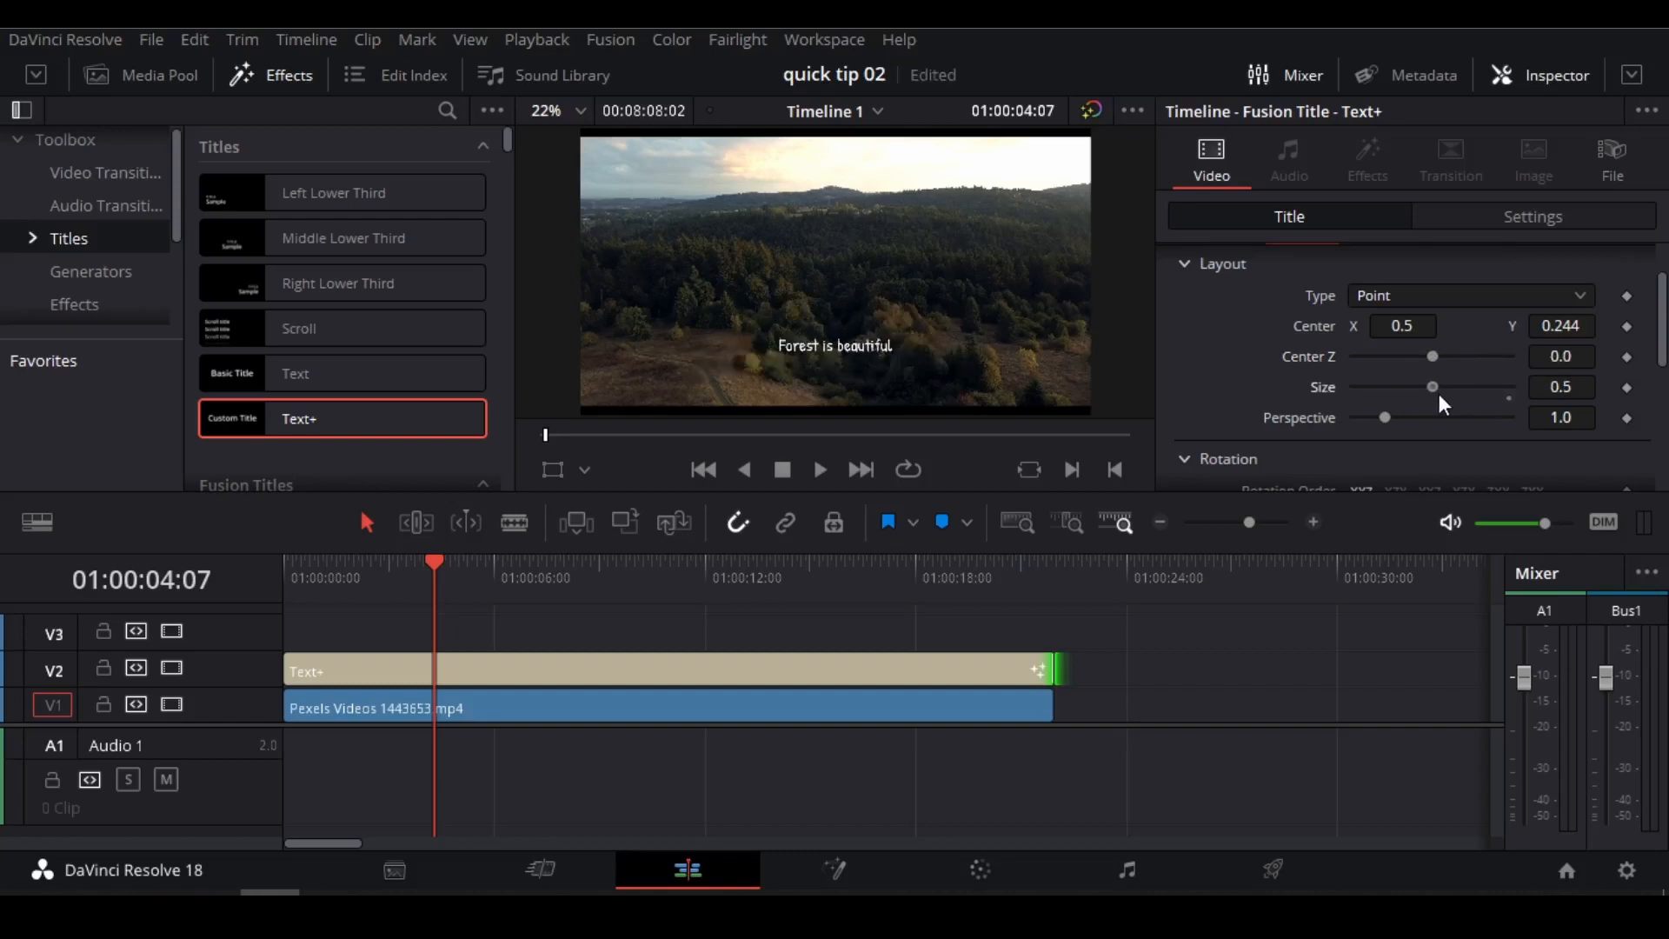
pyautogui.click(1511, 392)
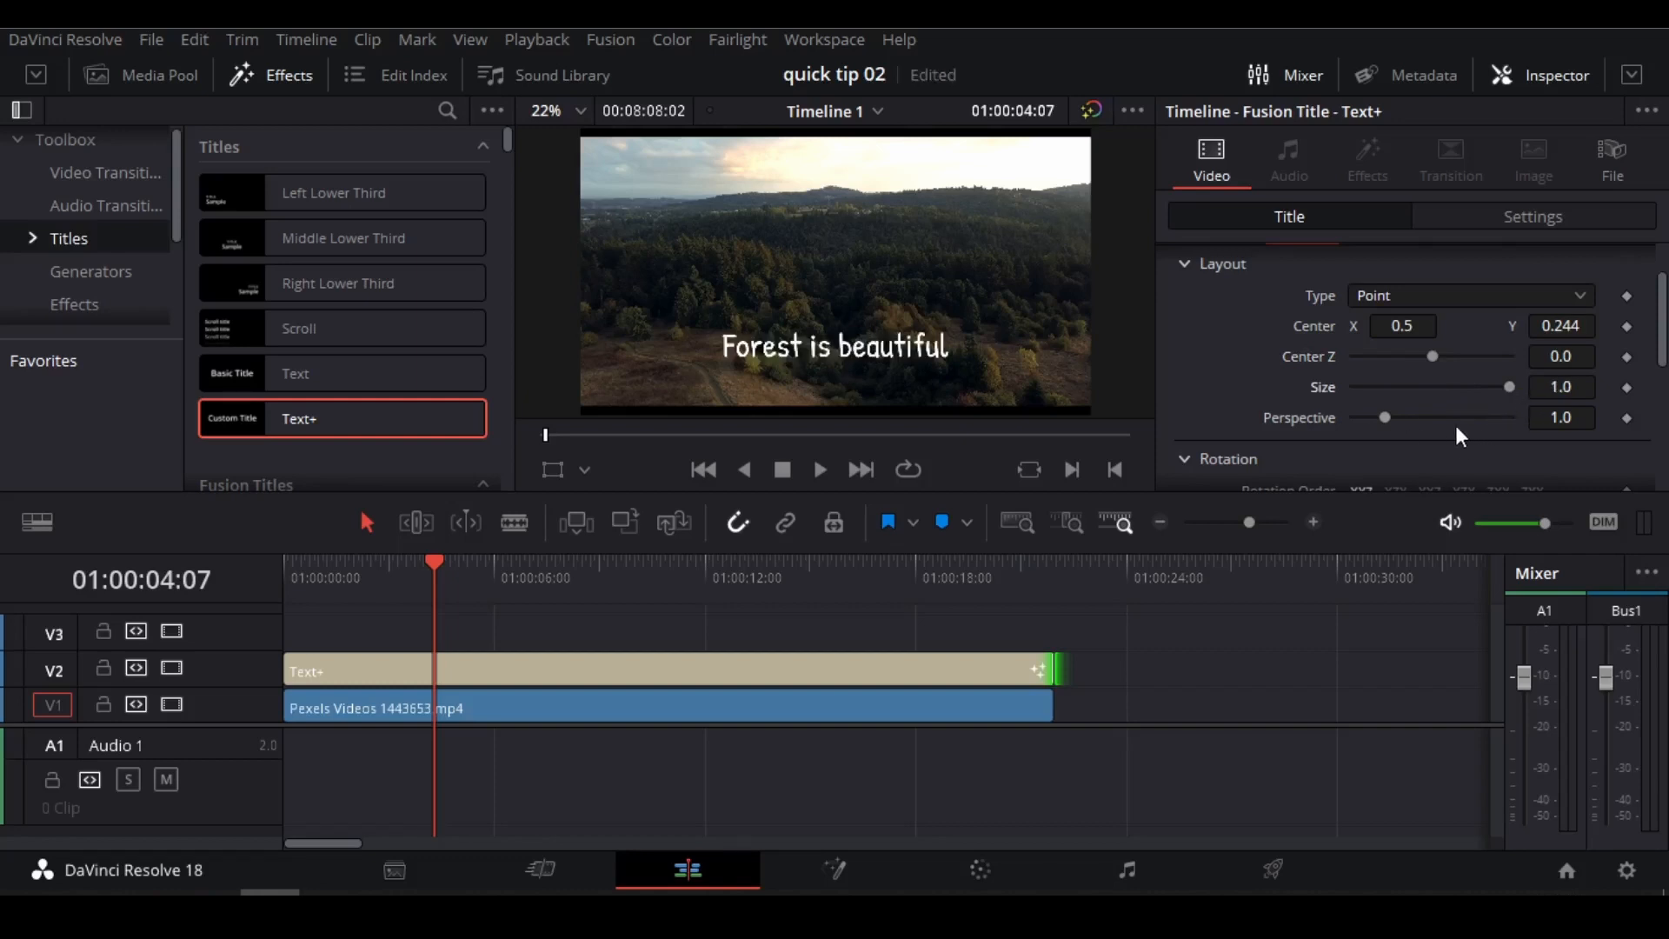
# Try rotating the title to X 15.7, Y 67.8 and Z 73.0, and reset all three angles to 0.
pyautogui.scroll(-5, 1456, 425)
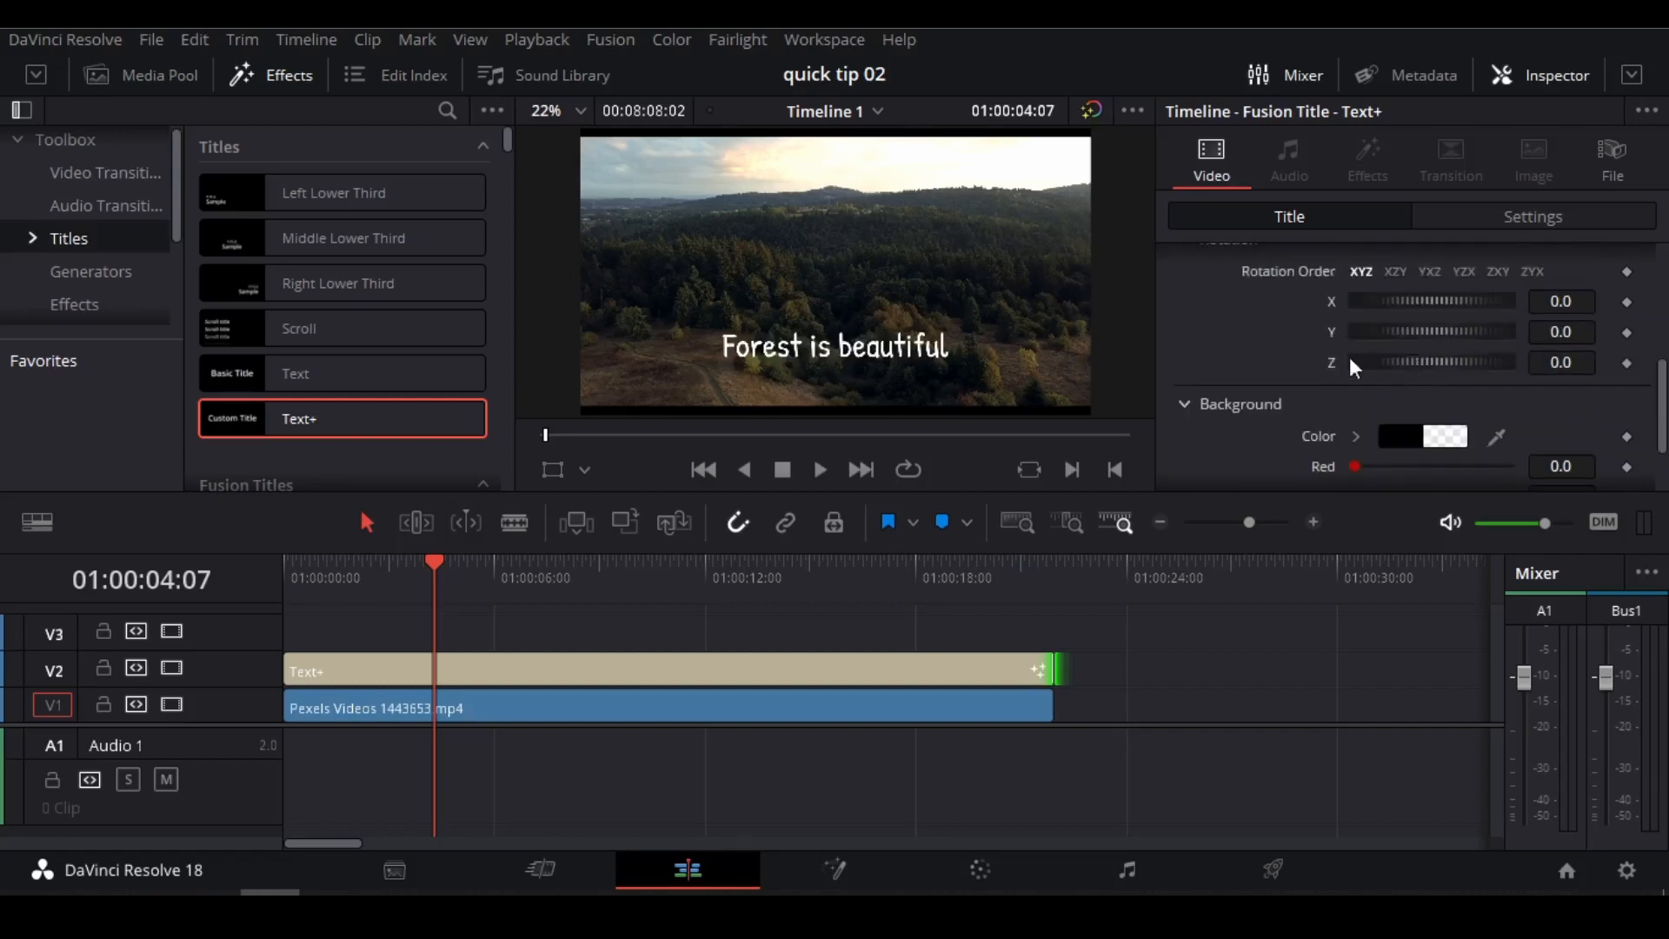
pyautogui.moveTo(1425, 298); pyautogui.dragTo(1448, 356)
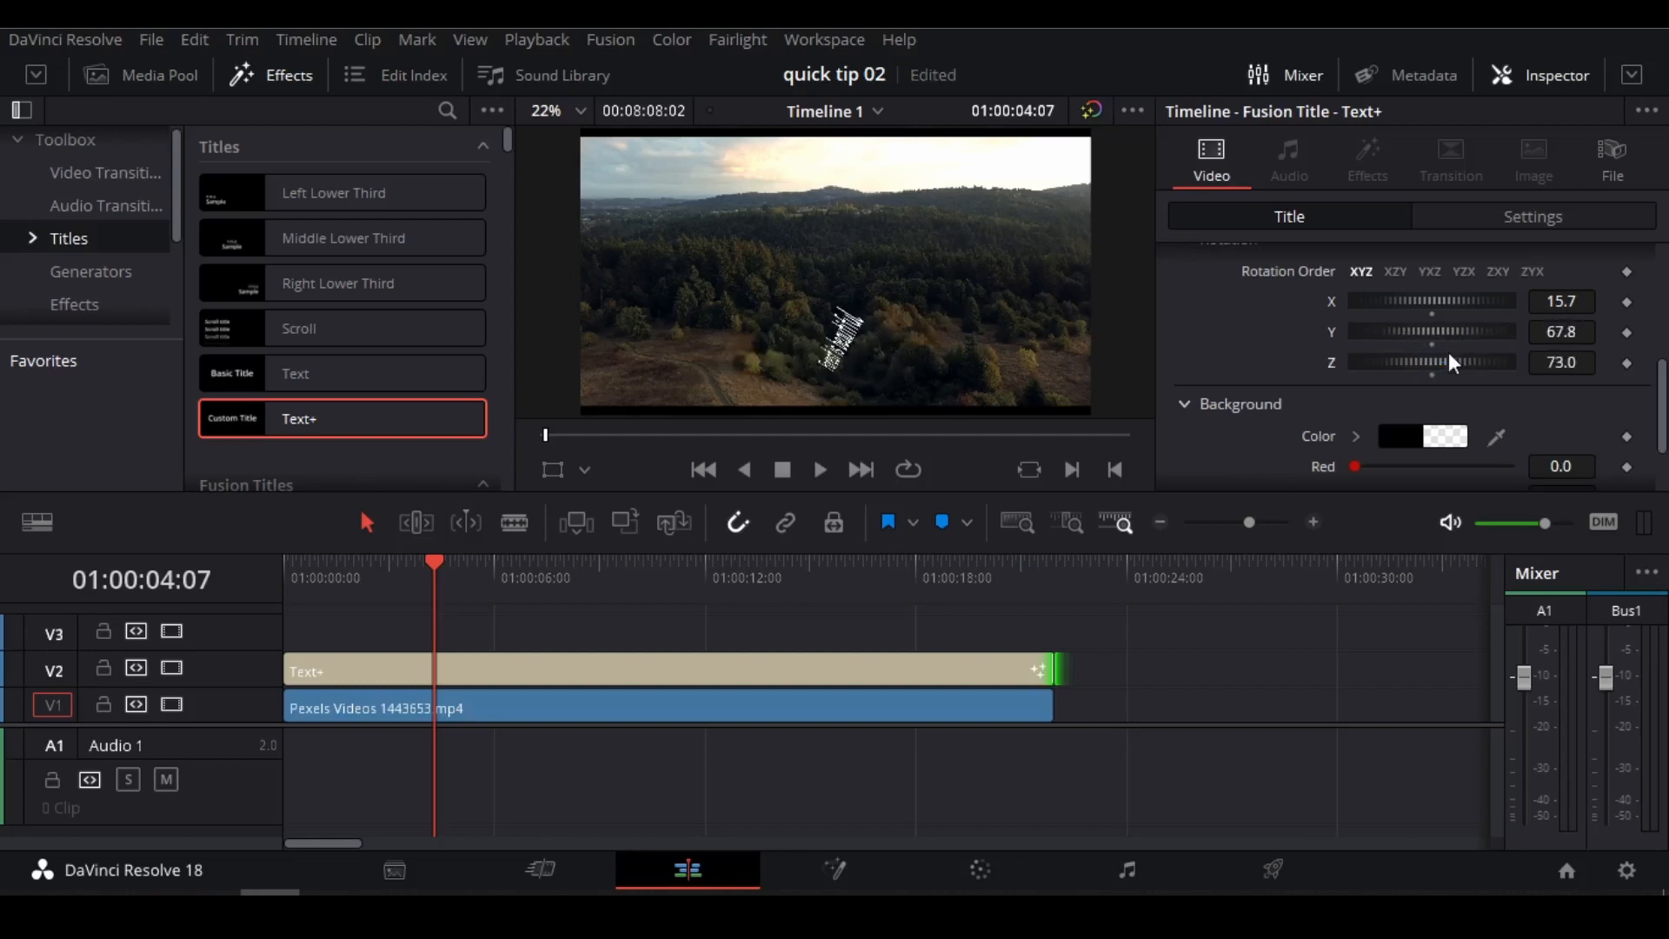
pyautogui.click(1581, 302)
pyautogui.write('0')
pyautogui.press('Tab')
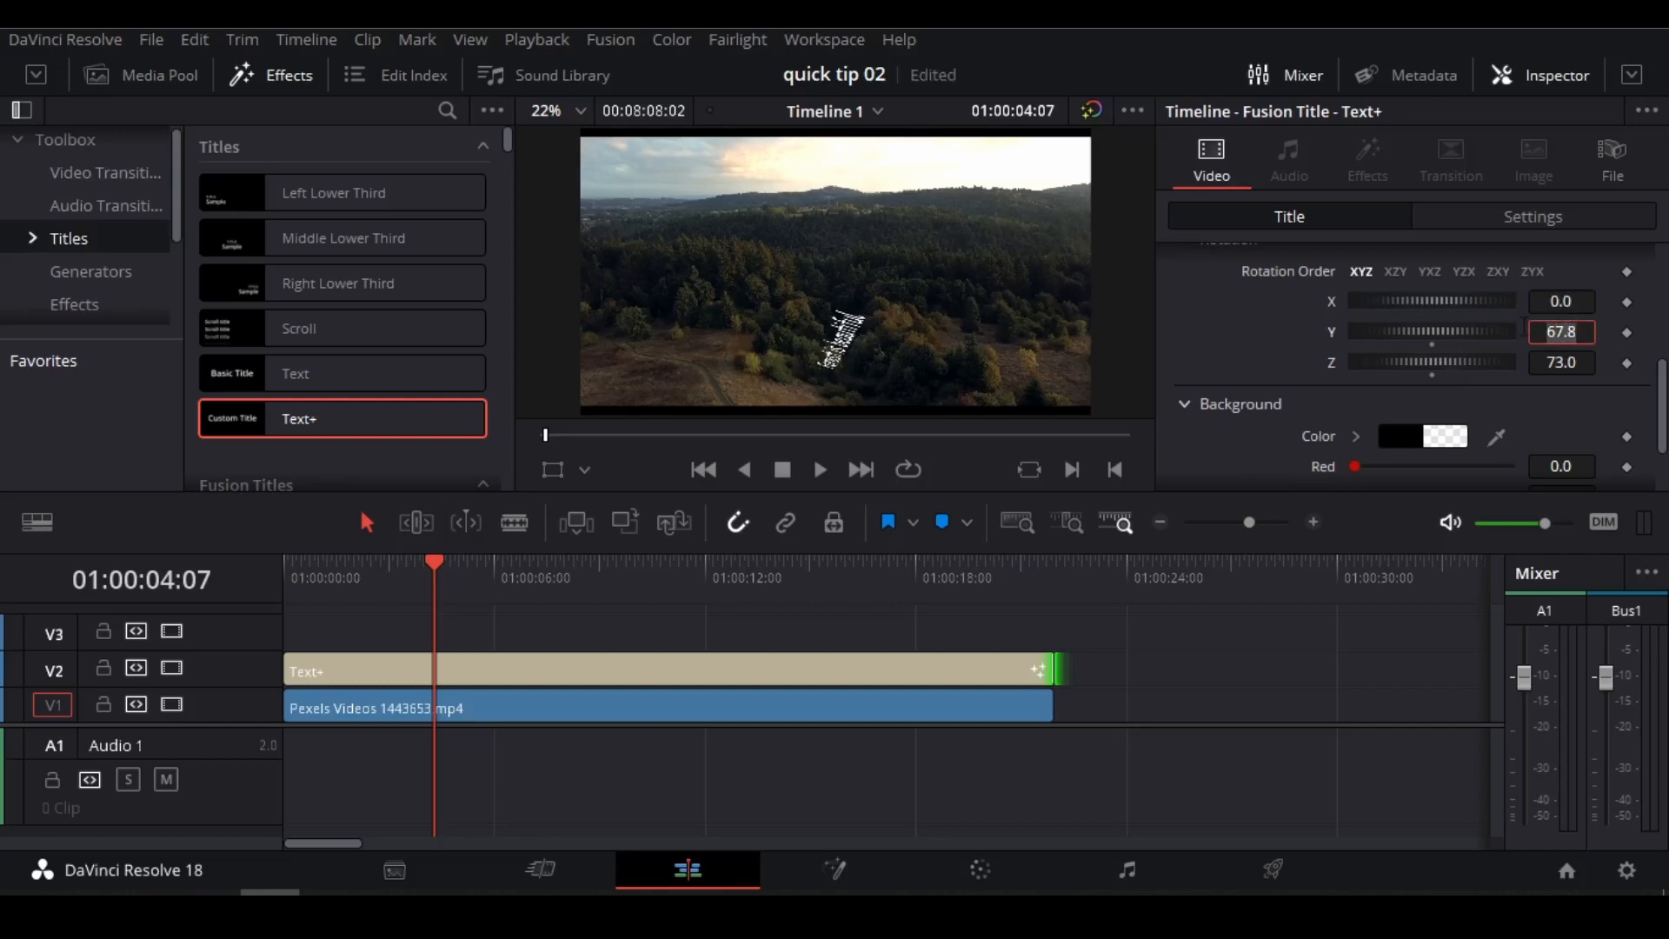
pyautogui.write('0')
pyautogui.press('Tab')
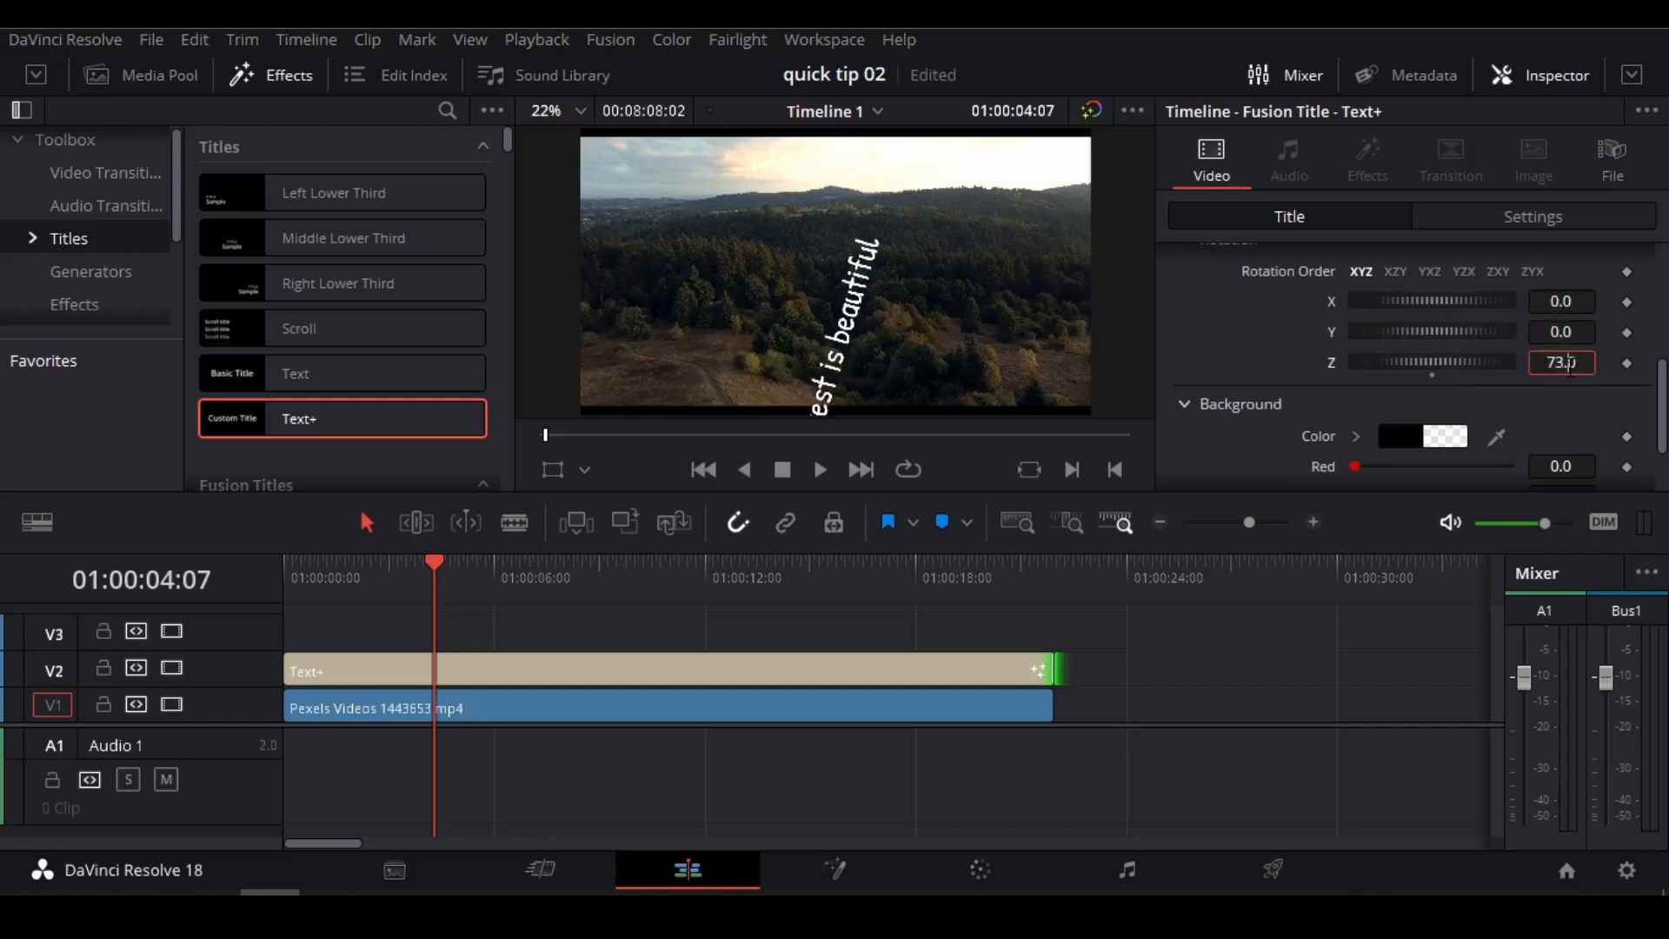
pyautogui.write('0')
pyautogui.press('Tab')
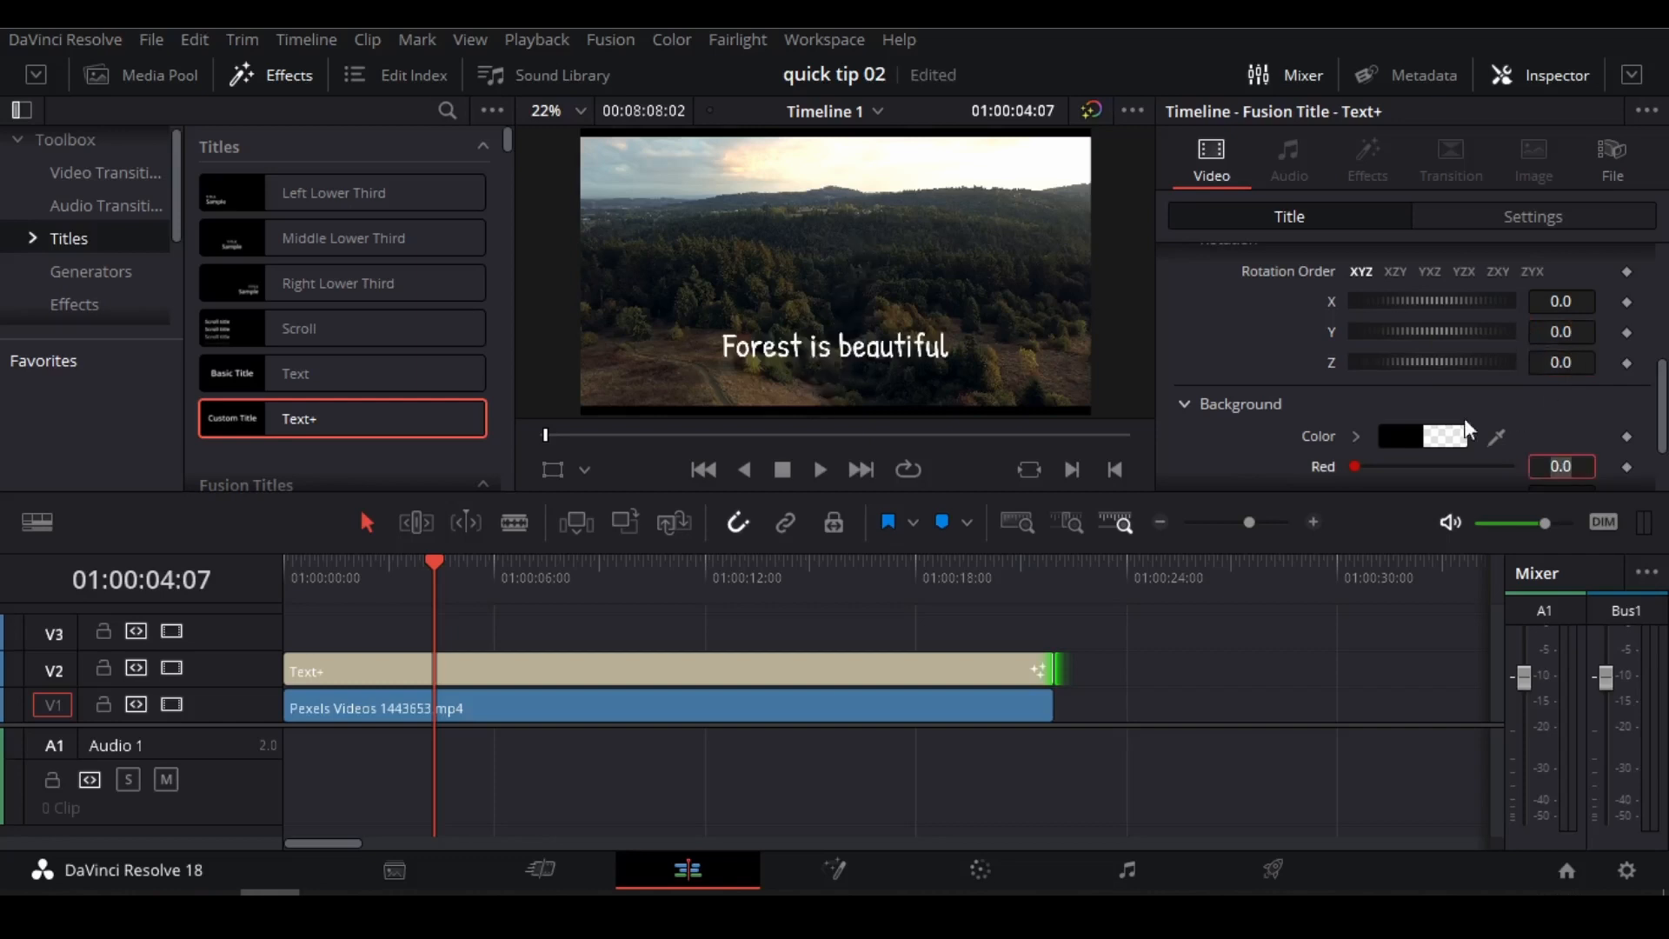
# Examine the title's layout background color controls and its character transform settings.
pyautogui.scroll(-2, 1407, 396)
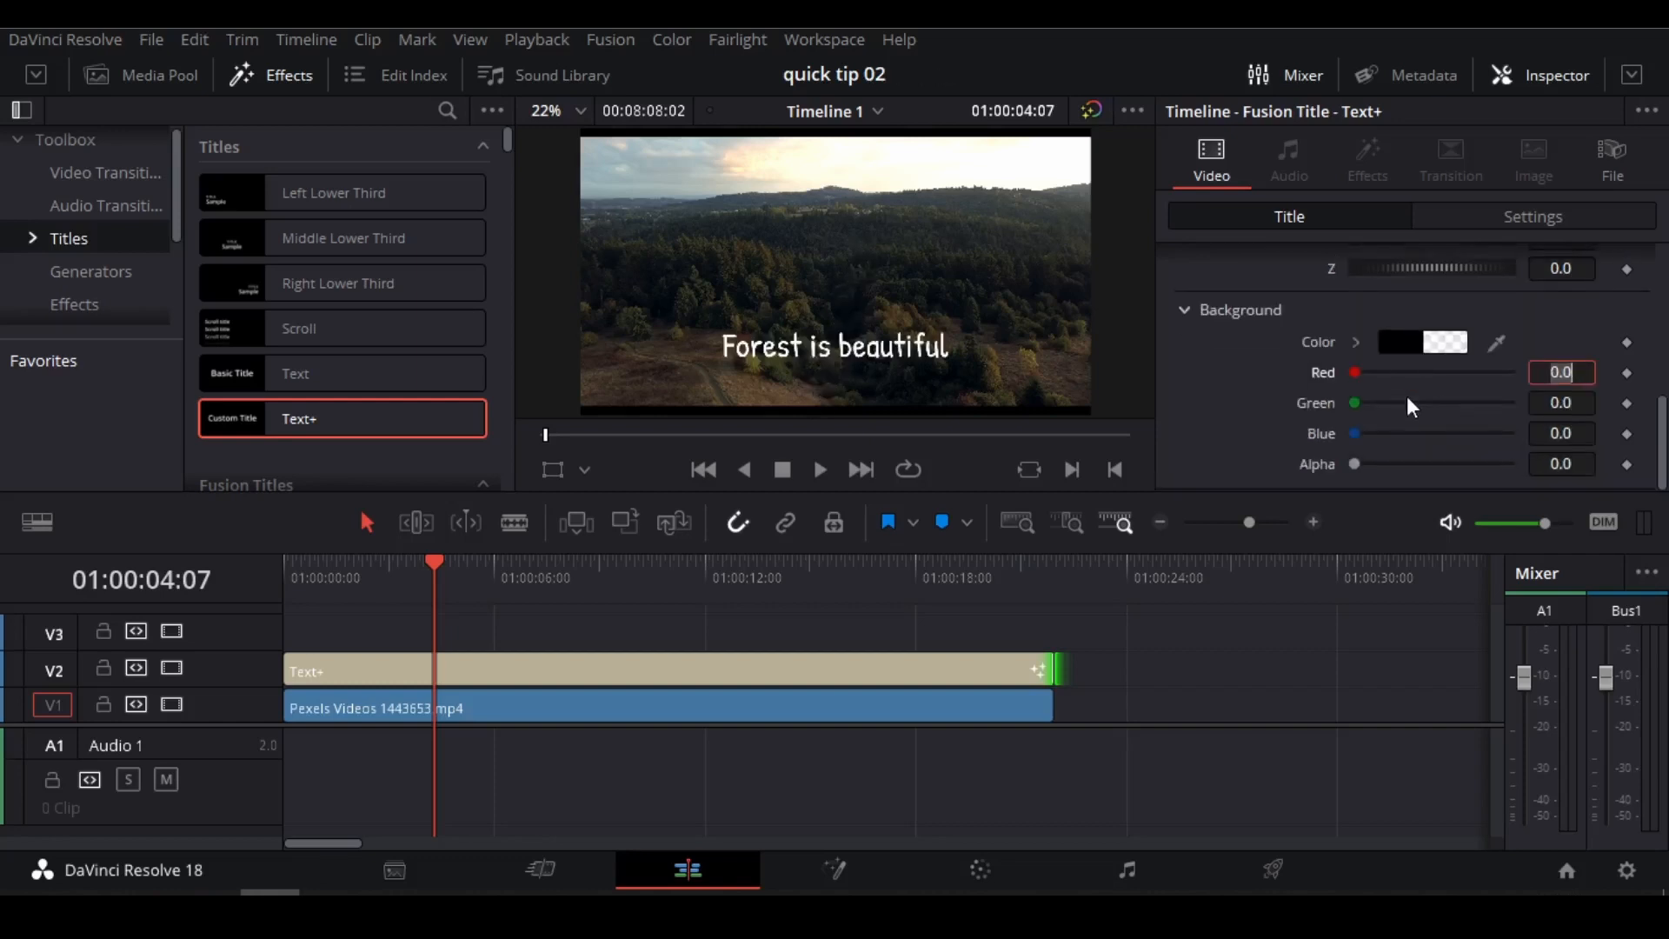
pyautogui.scroll(6, 1408, 395)
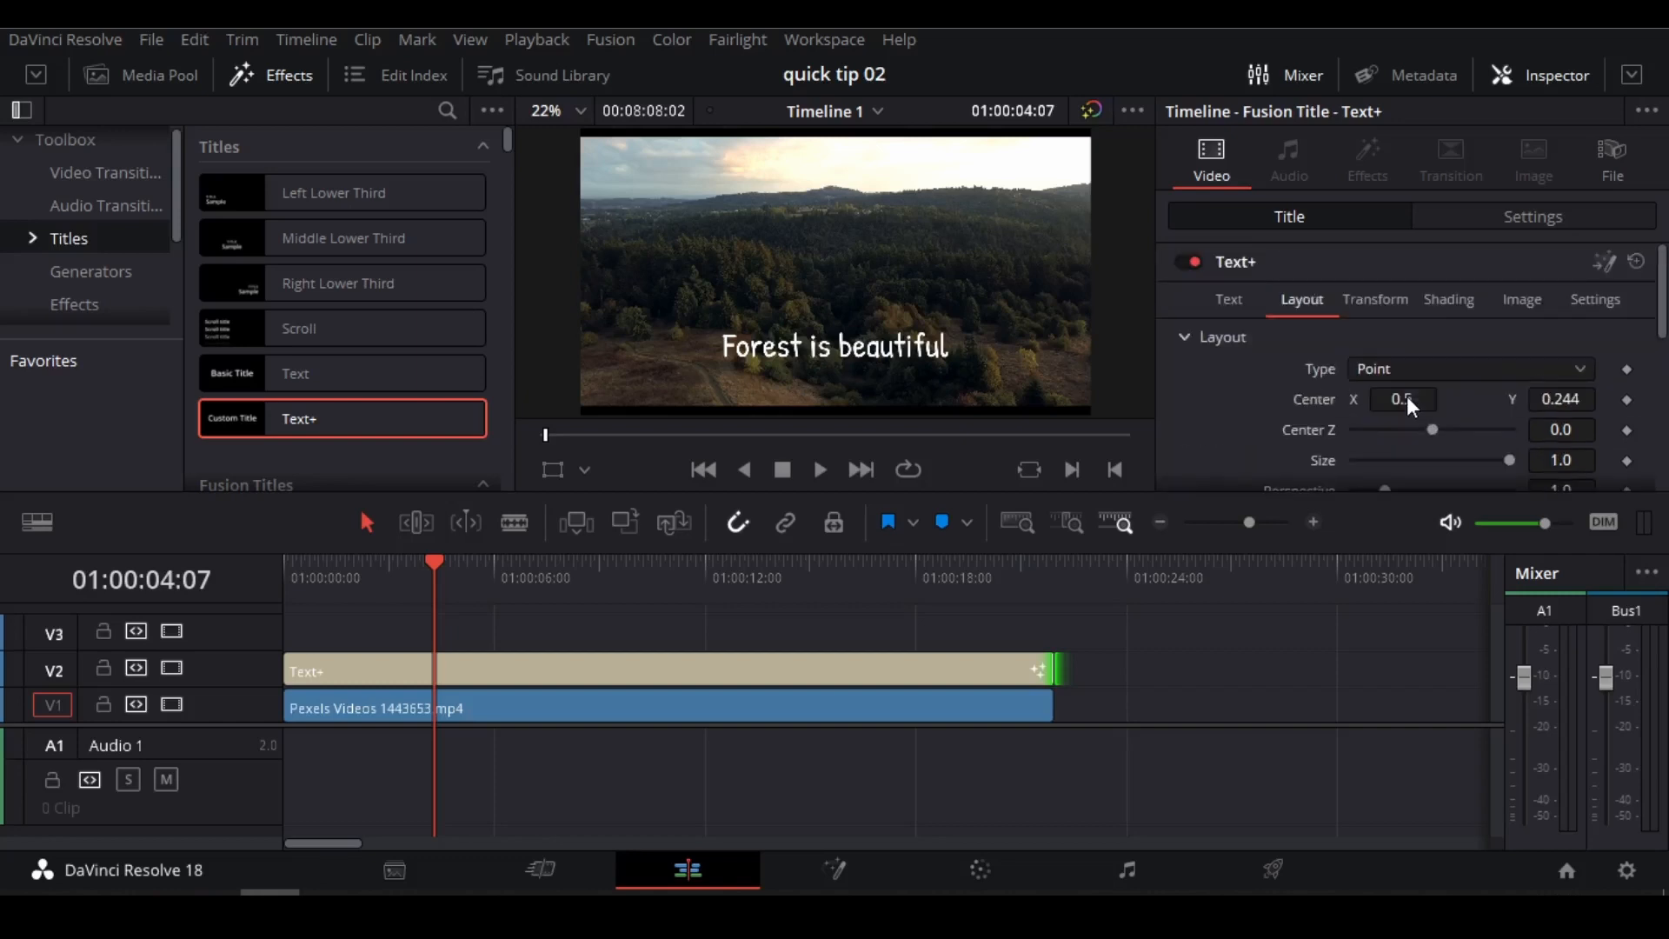
pyautogui.click(1383, 305)
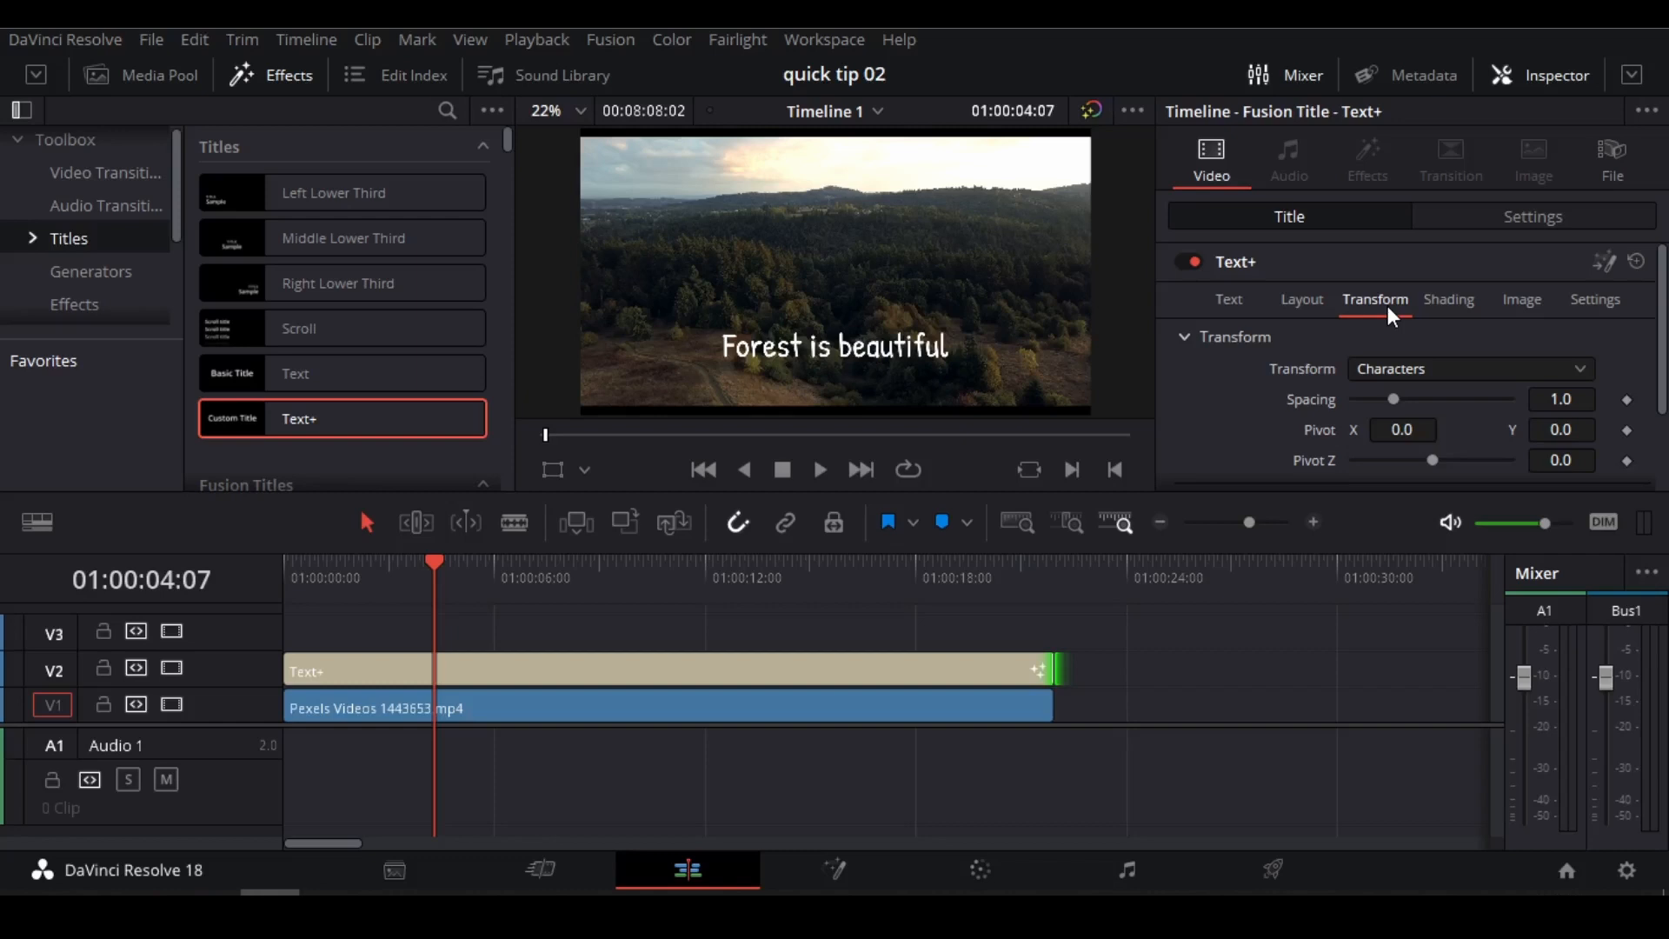
pyautogui.scroll(-2, 1388, 306)
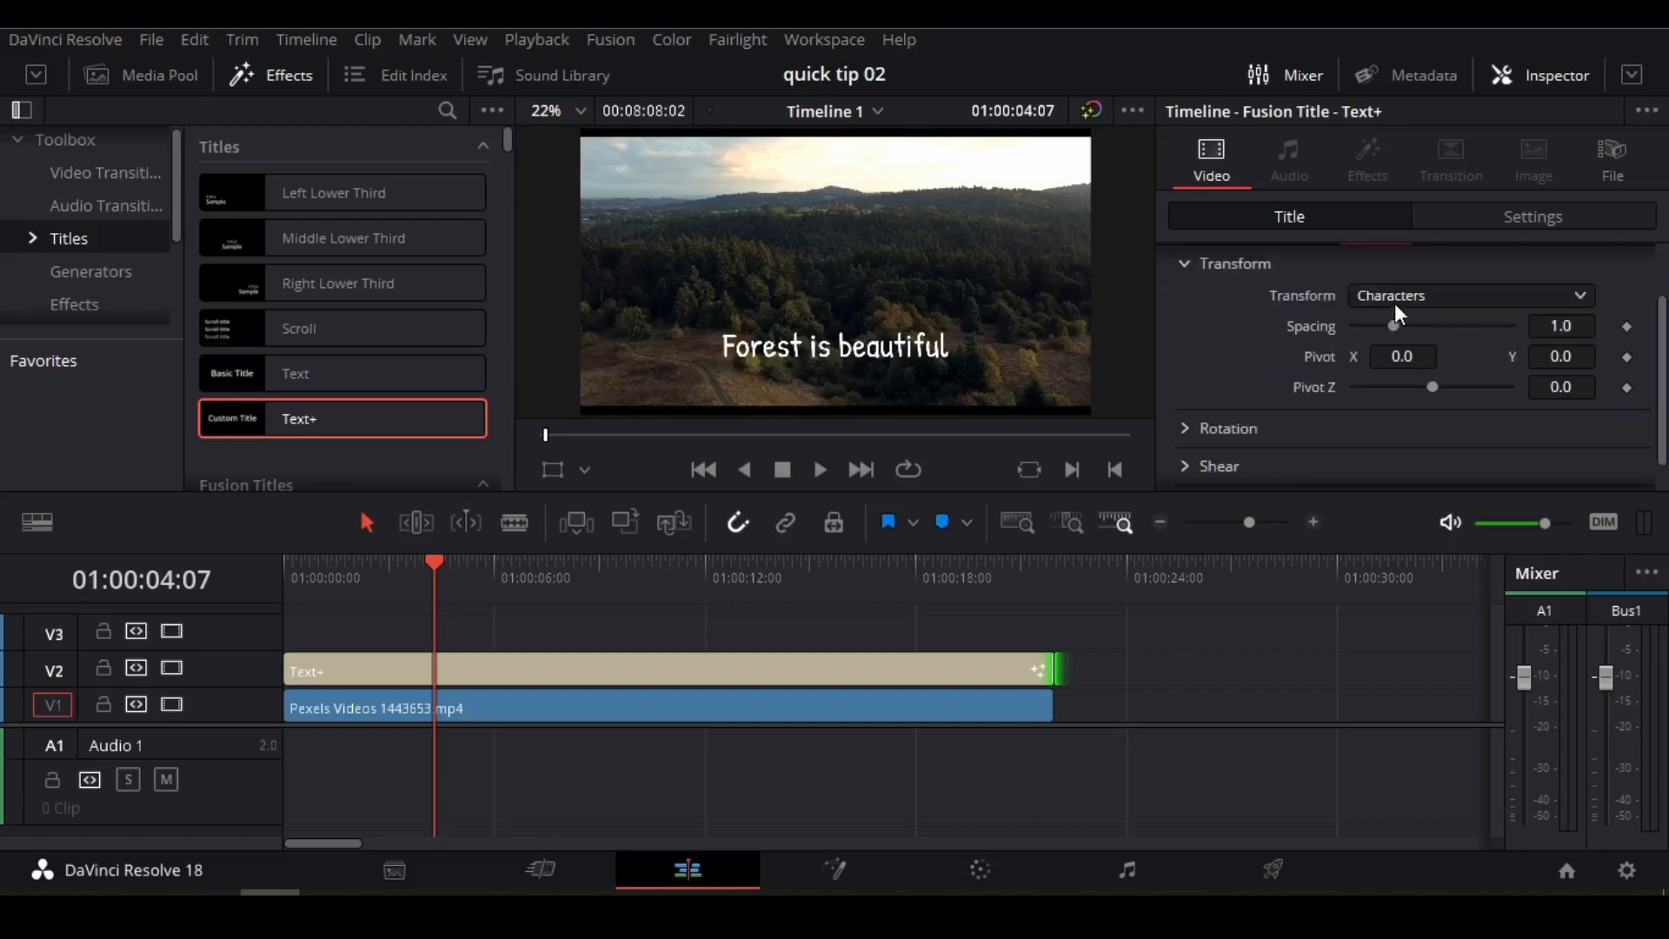
pyautogui.scroll(2, 1442, 299)
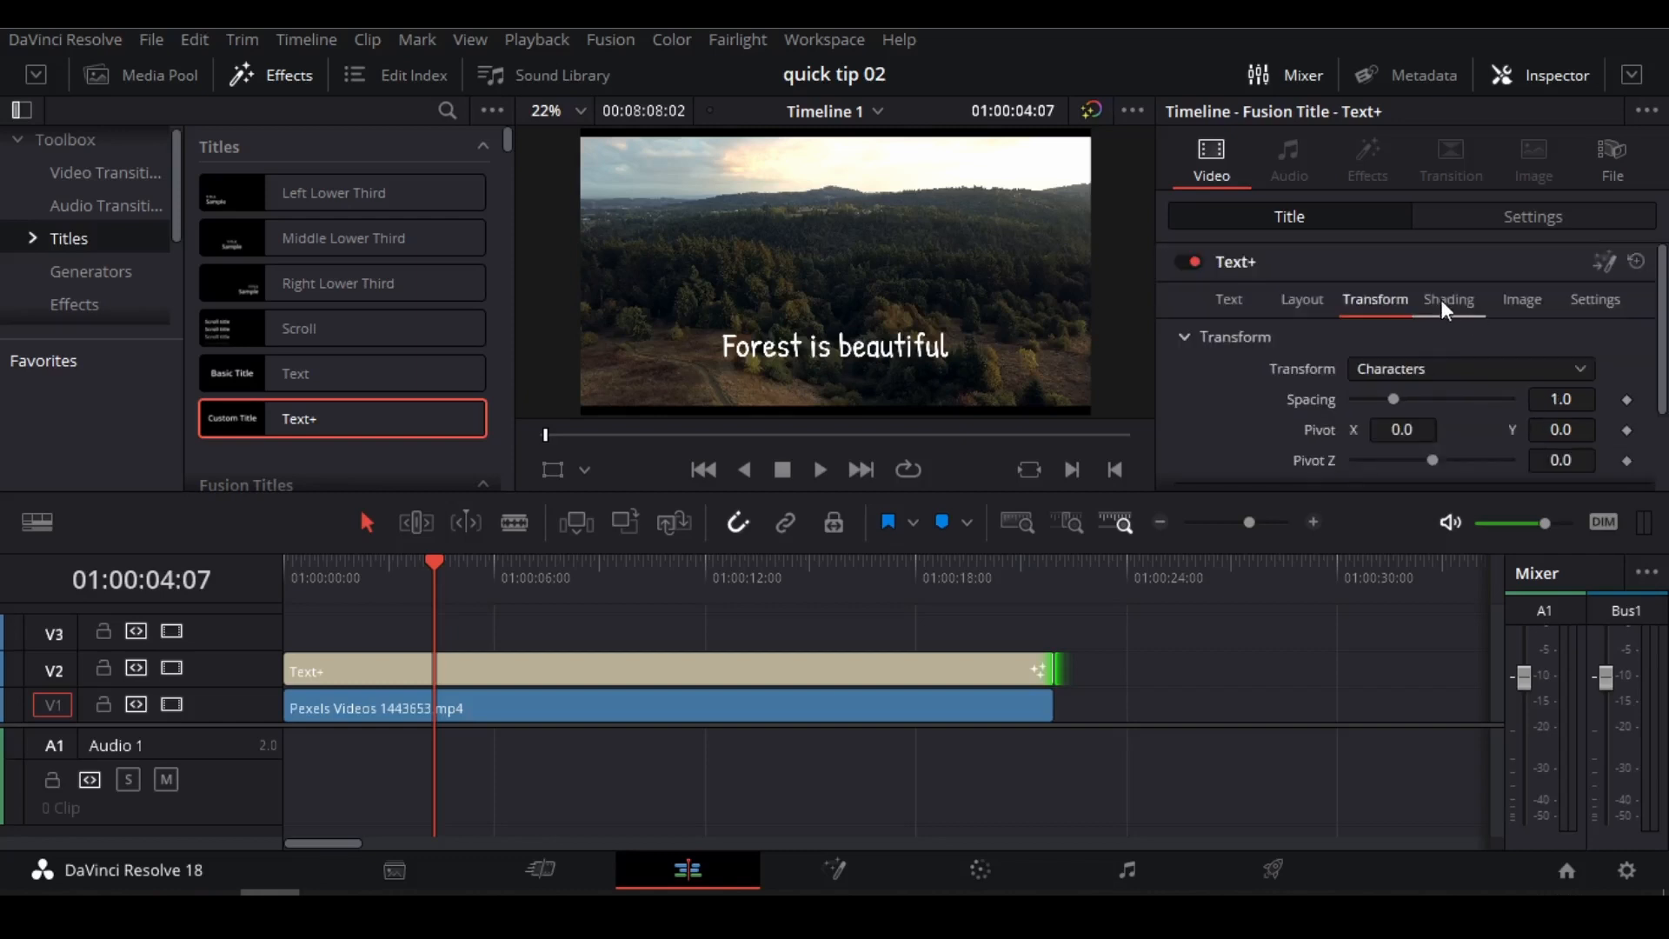
# Try the text outline, border fill and border outline appearances on the title's White Solid Fill shading element.
pyautogui.click(1452, 300)
pyautogui.scroll(-2, 1470, 305)
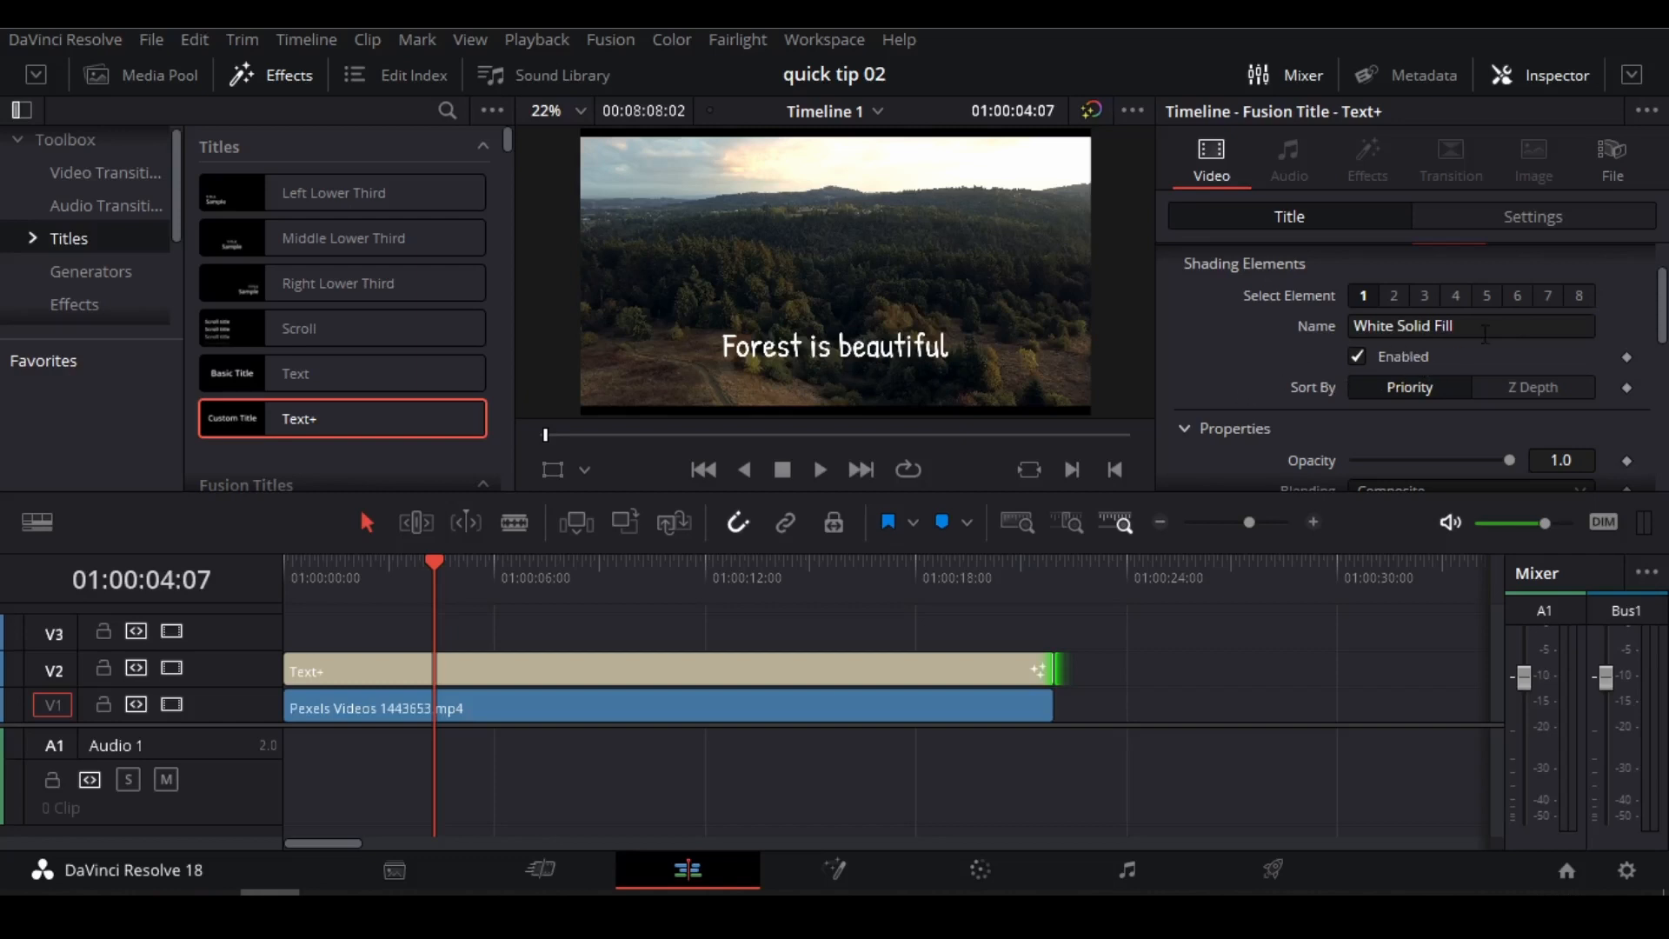
pyautogui.scroll(-3, 1477, 348)
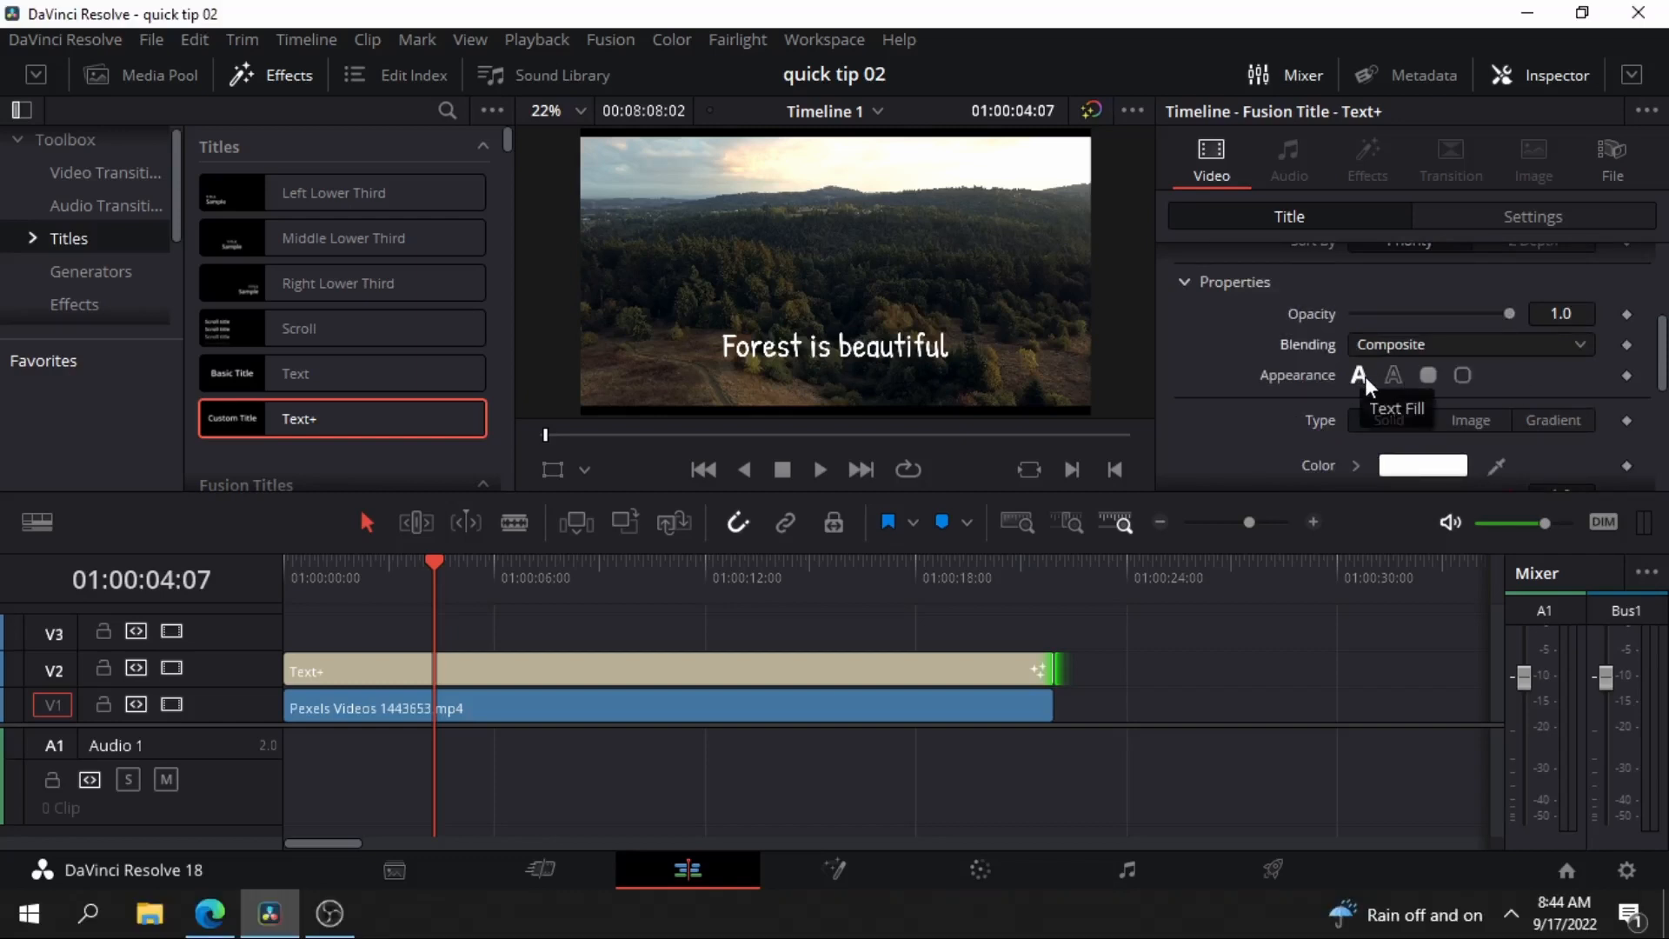
pyautogui.click(1391, 381)
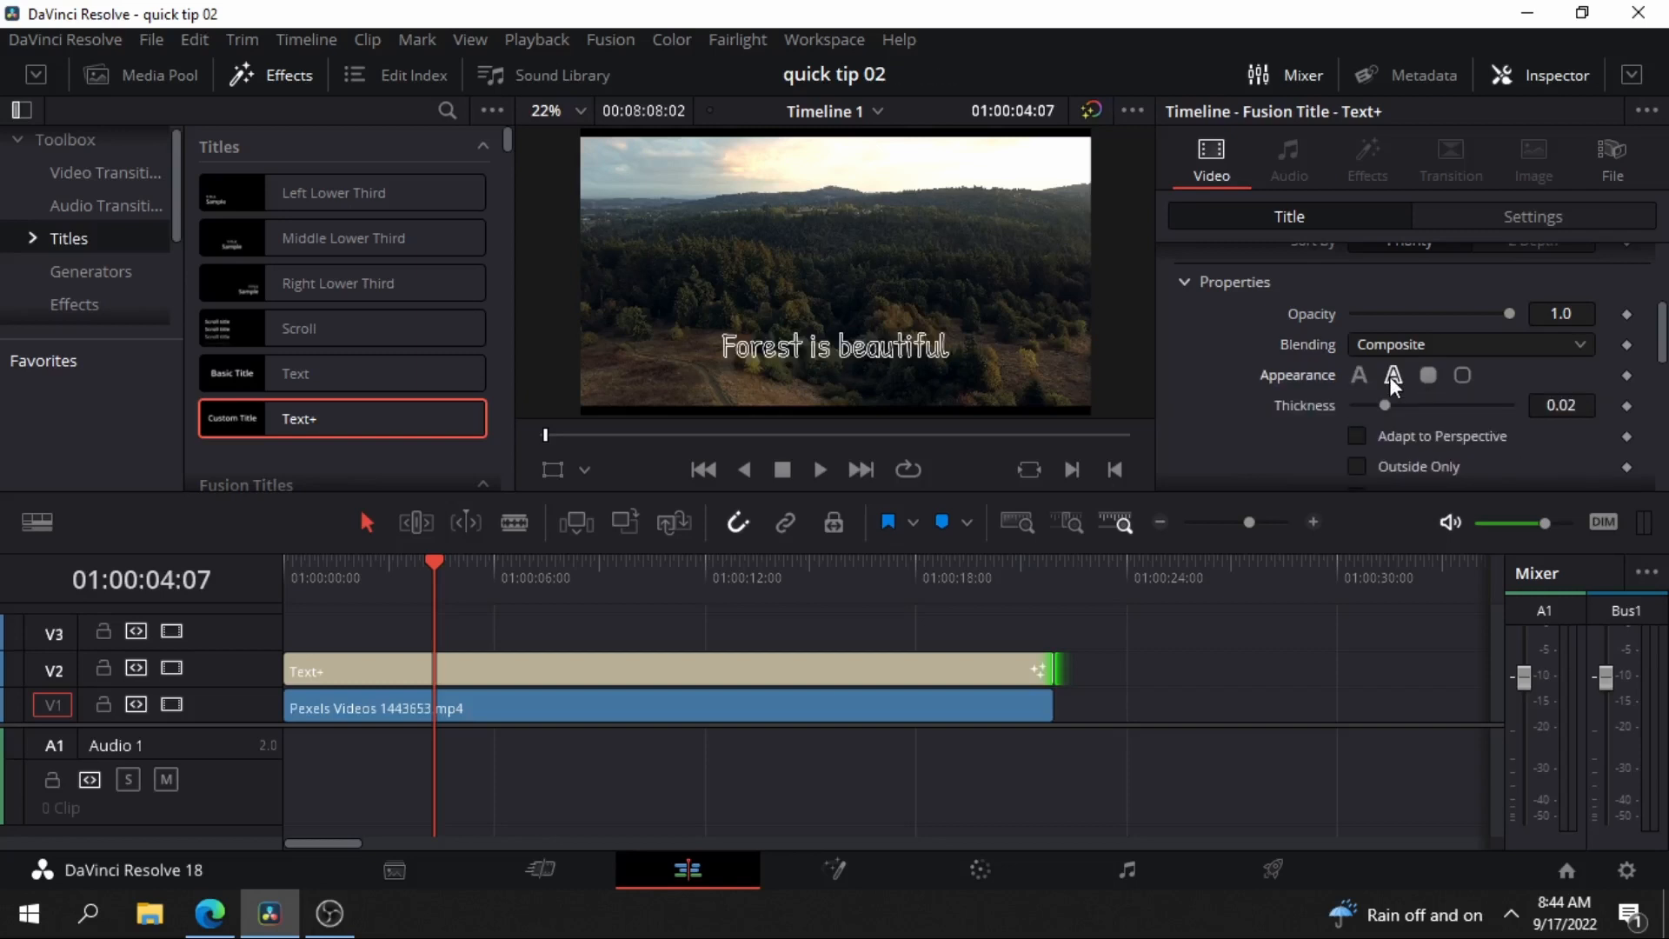
pyautogui.click(1428, 378)
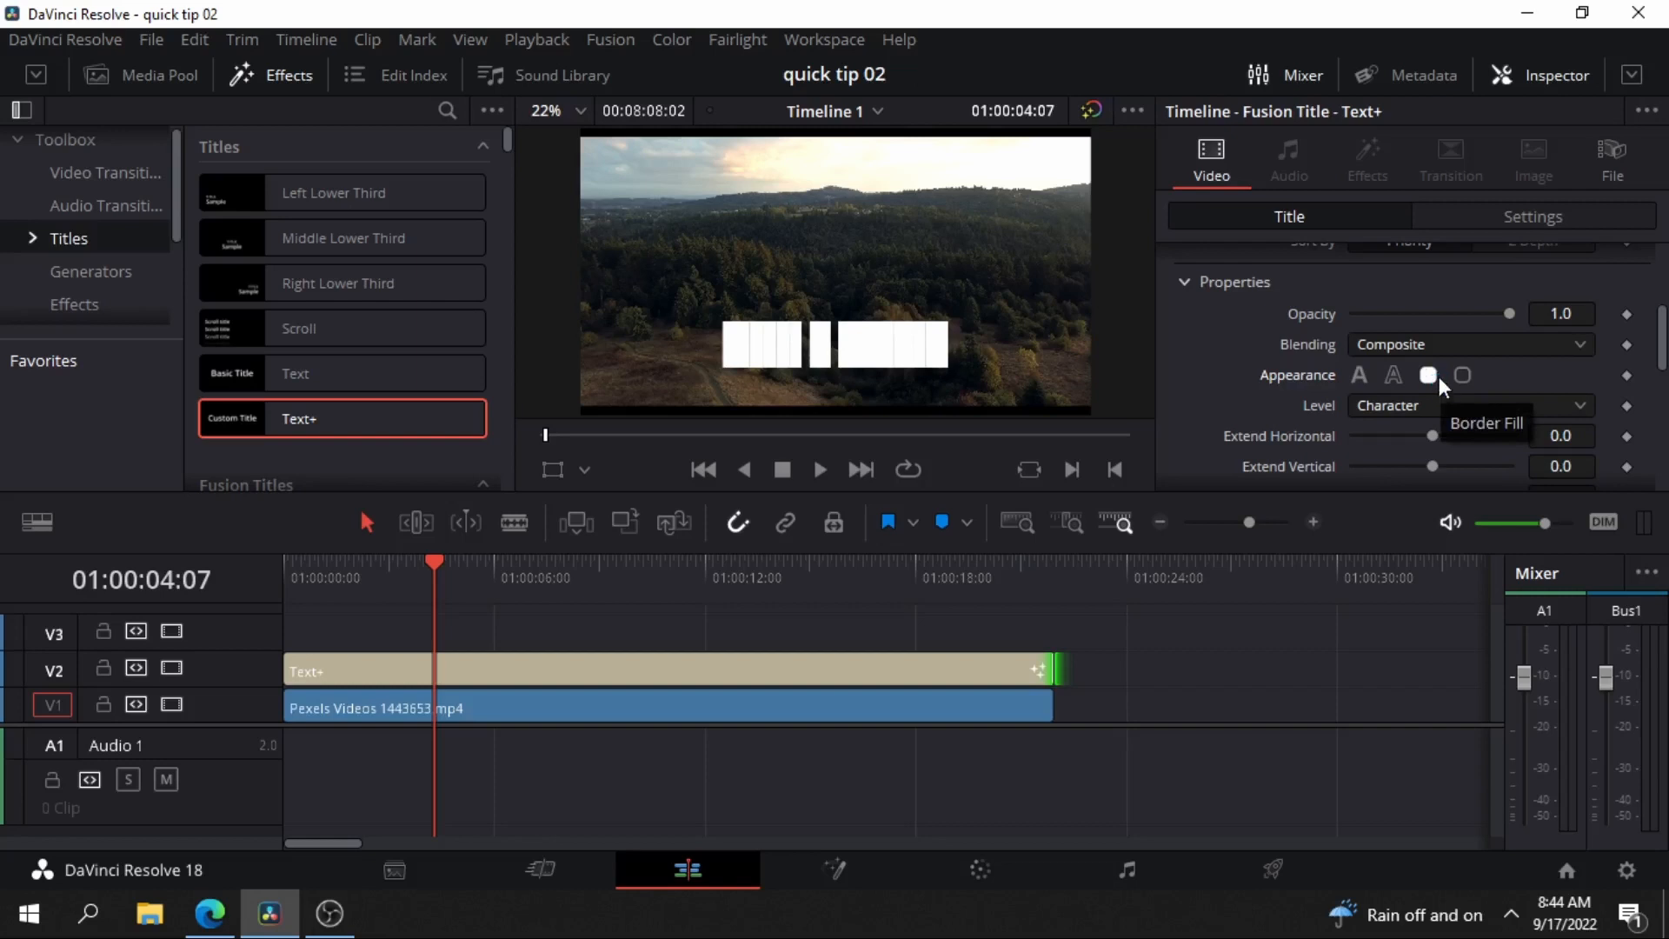
pyautogui.click(1457, 379)
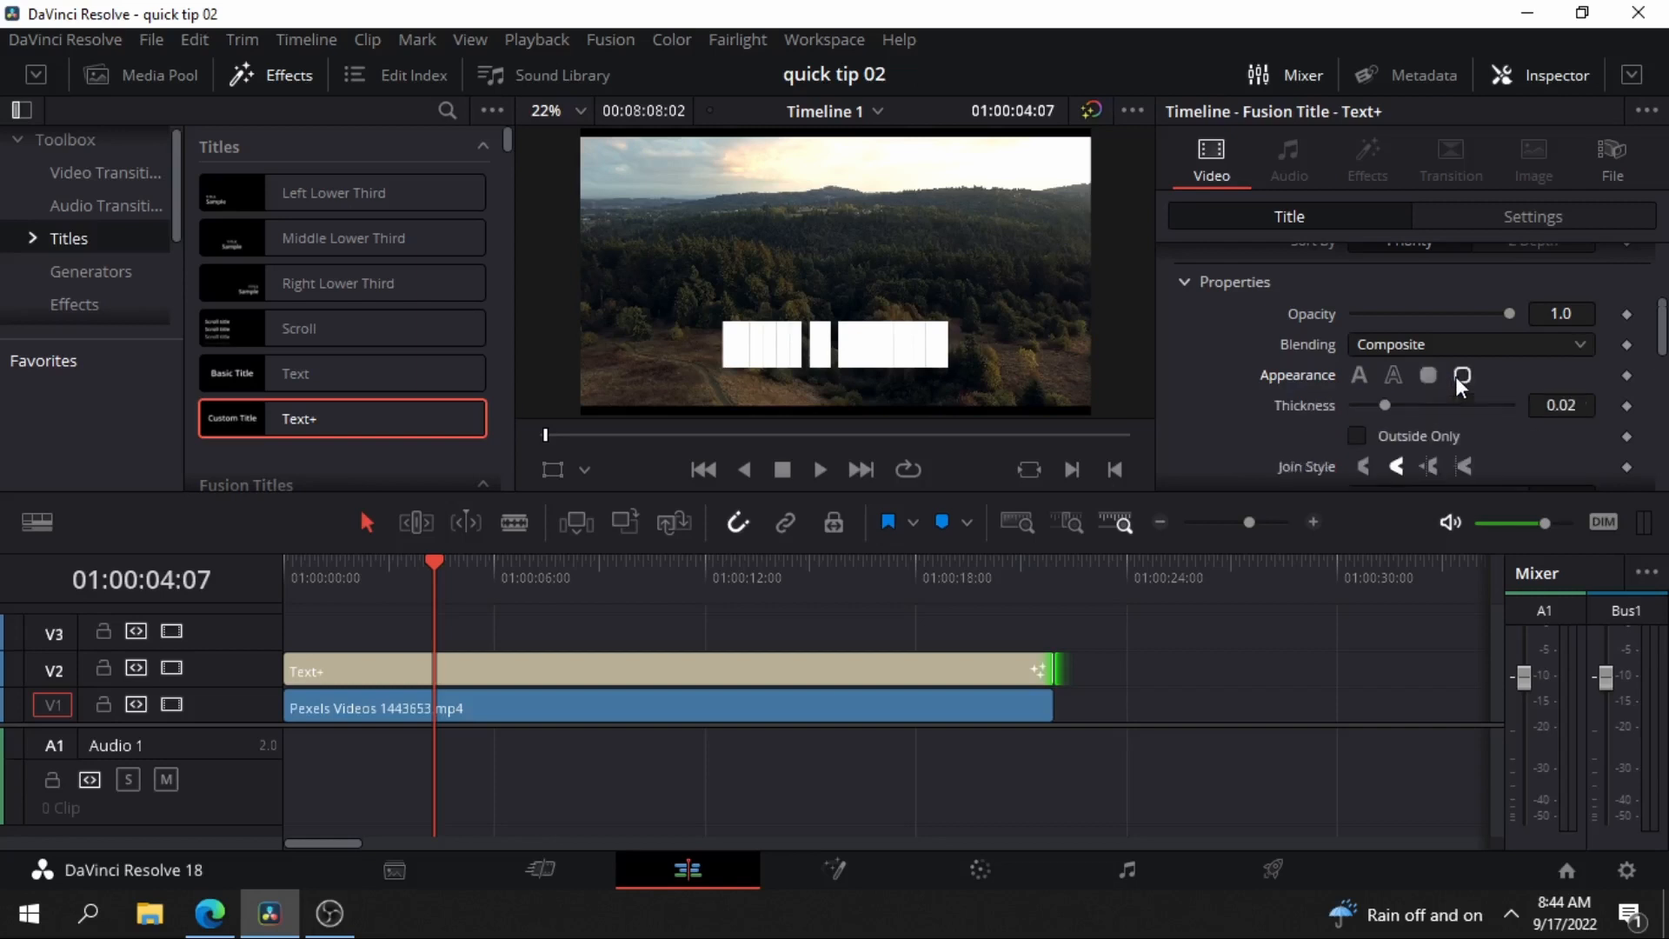
# Try a border fill with Extend Horizontal -0.312, Extend Vertical -0.1 and Round 0.378 on the white element, and restore its text fill.
pyautogui.click(1420, 380)
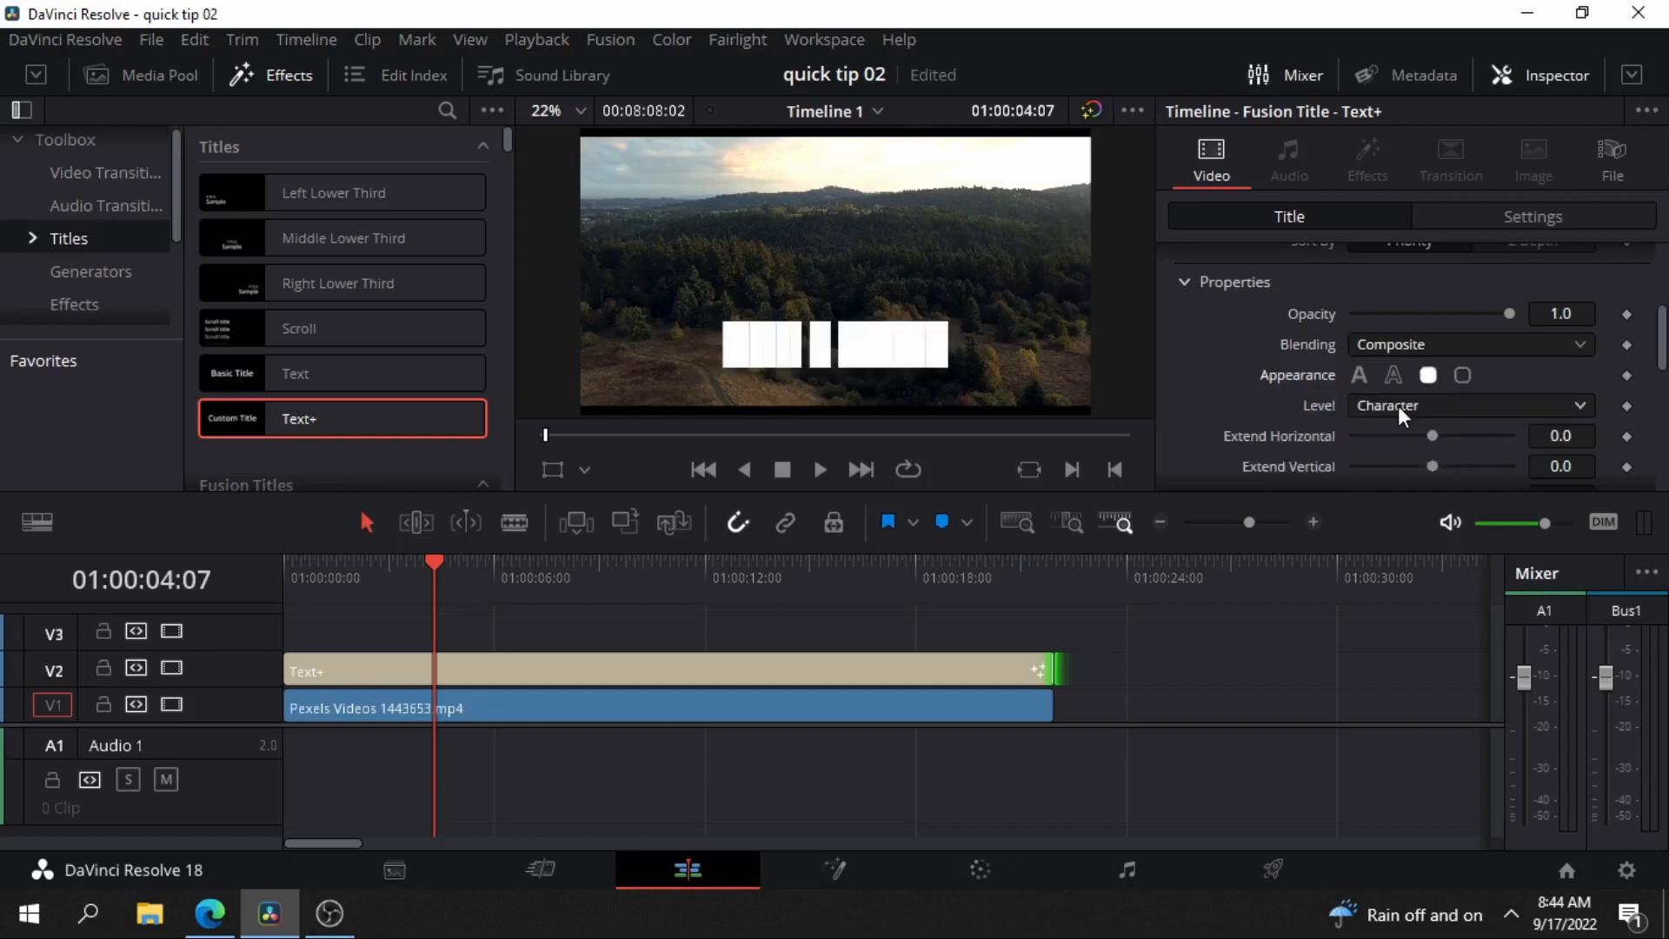
pyautogui.scroll(-2, 1398, 407)
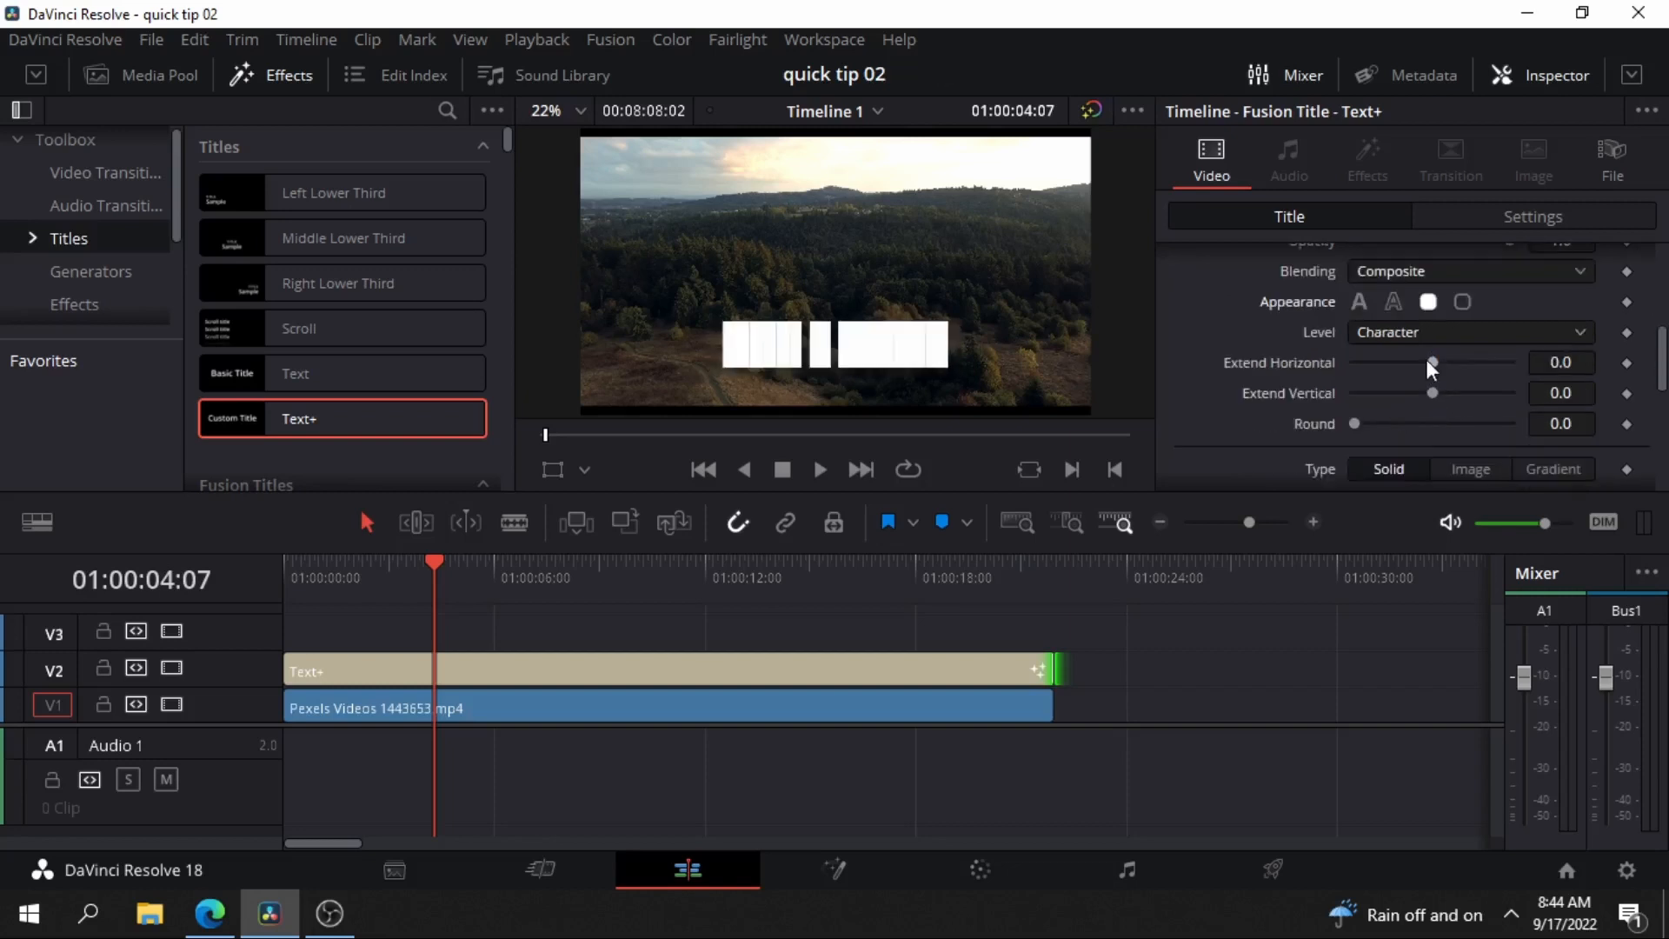
pyautogui.moveTo(1427, 359); pyautogui.dragTo(1424, 416)
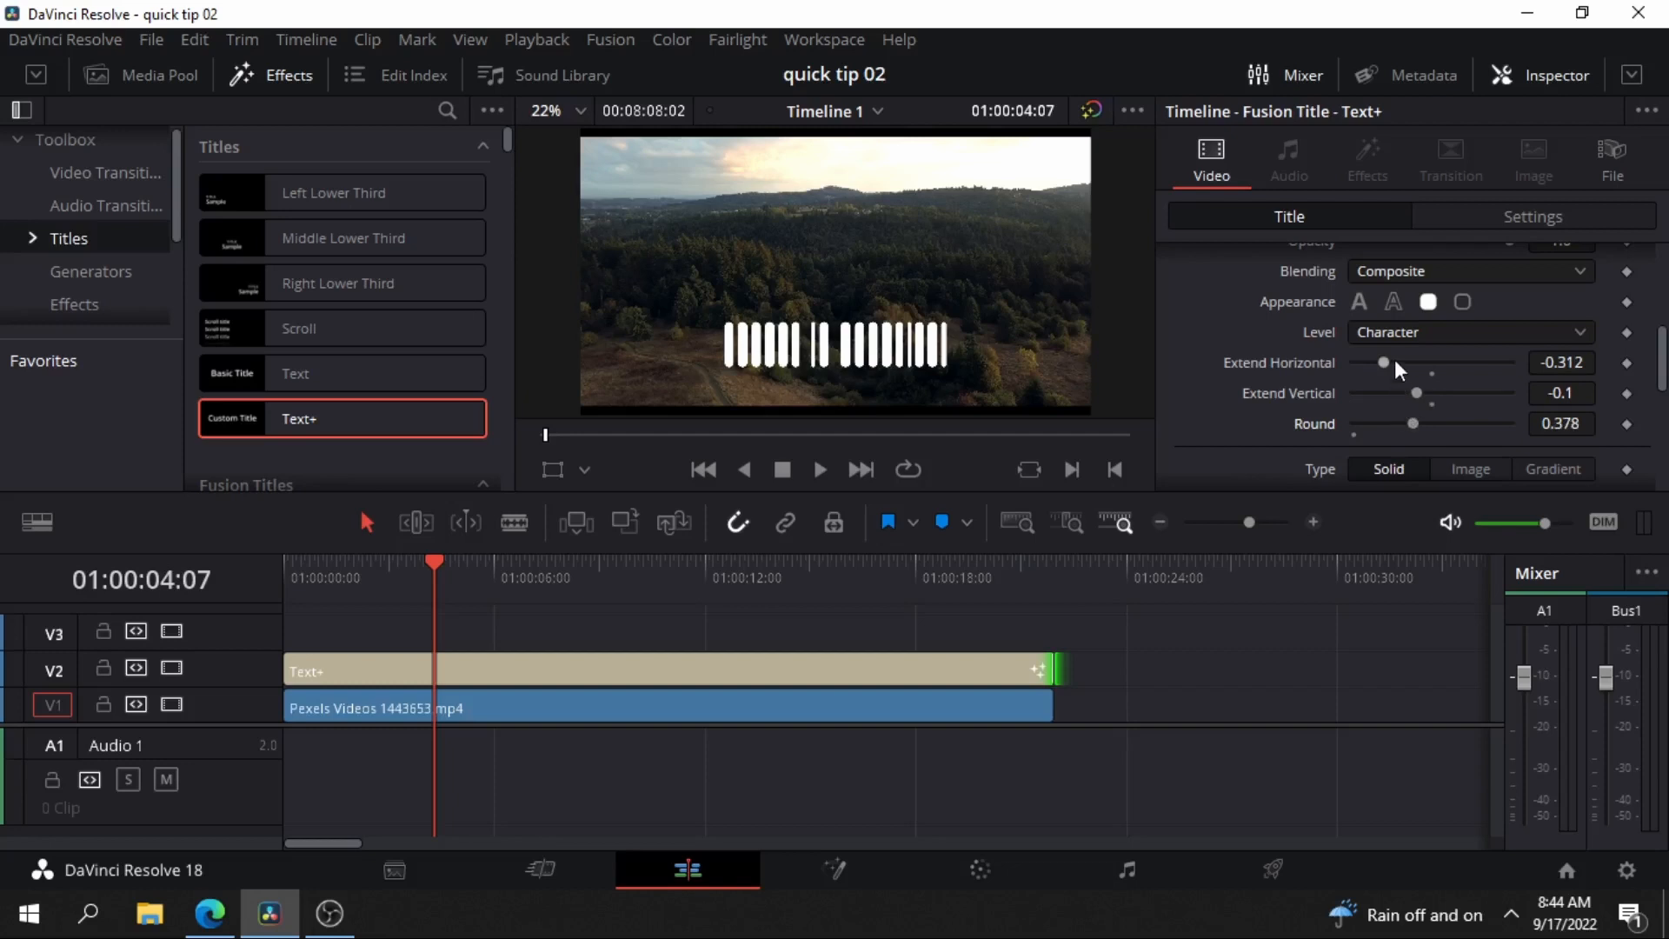
pyautogui.click(1433, 375)
pyautogui.click(1433, 404)
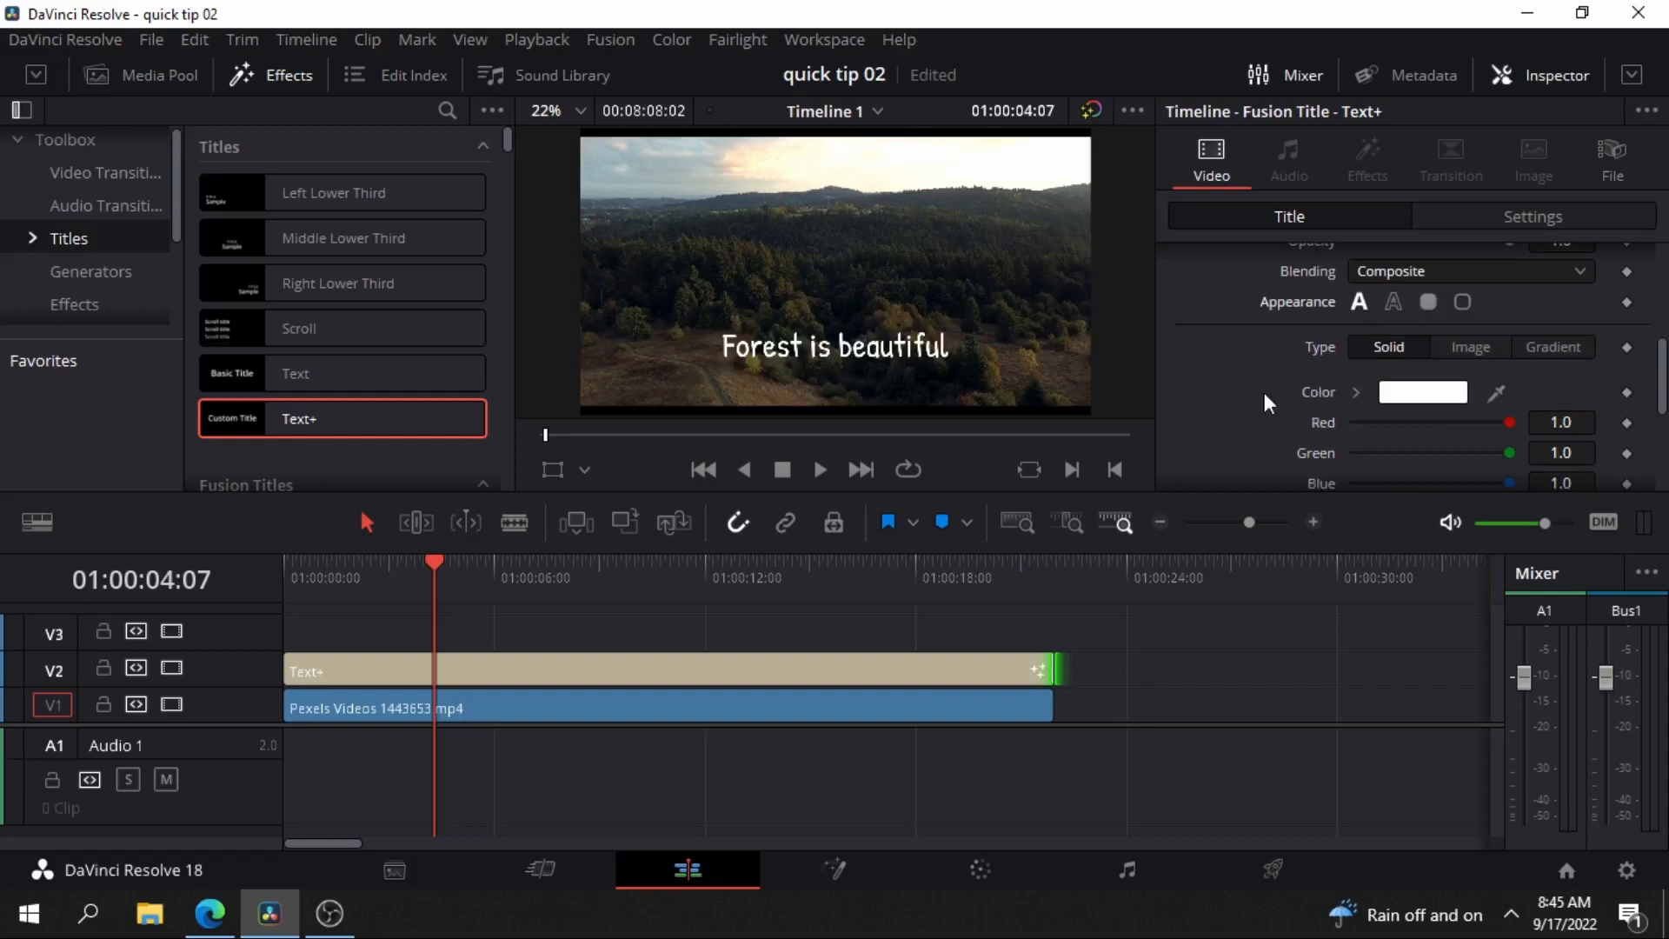
pyautogui.scroll(-3, 1259, 396)
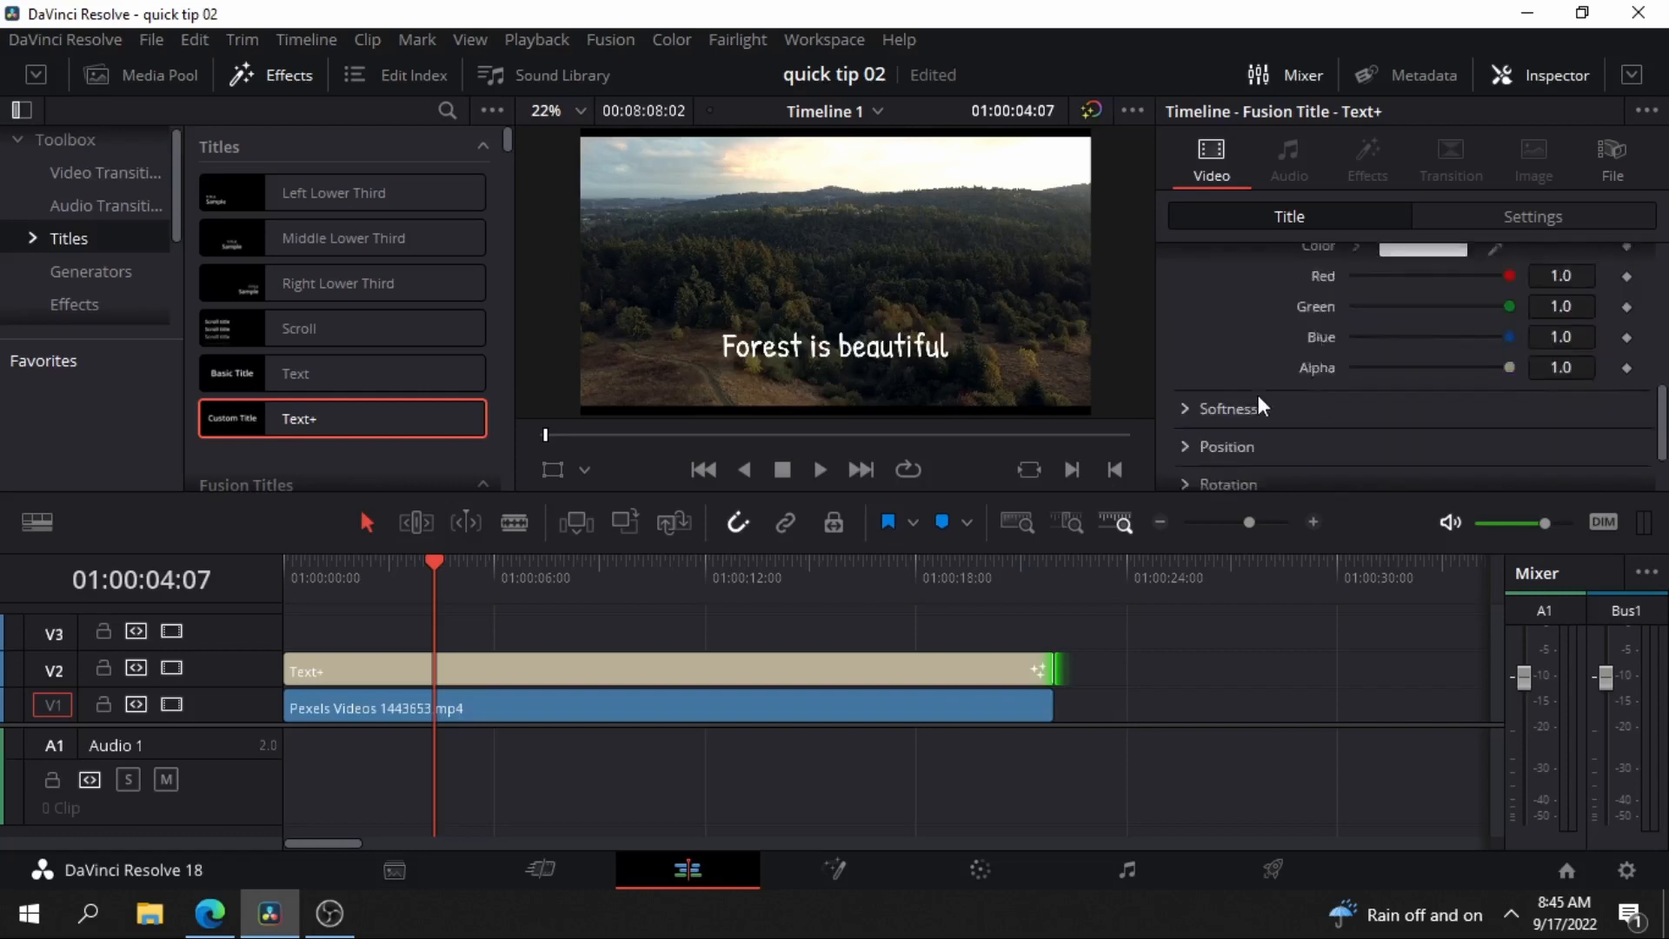
# Examine the white fill element's softness settings and its other shading properties.
pyautogui.scroll(-2, 1236, 356)
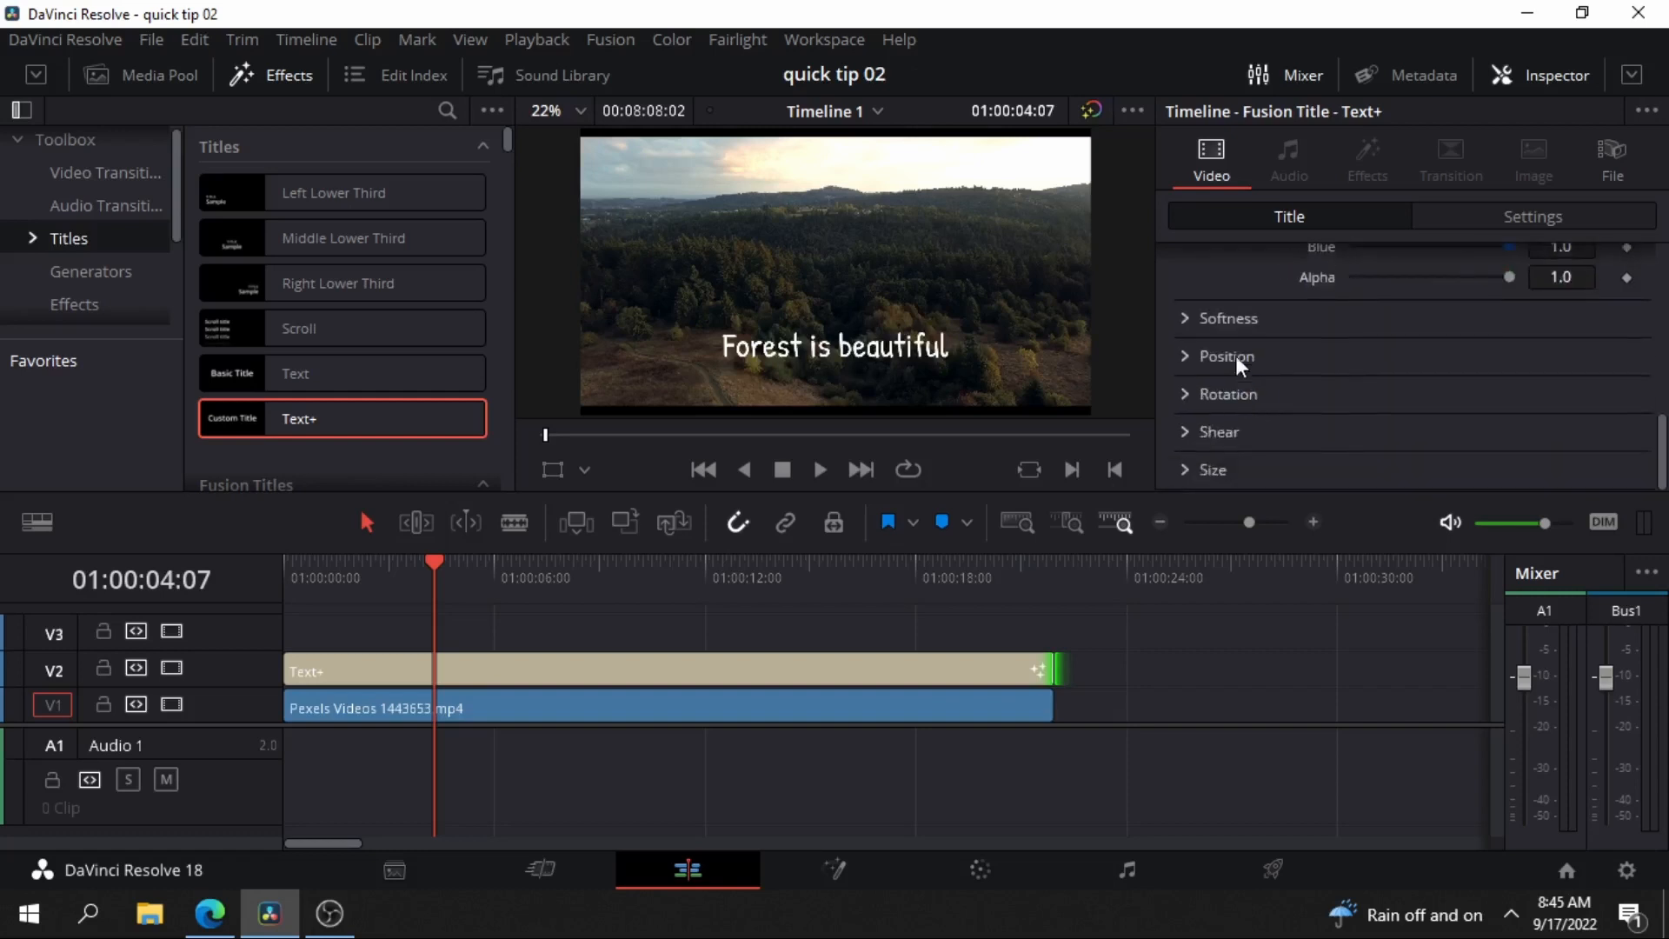
pyautogui.click(1183, 319)
pyautogui.scroll(-2, 1330, 382)
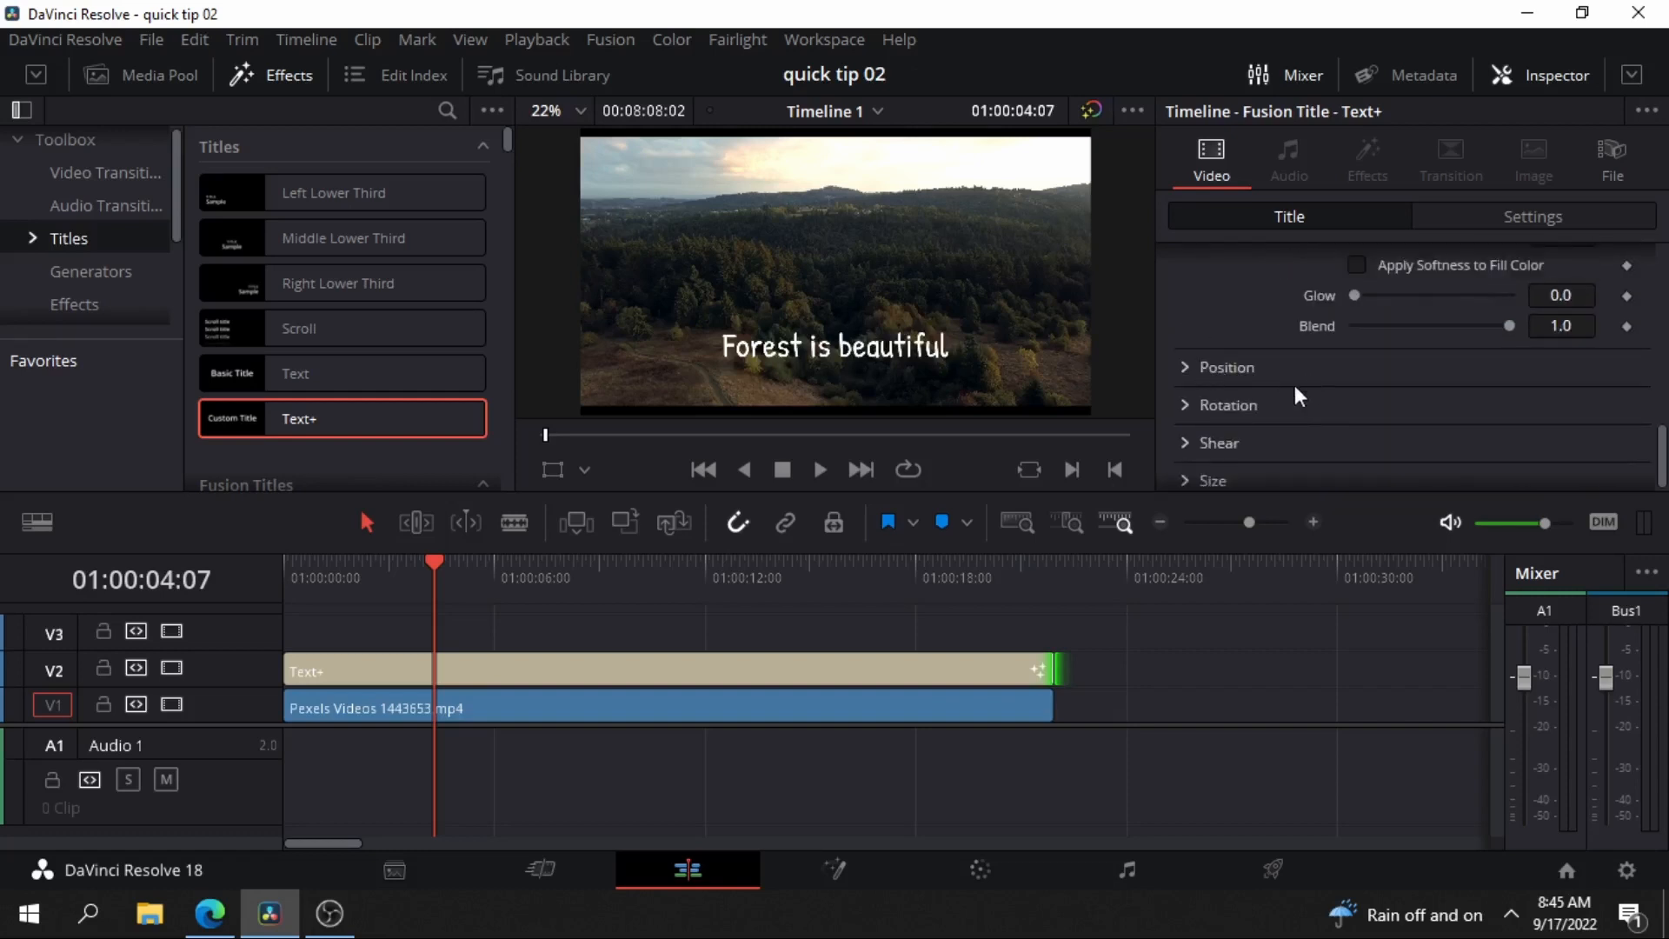
pyautogui.scroll(-1, 1278, 445)
pyautogui.scroll(6, 1374, 396)
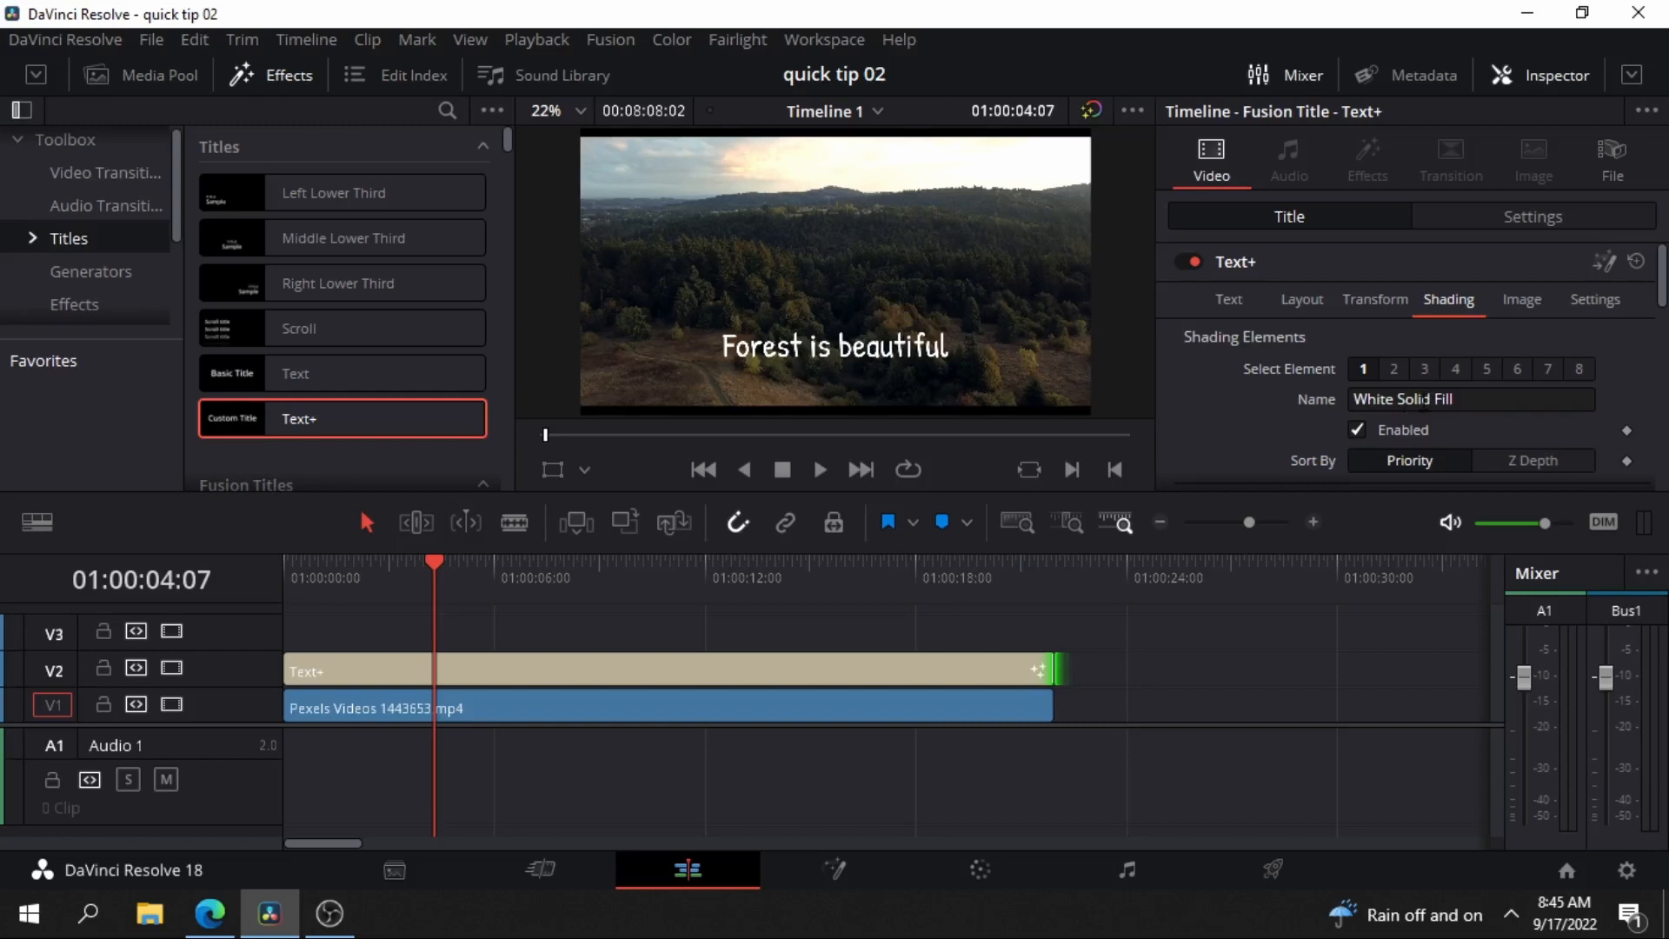
pyautogui.scroll(-1, 1434, 403)
pyautogui.scroll(1, 1466, 411)
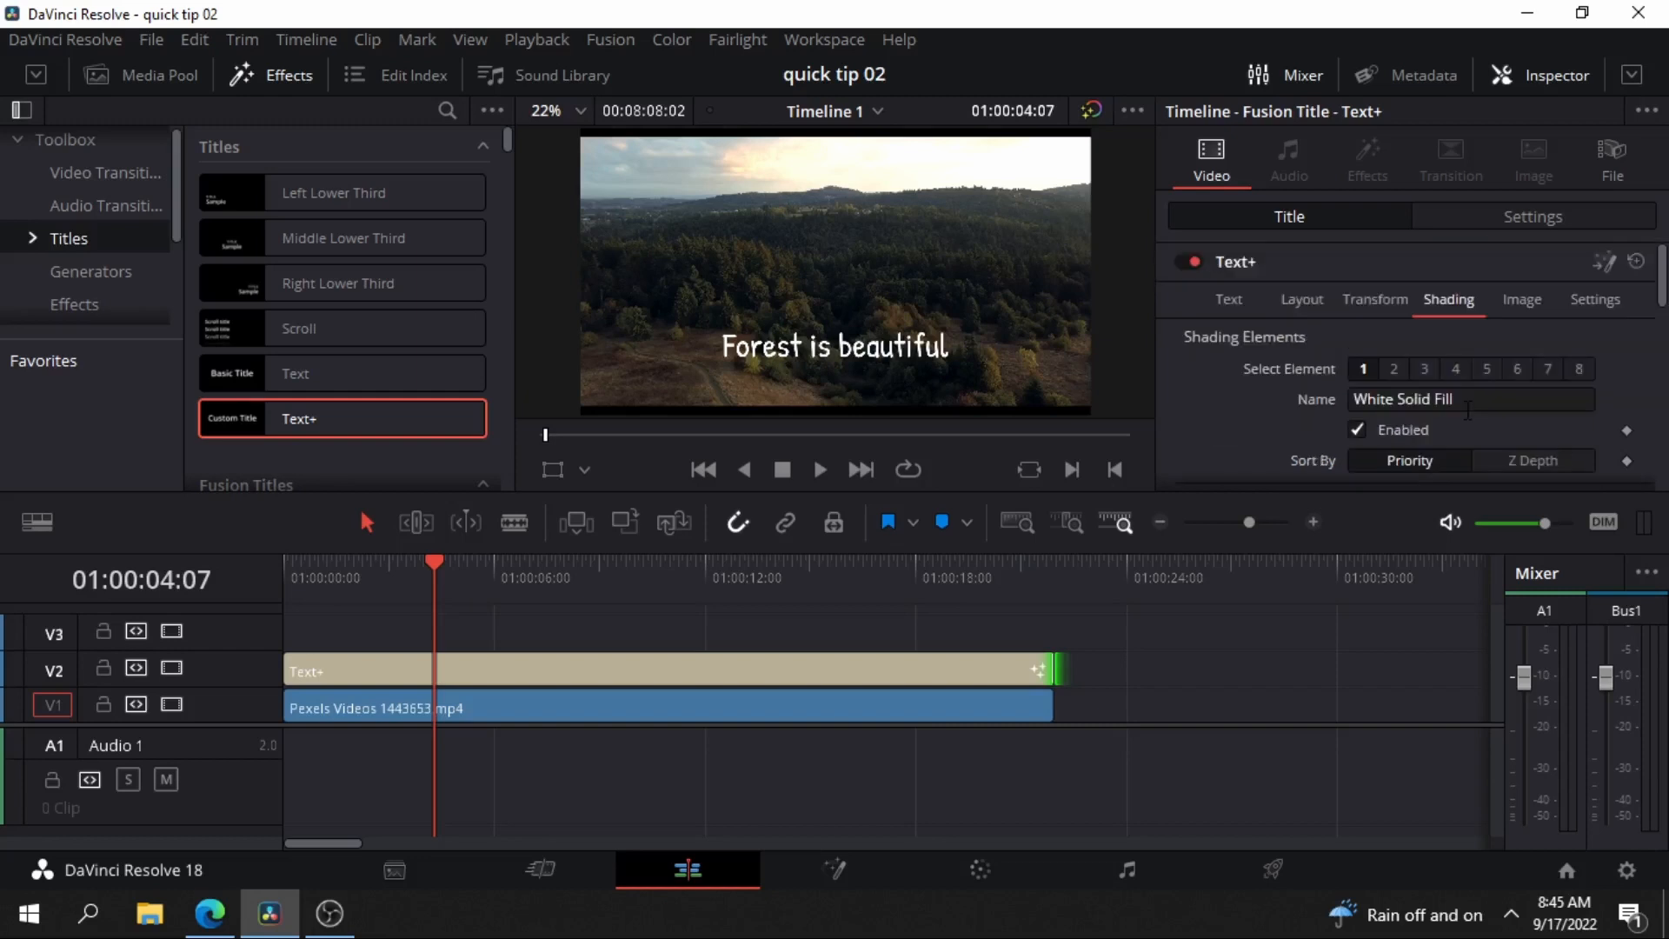
# Enable the Red Outline shading element and give it a border outline appearance with Extend Horizontal at 2.0.
pyautogui.click(1393, 369)
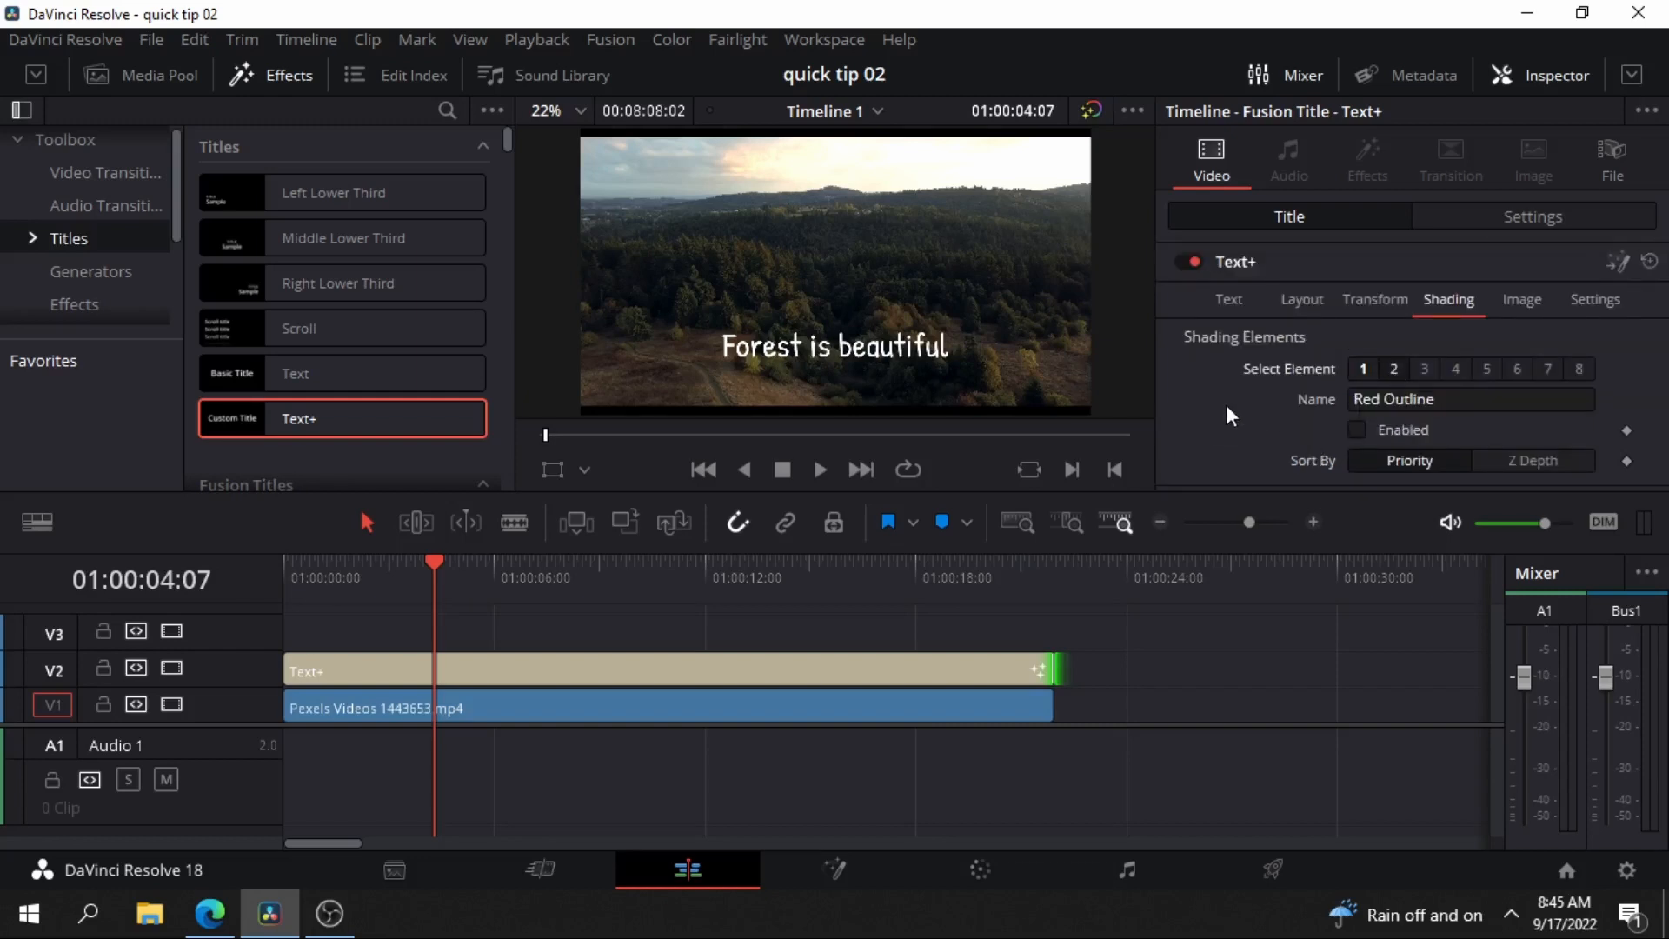
pyautogui.click(1363, 425)
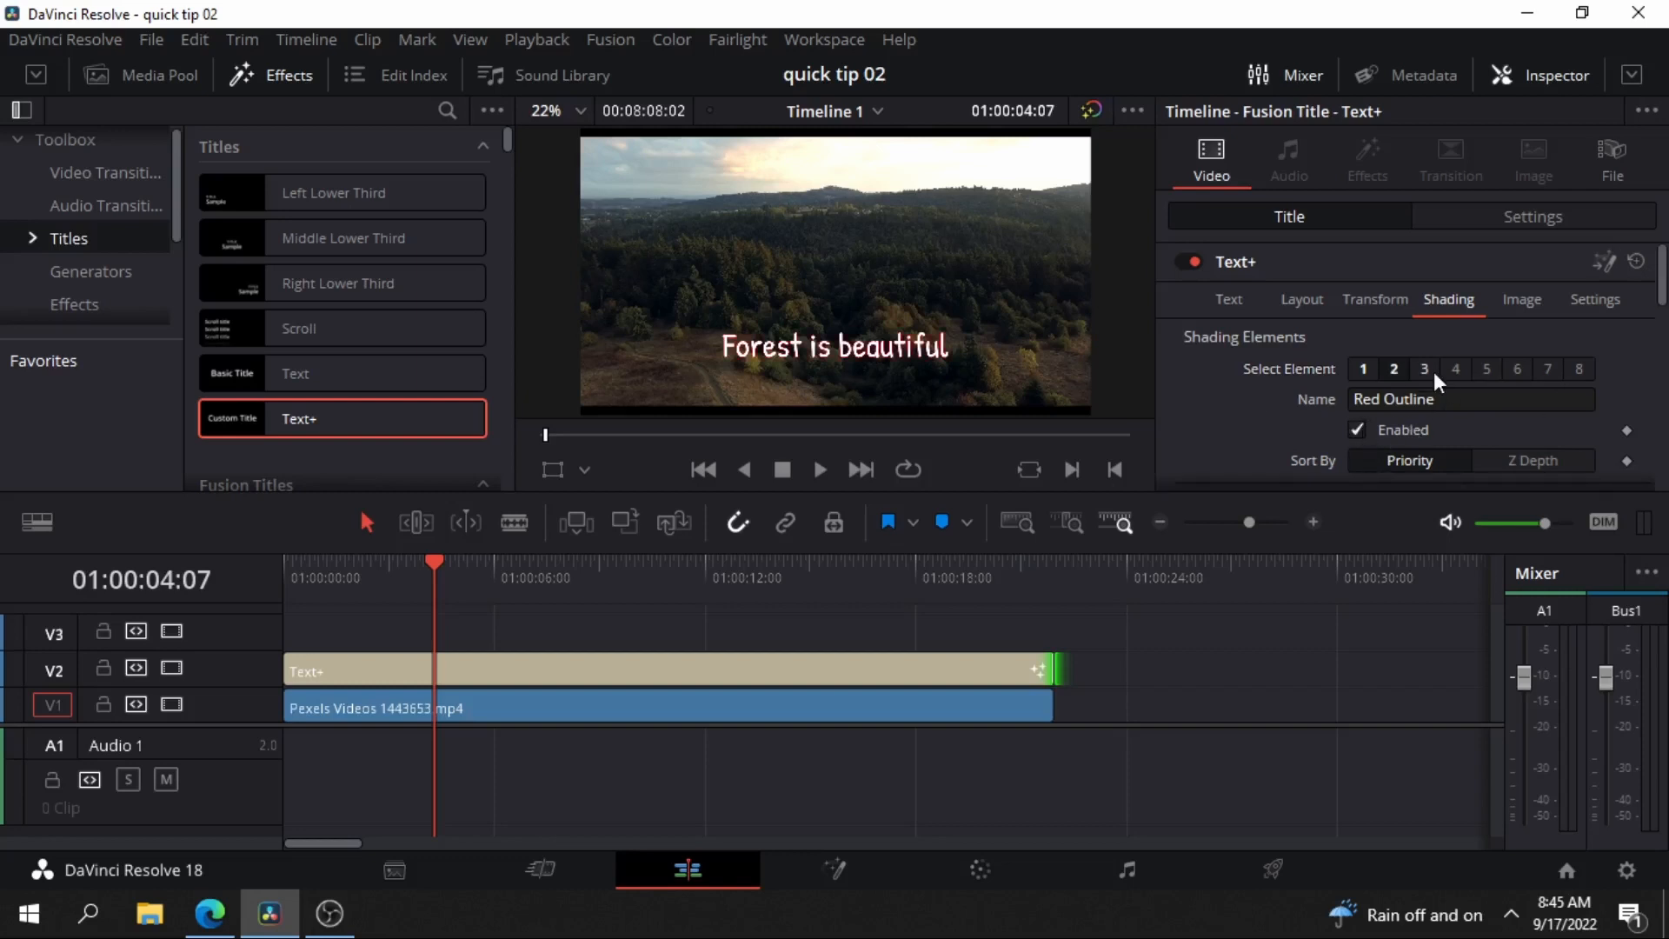
pyautogui.scroll(-2, 1434, 371)
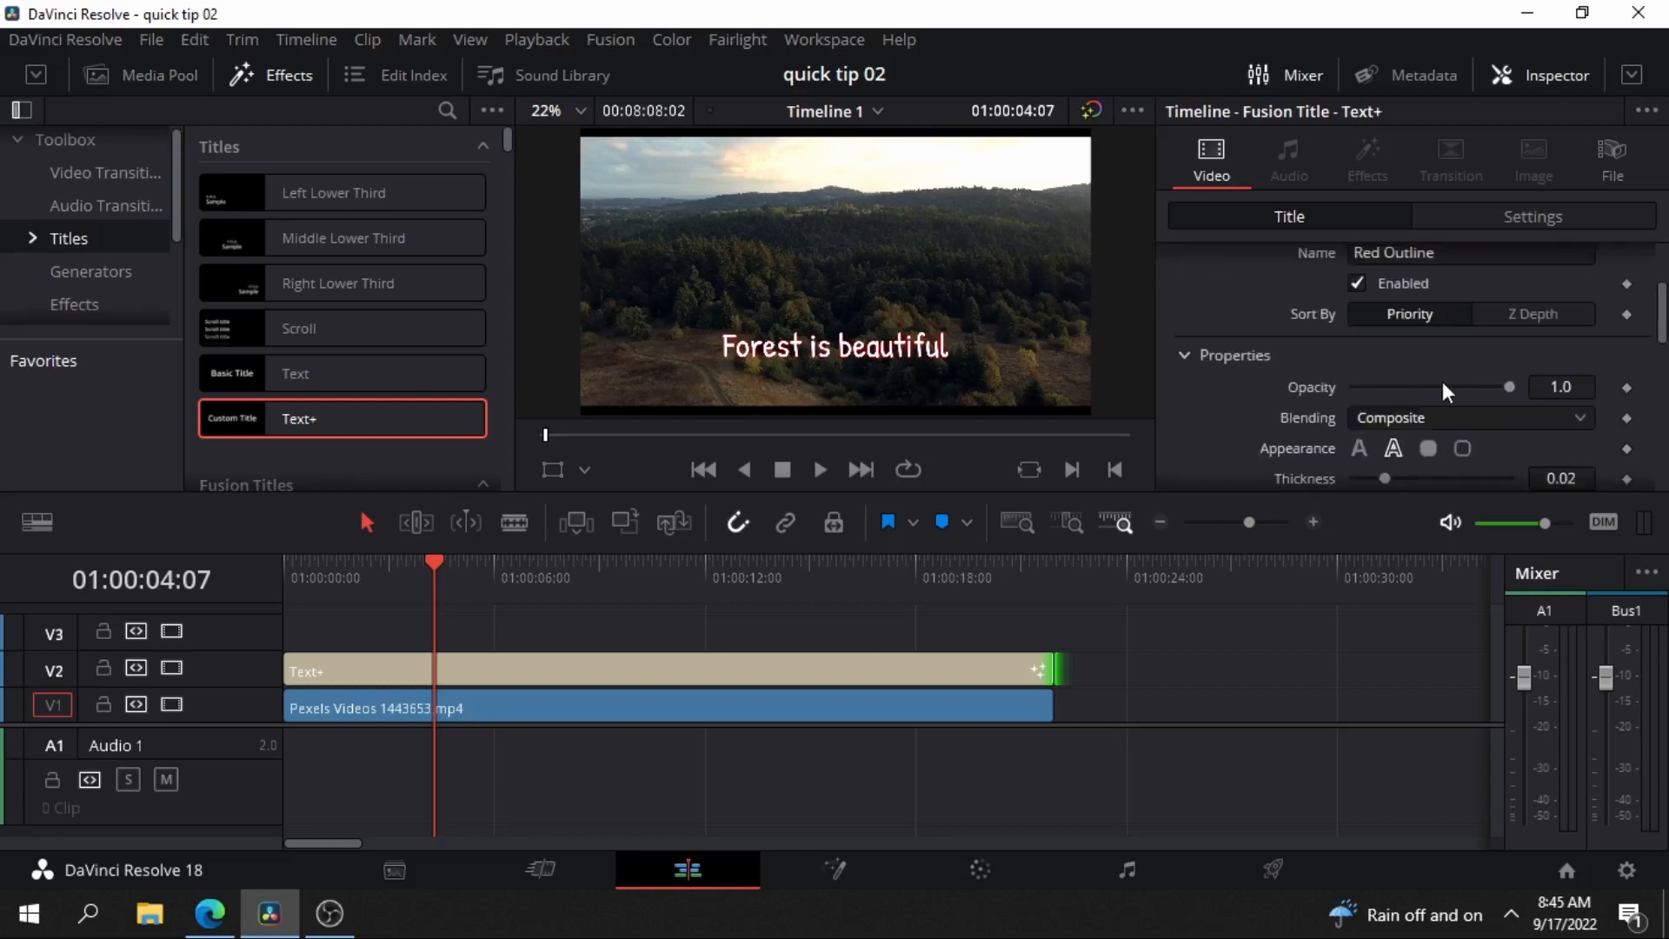
pyautogui.scroll(-1, 1327, 427)
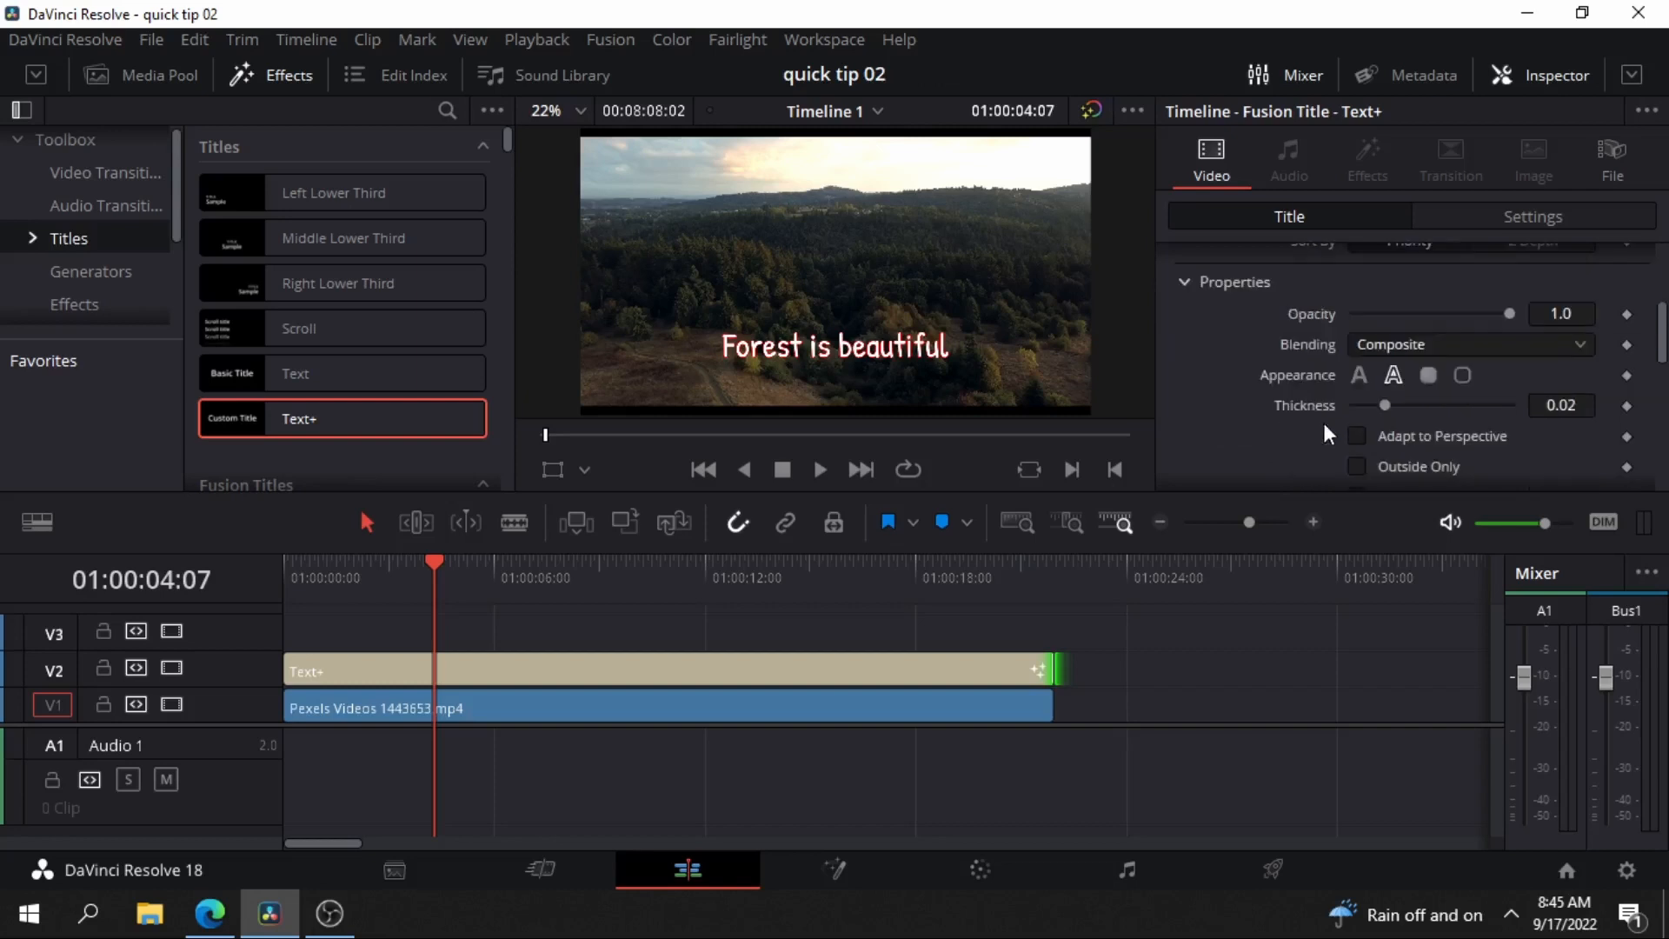
pyautogui.click(1429, 377)
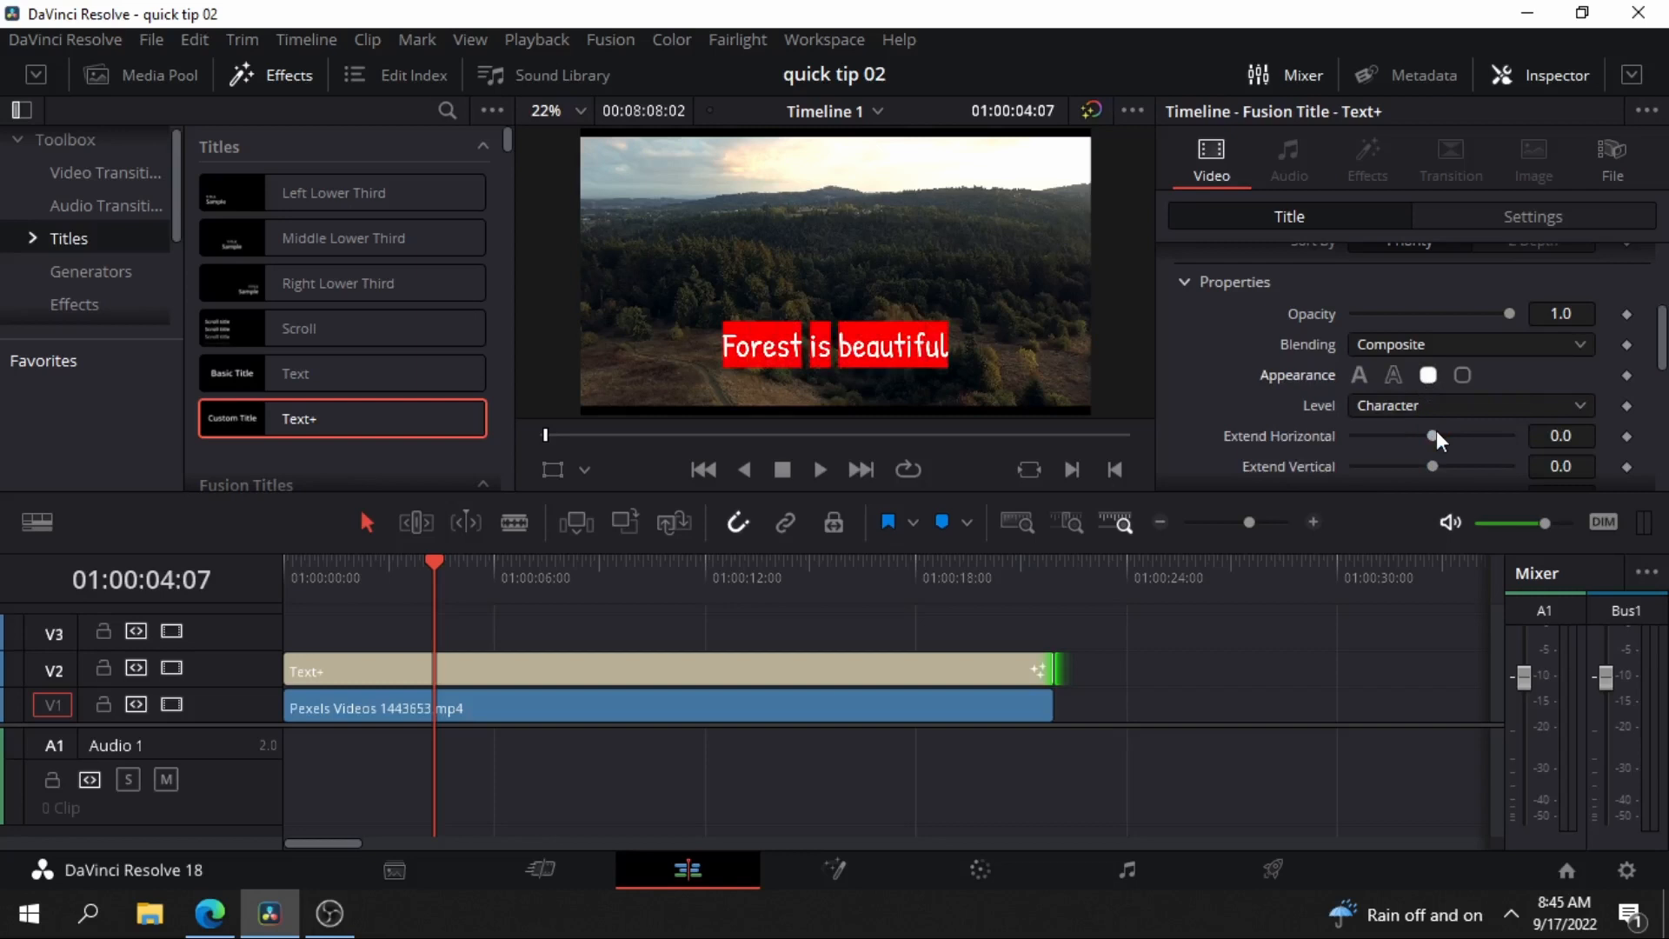
pyautogui.moveTo(1435, 436); pyautogui.dragTo(1540, 442)
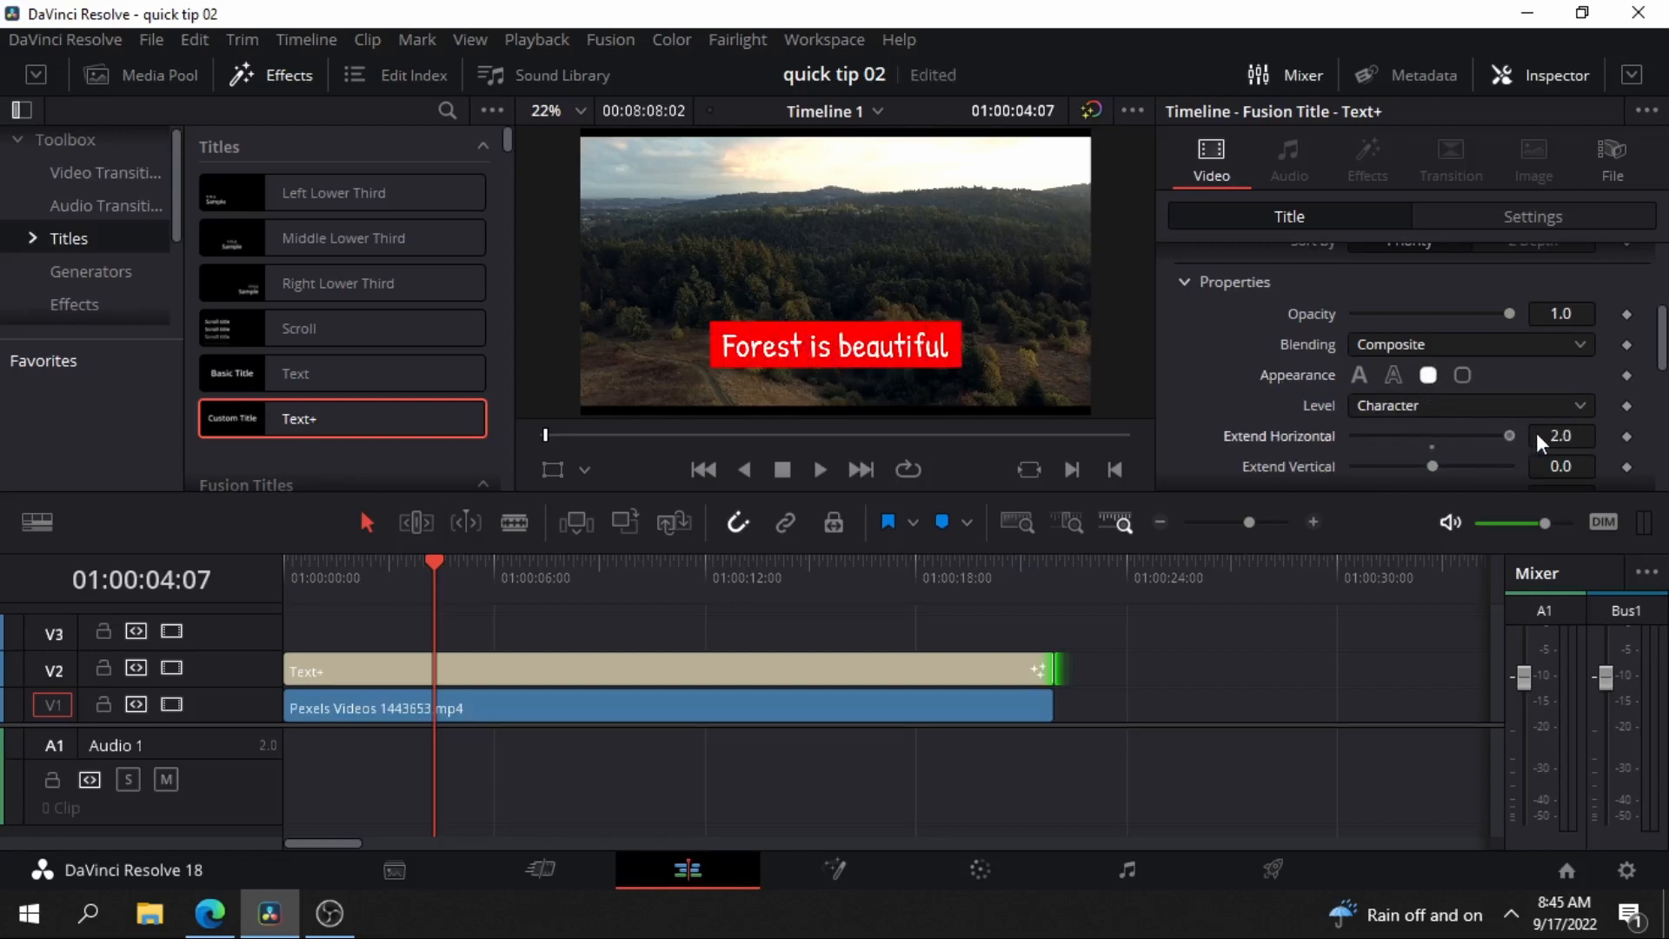
pyautogui.click(1465, 375)
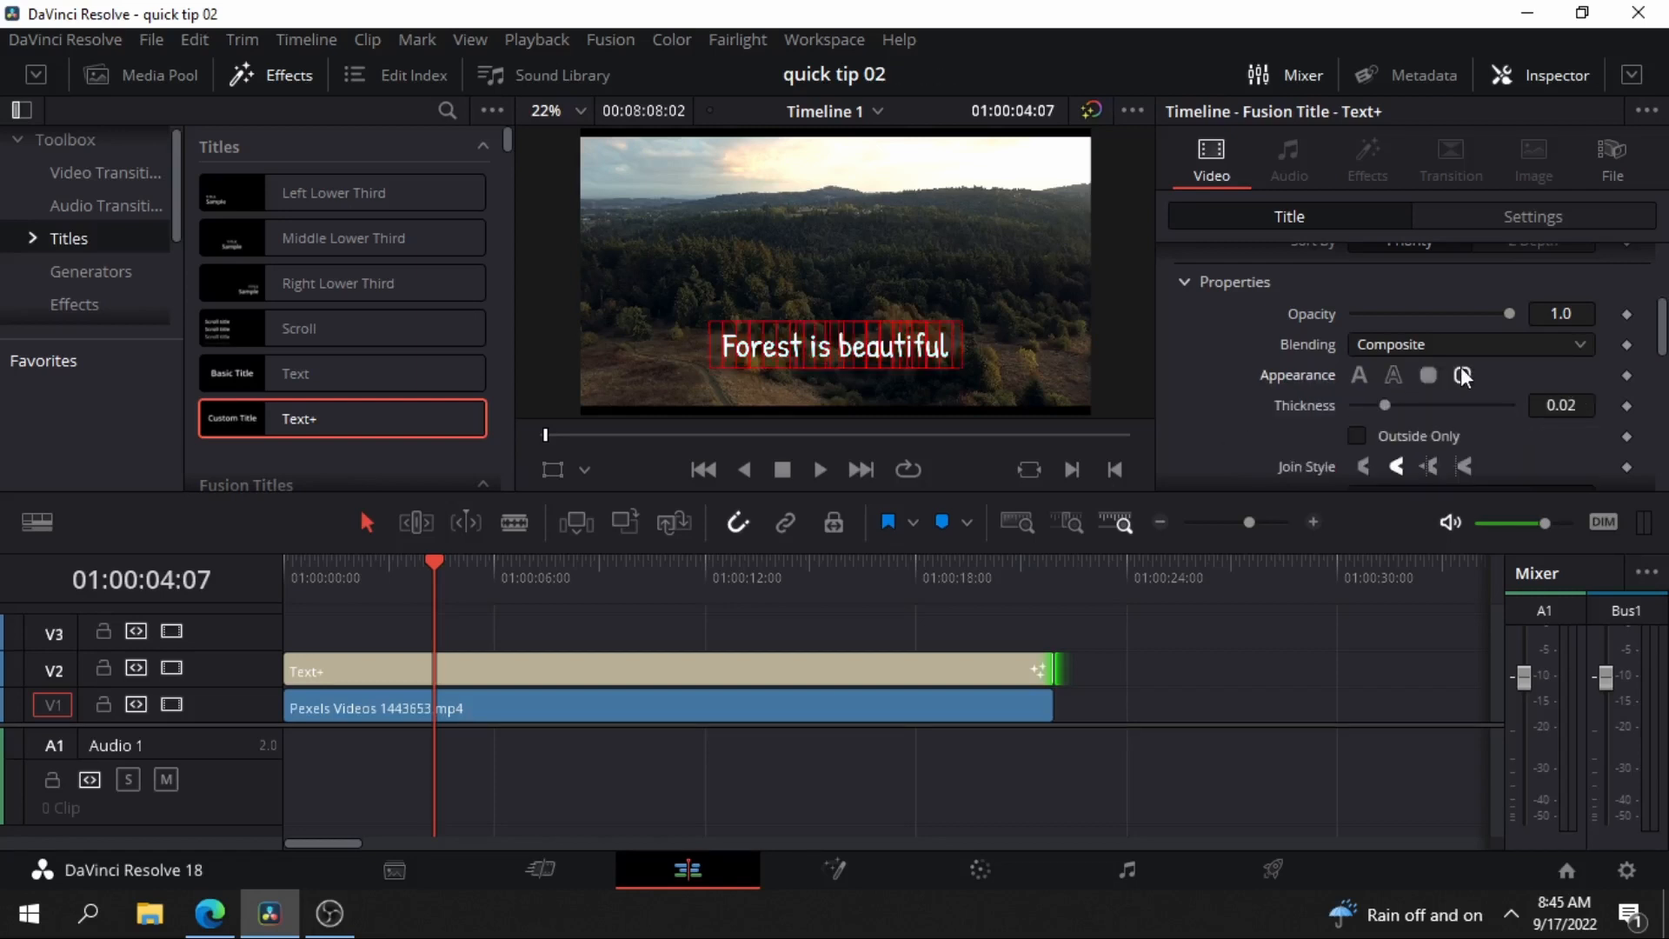
# Try the Dash, Dot and Dash Dot line styles on the red border and return it to Solid.
pyautogui.scroll(-2, 1452, 422)
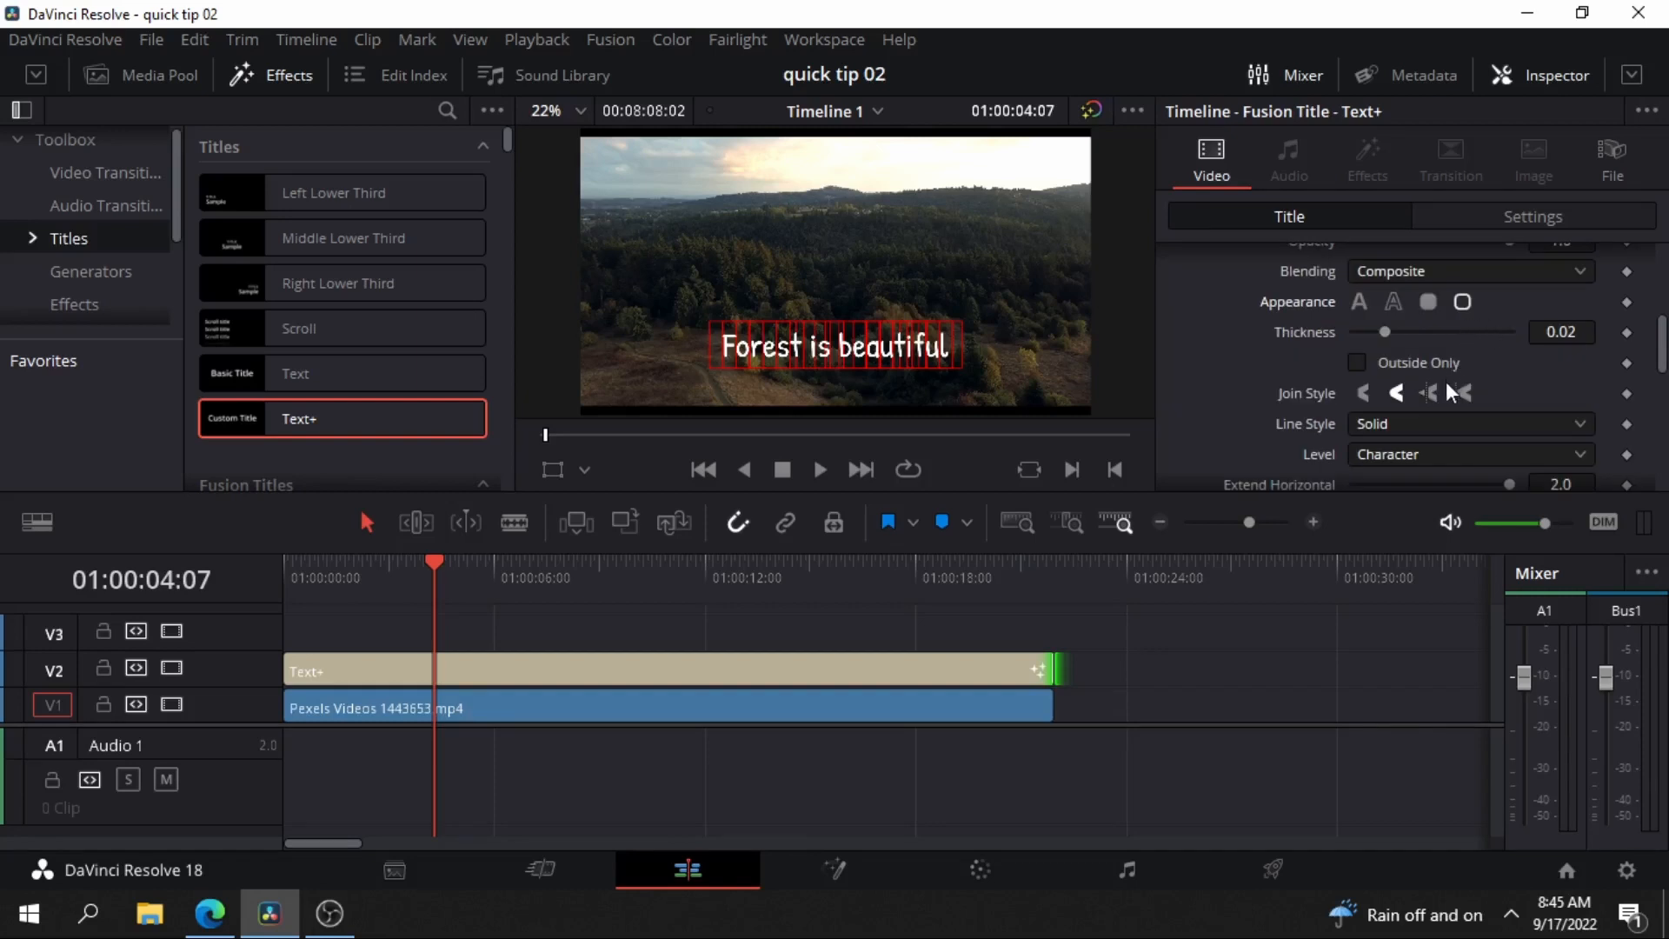
pyautogui.click(1420, 426)
pyautogui.click(1402, 477)
pyautogui.click(1409, 425)
pyautogui.click(1399, 509)
pyautogui.click(1440, 424)
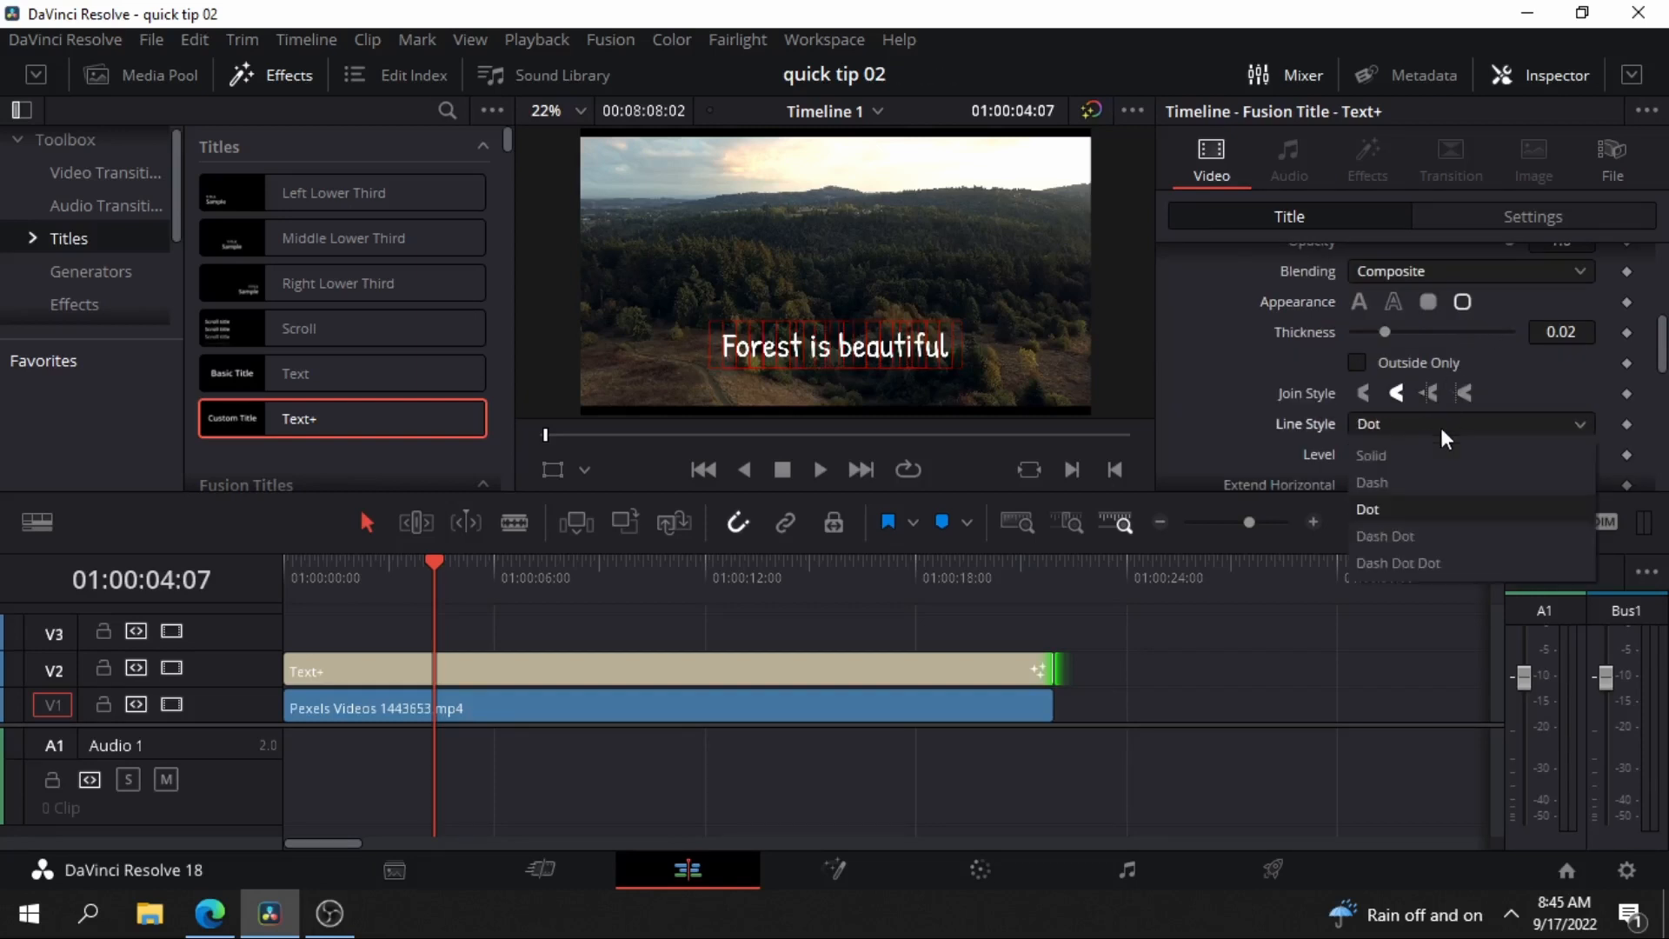
pyautogui.click(1407, 532)
pyautogui.click(1424, 430)
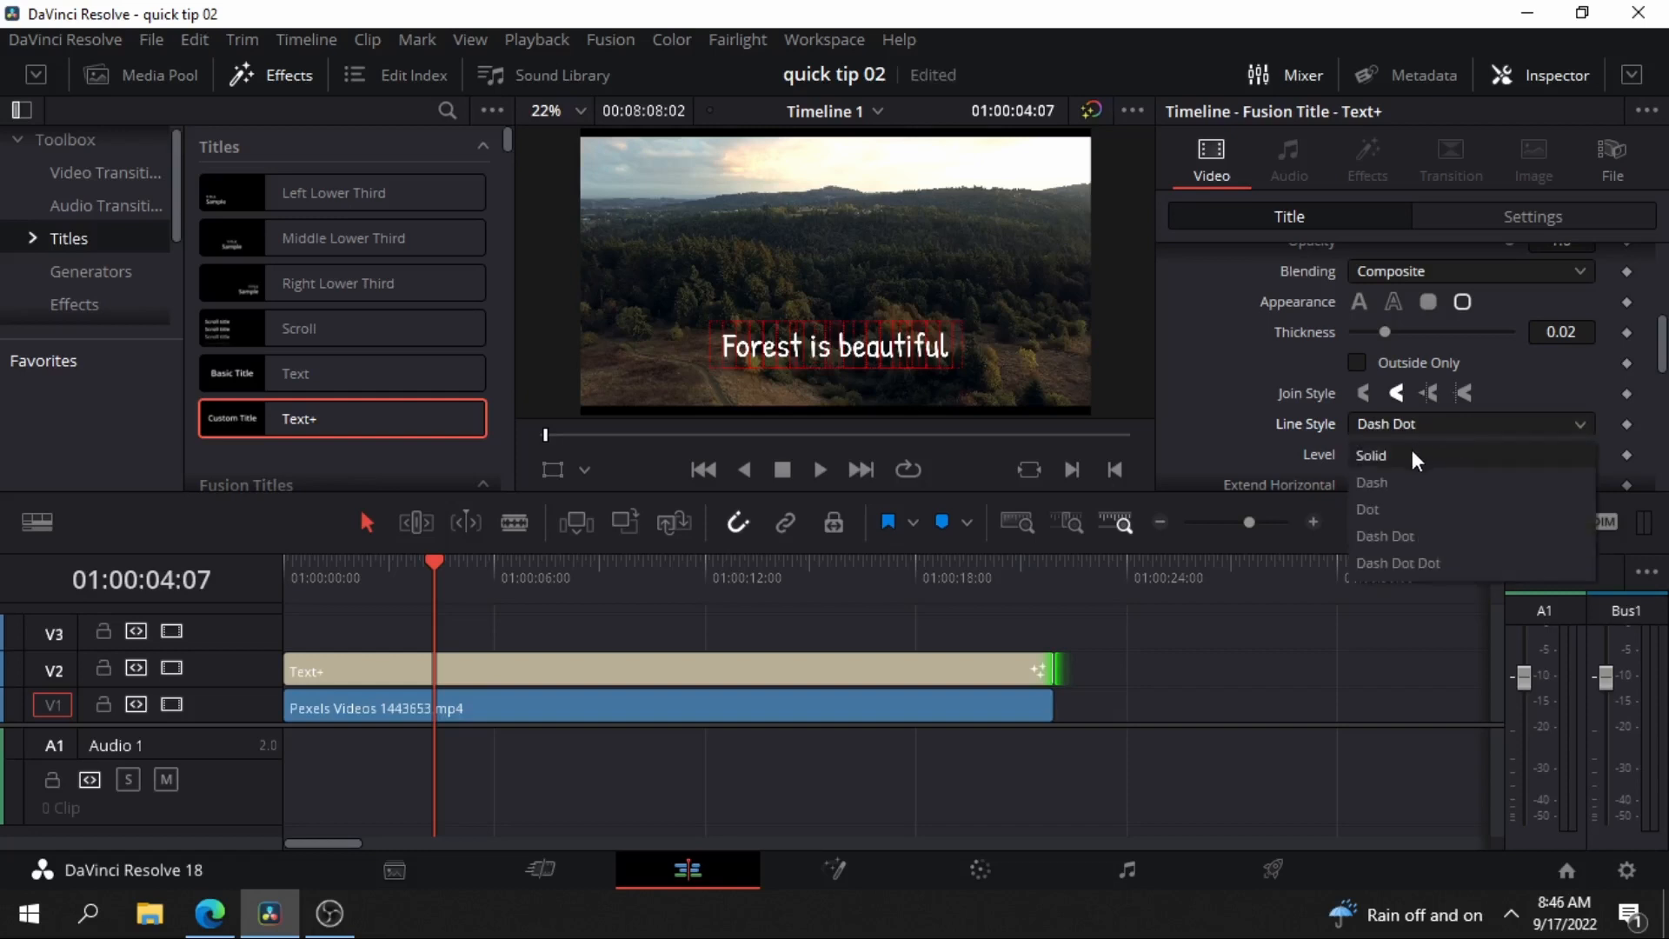
pyautogui.click(1412, 452)
# Set the red border's level to Text and reset its Extend Horizontal to 0.0.
pyautogui.click(1419, 450)
pyautogui.click(1377, 486)
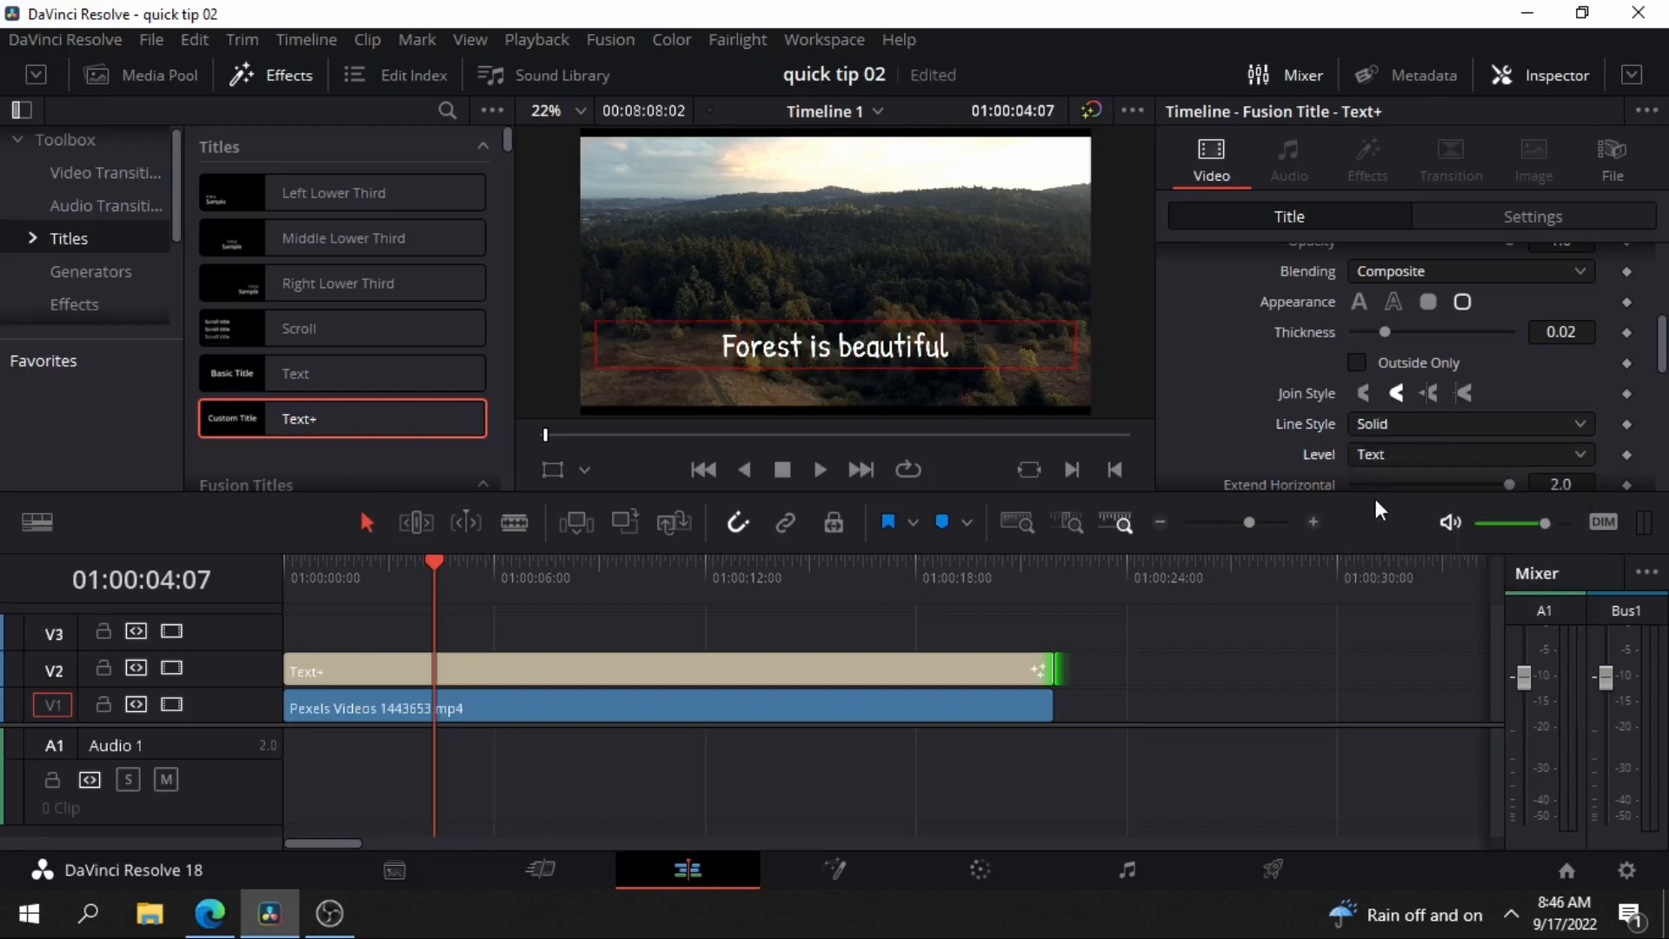
pyautogui.scroll(5, 1302, 431)
pyautogui.scroll(-6, 1413, 389)
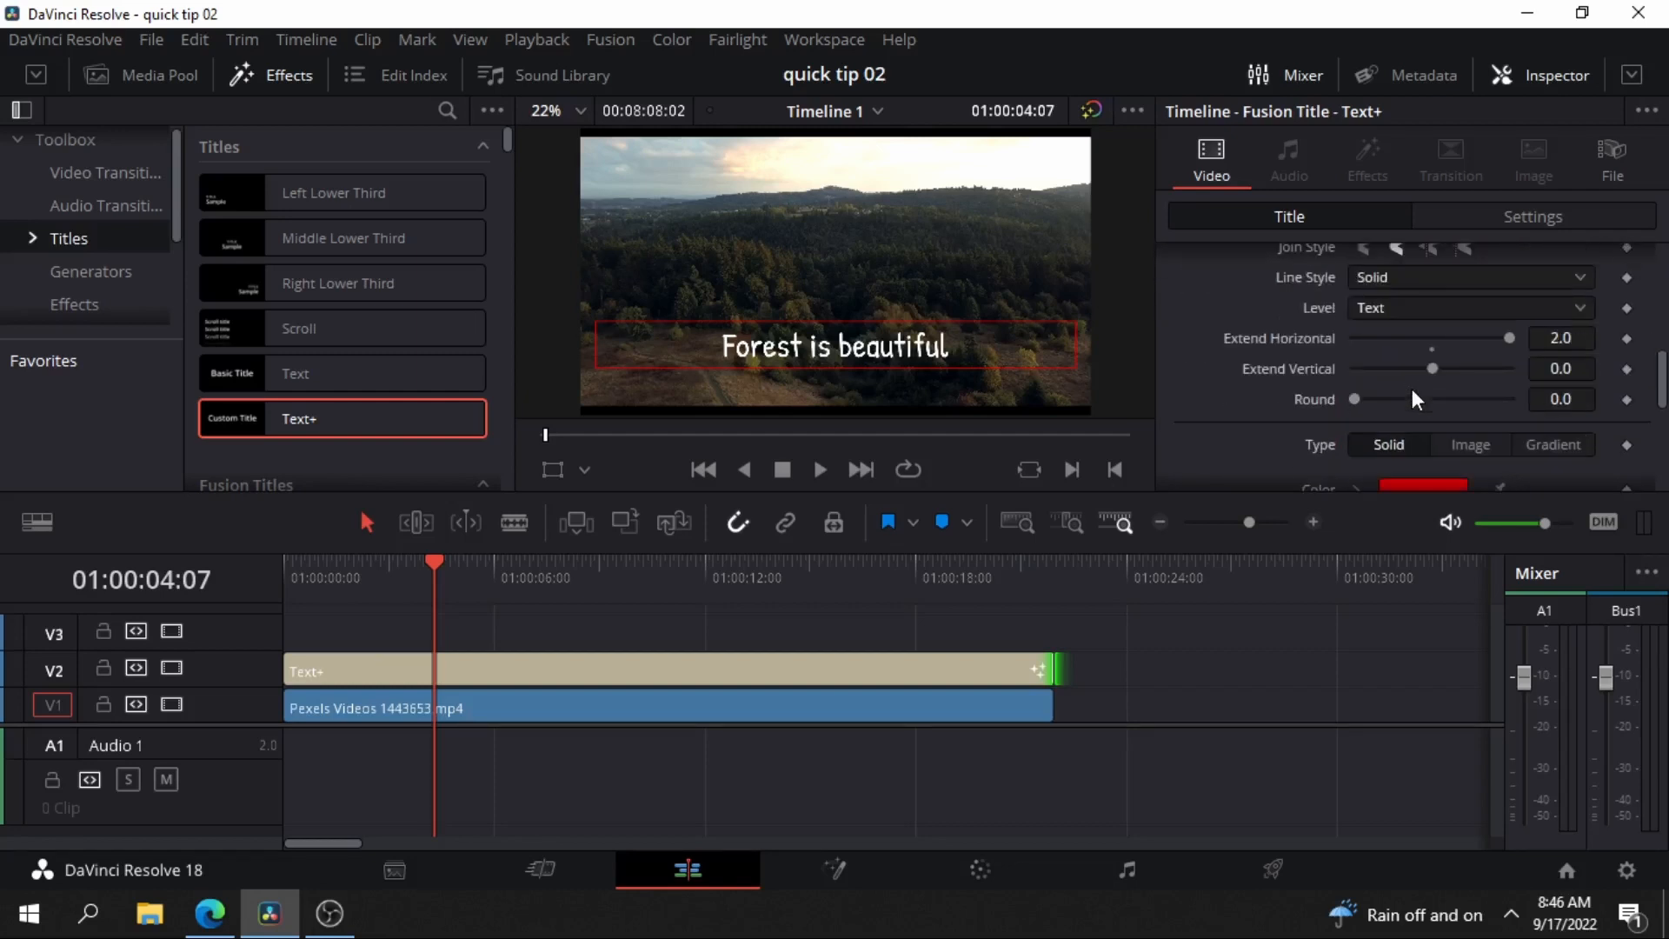
pyautogui.scroll(-2, 1413, 389)
pyautogui.scroll(1, 1412, 388)
pyautogui.scroll(2, 1411, 392)
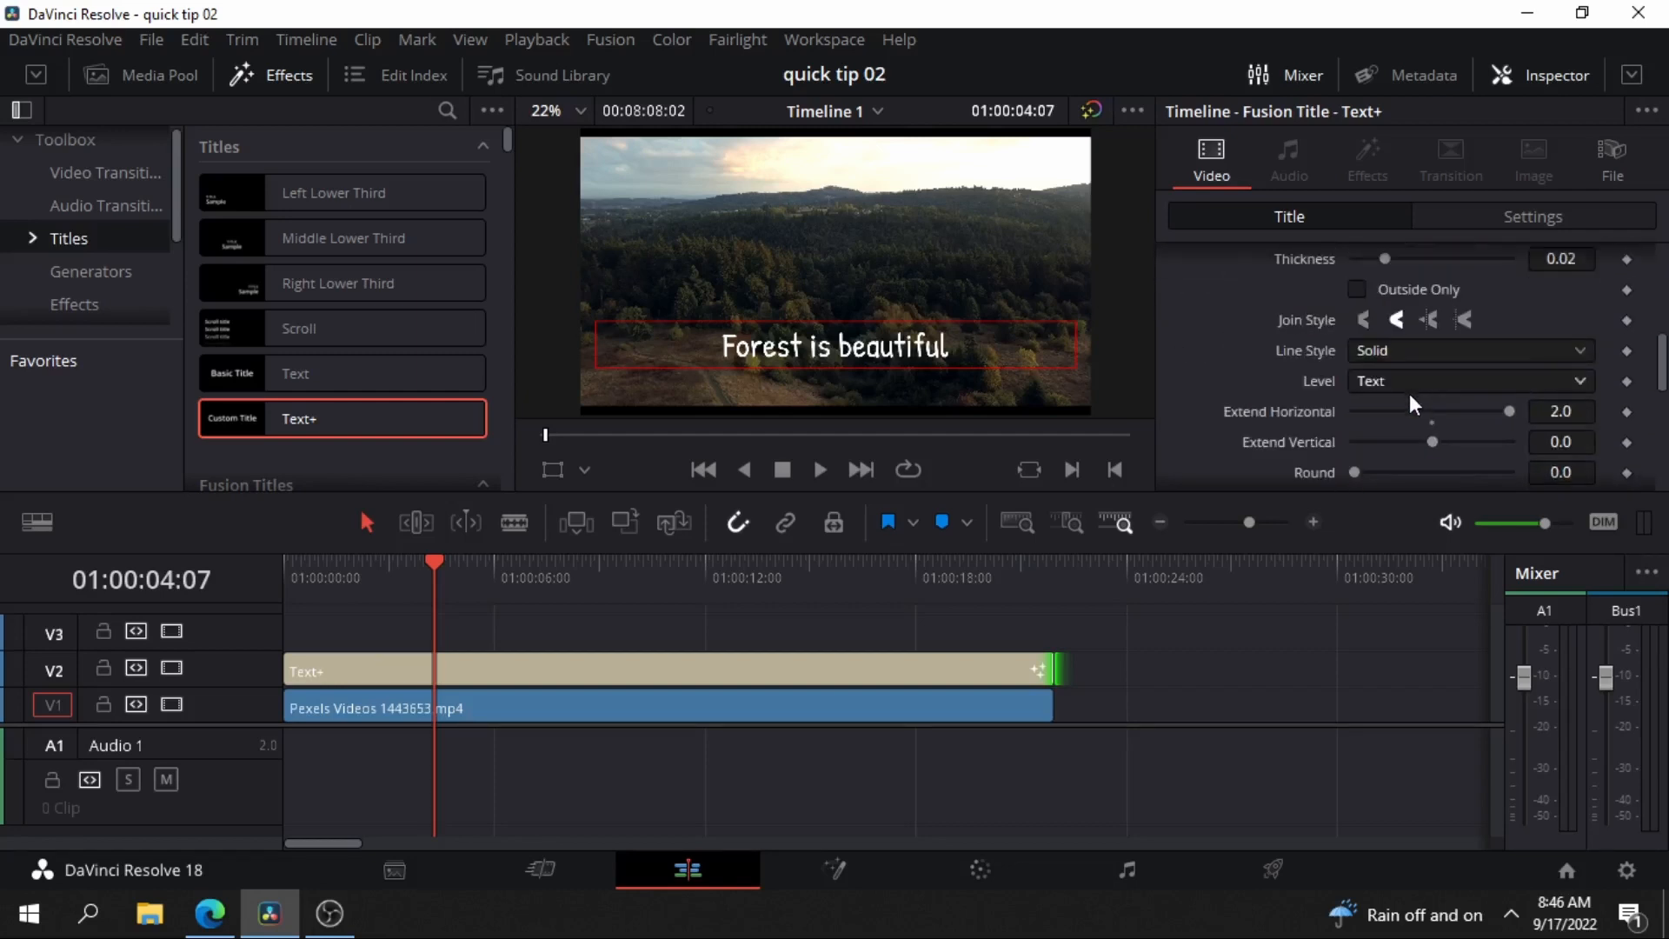
pyautogui.scroll(-2, 1426, 380)
pyautogui.scroll(2, 1452, 395)
pyautogui.moveTo(1505, 411); pyautogui.dragTo(1434, 420)
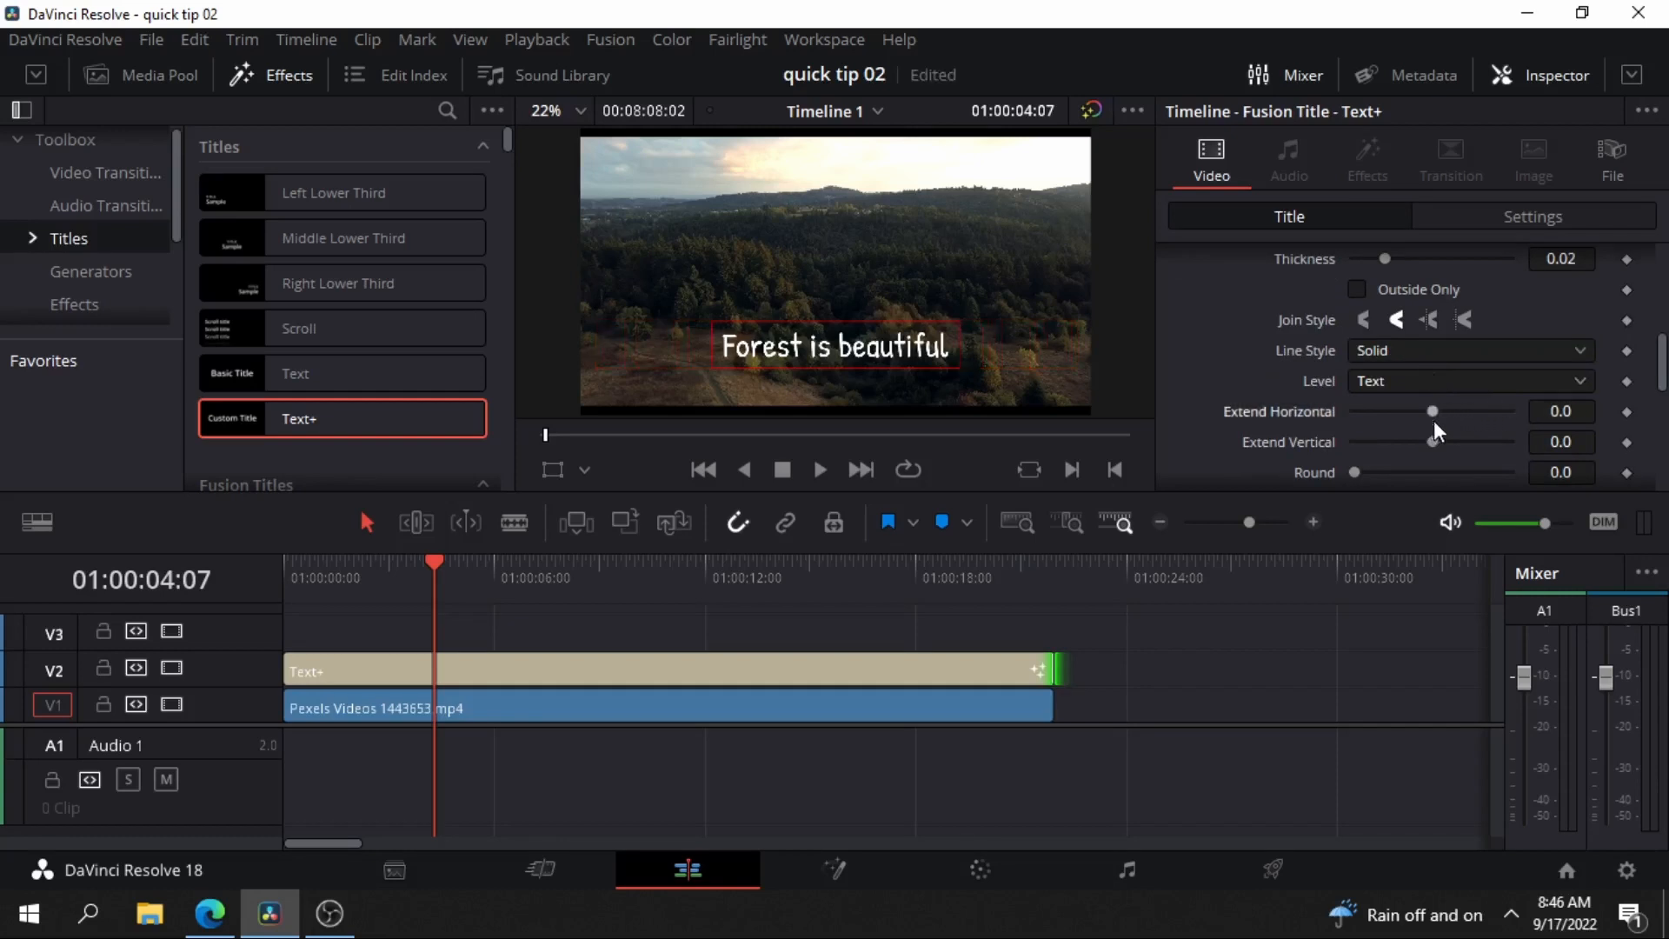
# Increase the thickness of the red border around the title to 0.037.
pyautogui.scroll(2, 1410, 408)
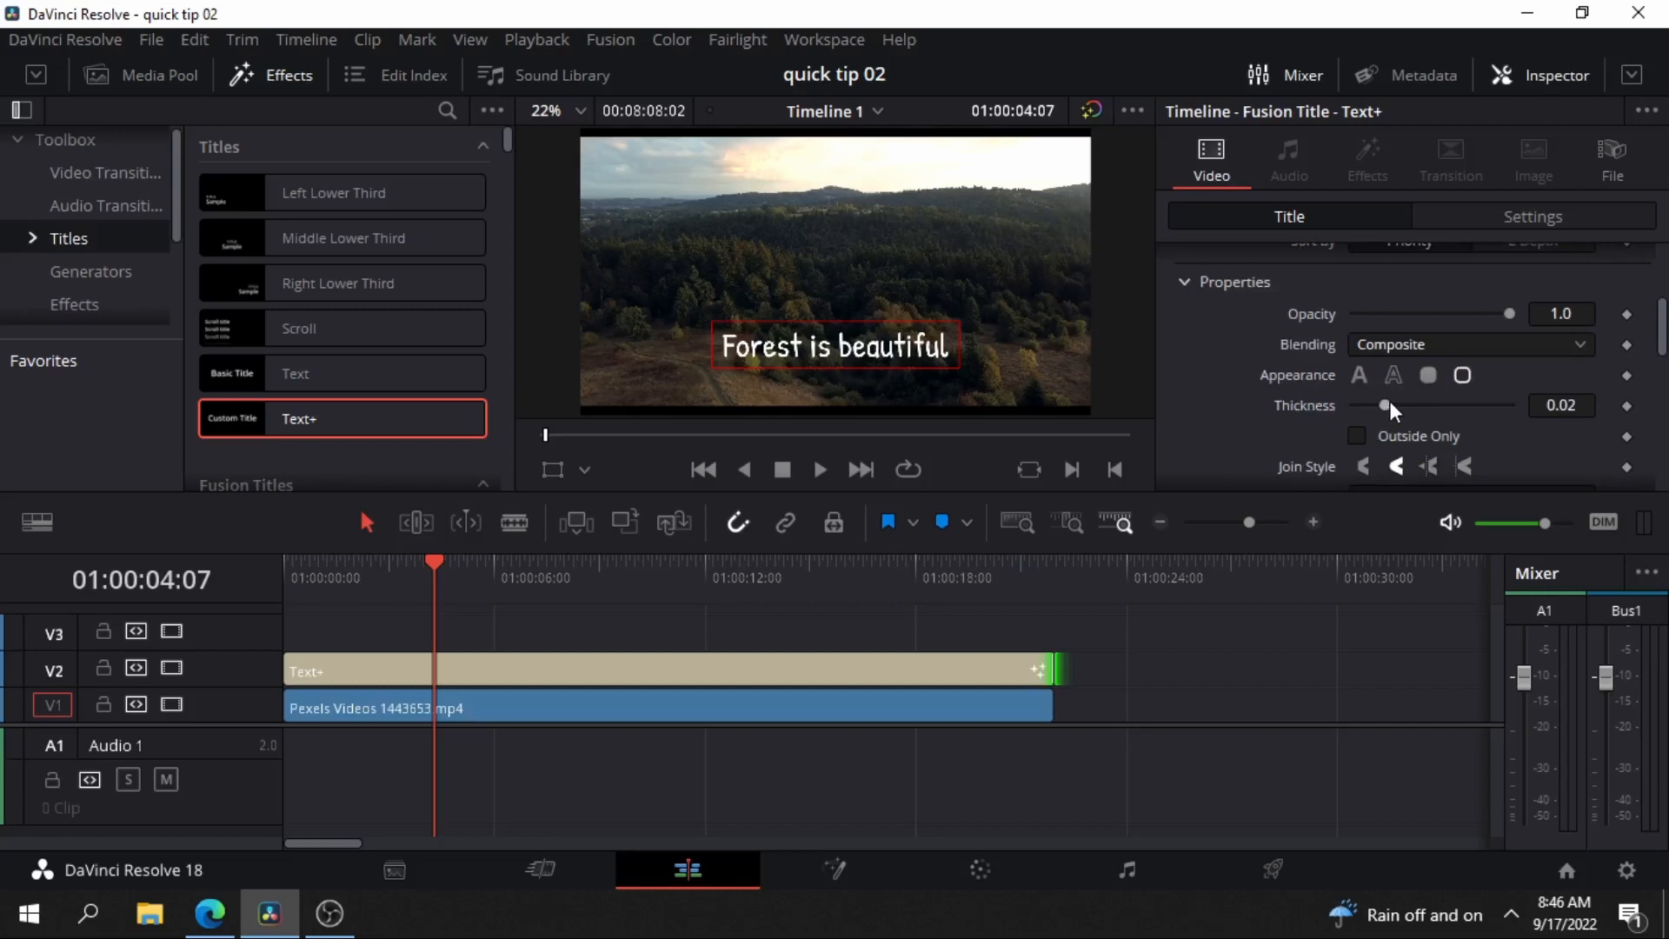
pyautogui.moveTo(1390, 404); pyautogui.dragTo(1416, 408)
pyautogui.scroll(1, 1435, 403)
# Change the title border's color to yellow-green with red 0.741176 and green 1.0.
pyautogui.scroll(-6, 1436, 402)
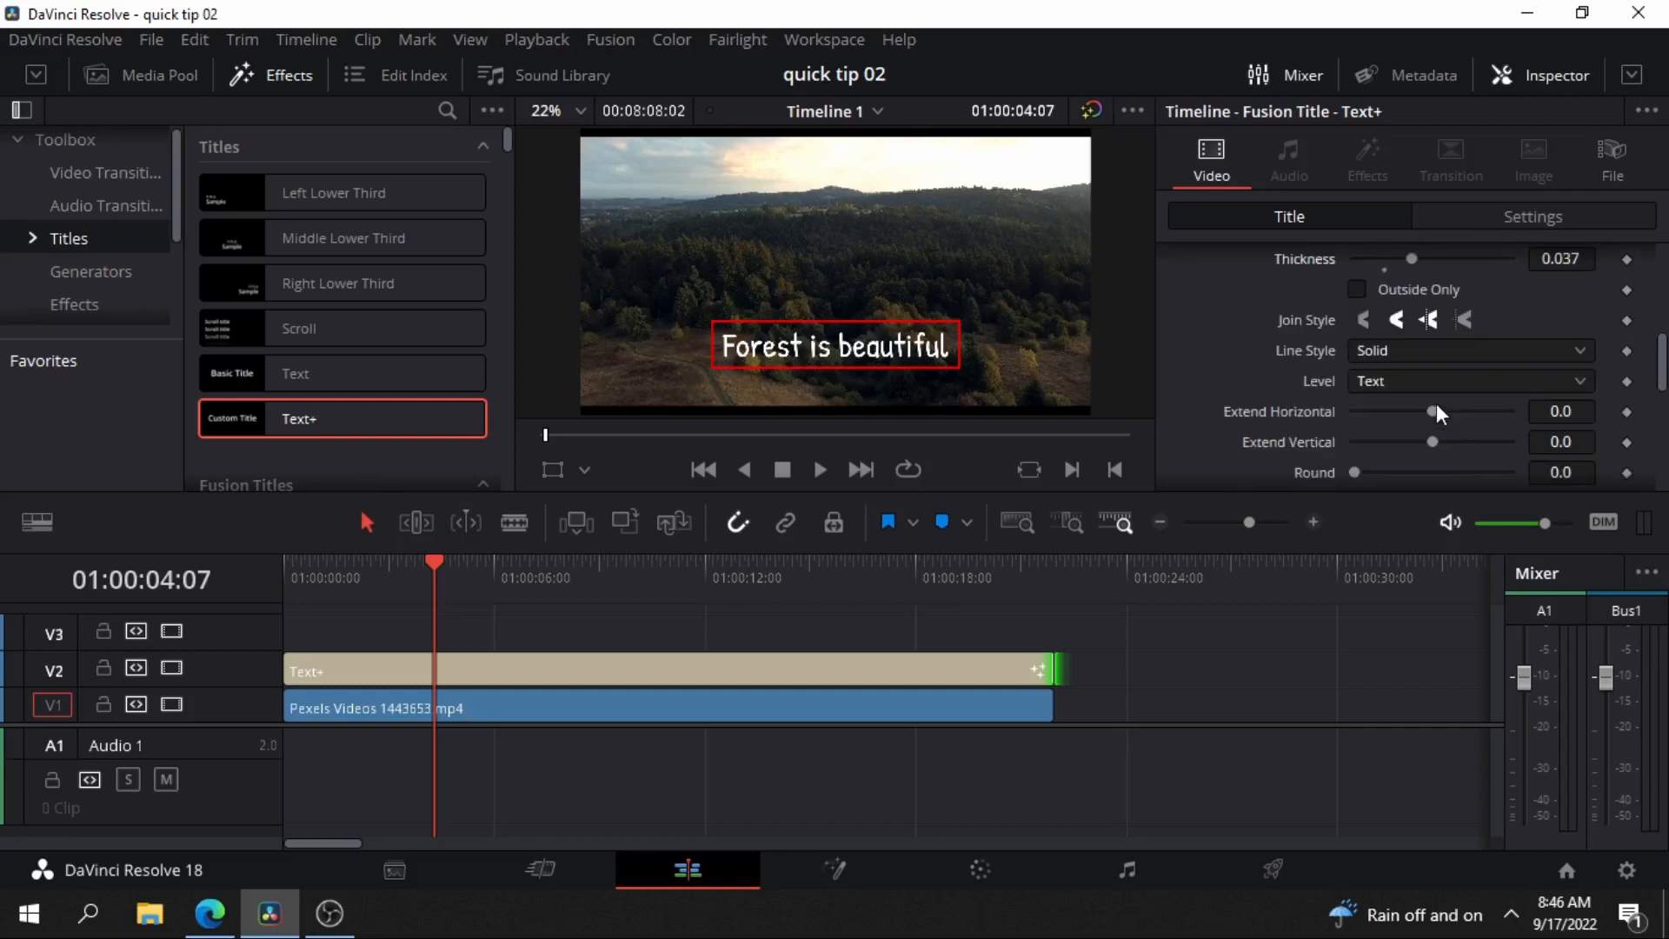
pyautogui.click(1424, 419)
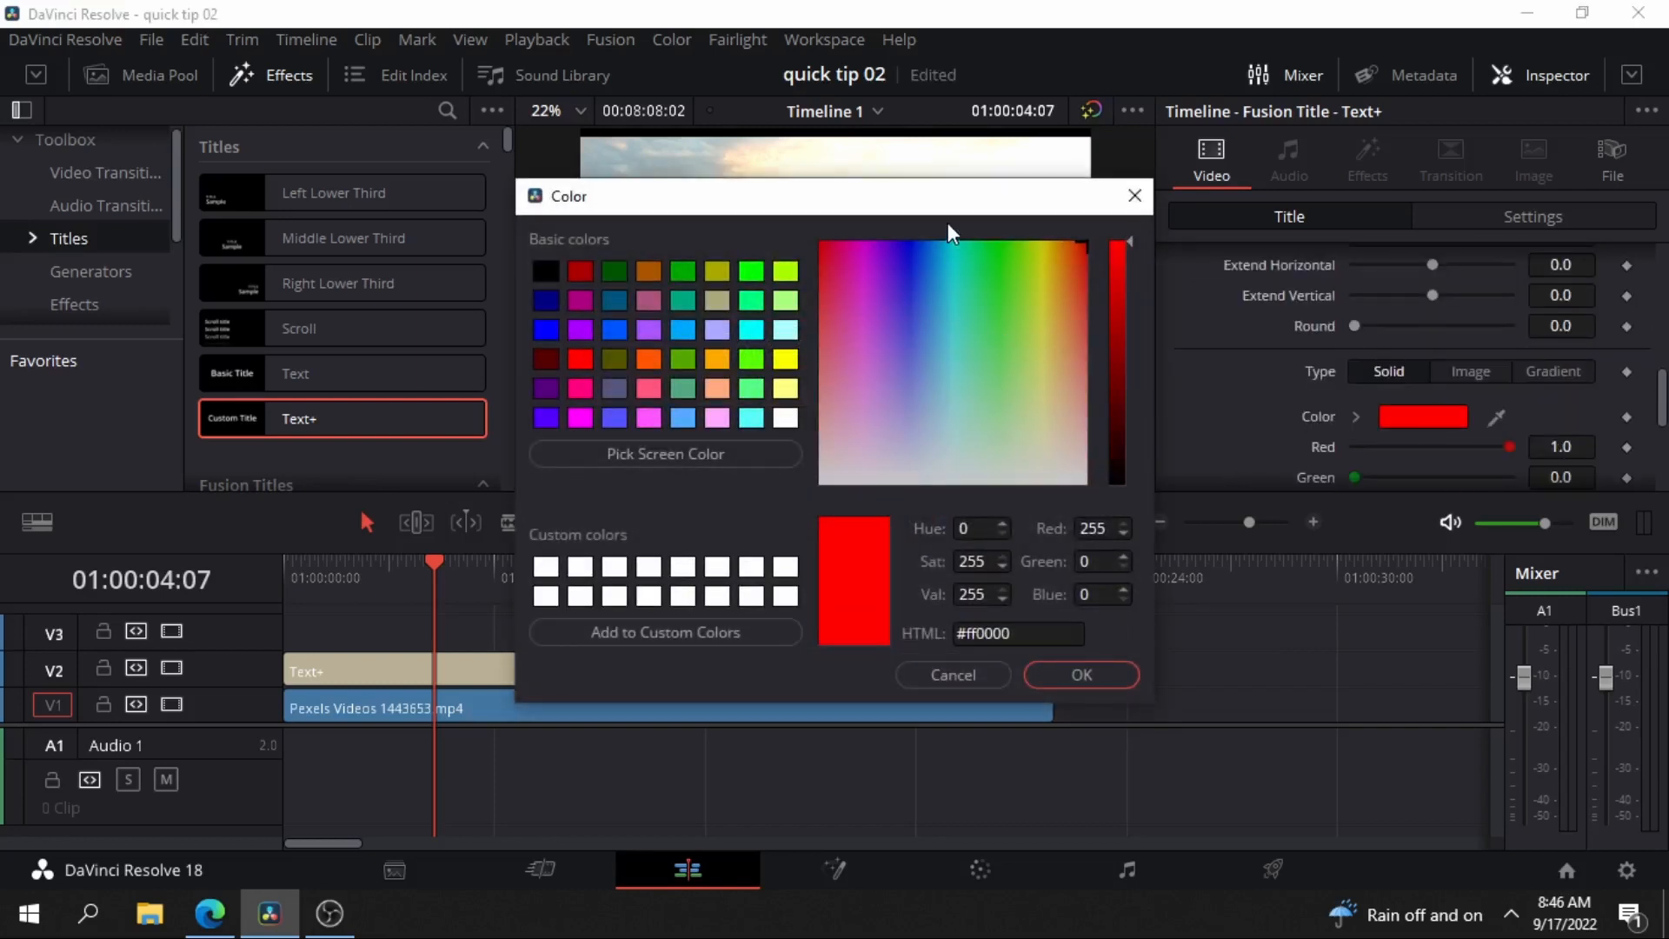
pyautogui.moveTo(949, 223); pyautogui.dragTo(1369, 318)
pyautogui.moveTo(1387, 453); pyautogui.dragTo(1431, 395)
pyautogui.click(1486, 784)
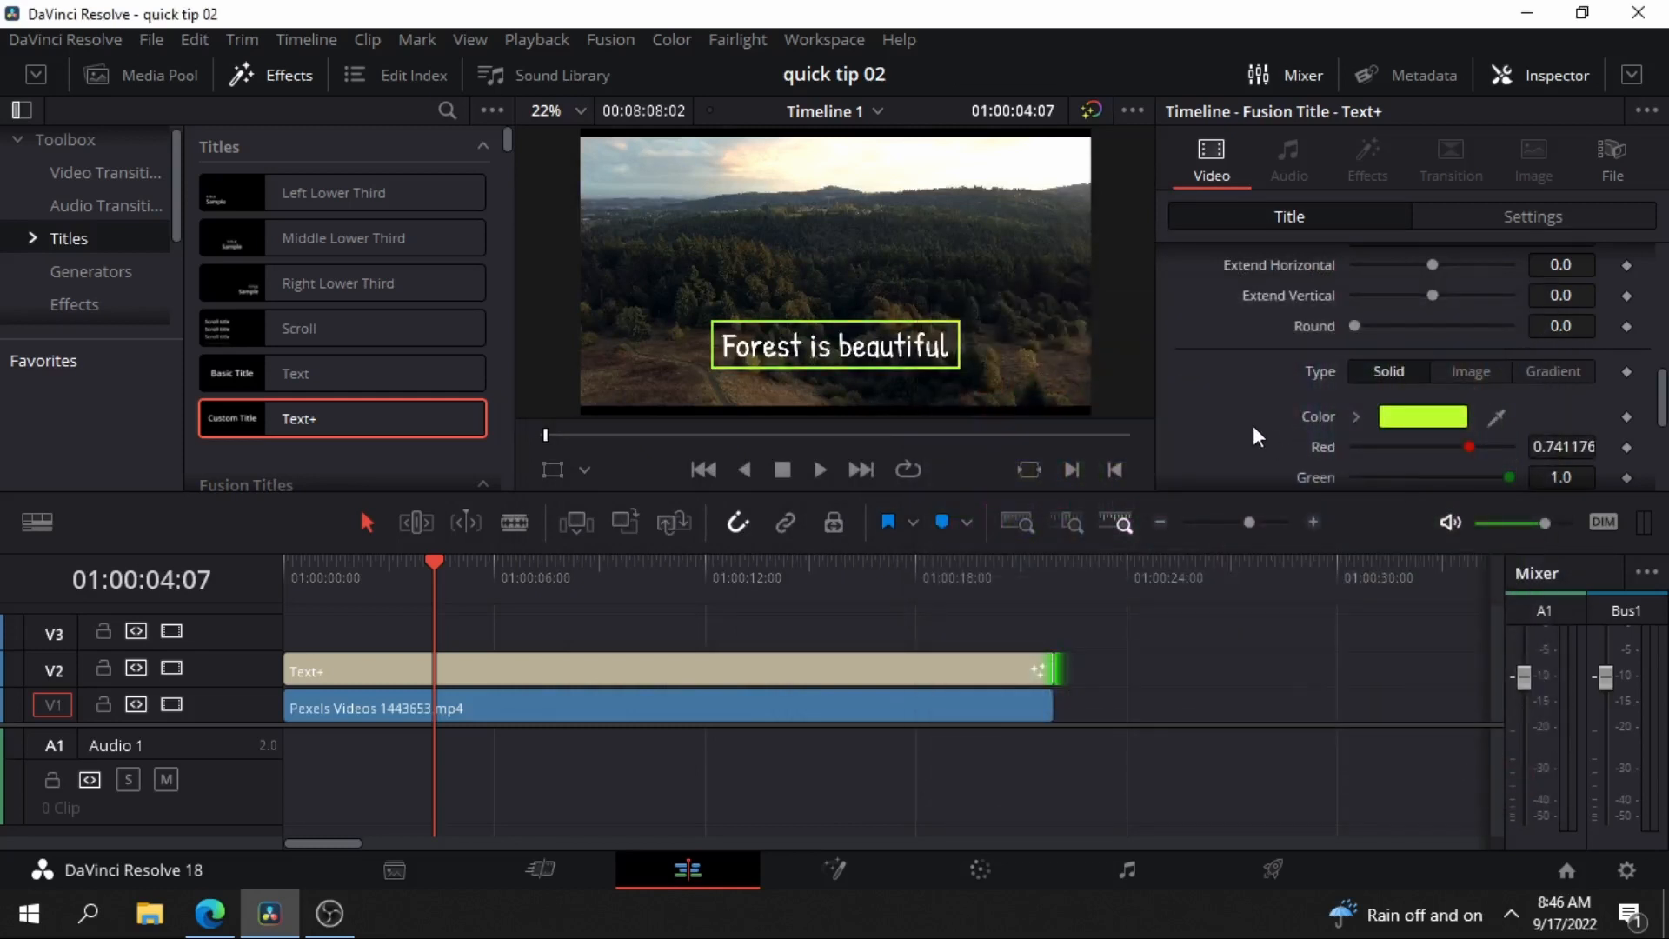
# Round the corners of the title's border by setting Round to 0.11.
pyautogui.scroll(3, 1413, 381)
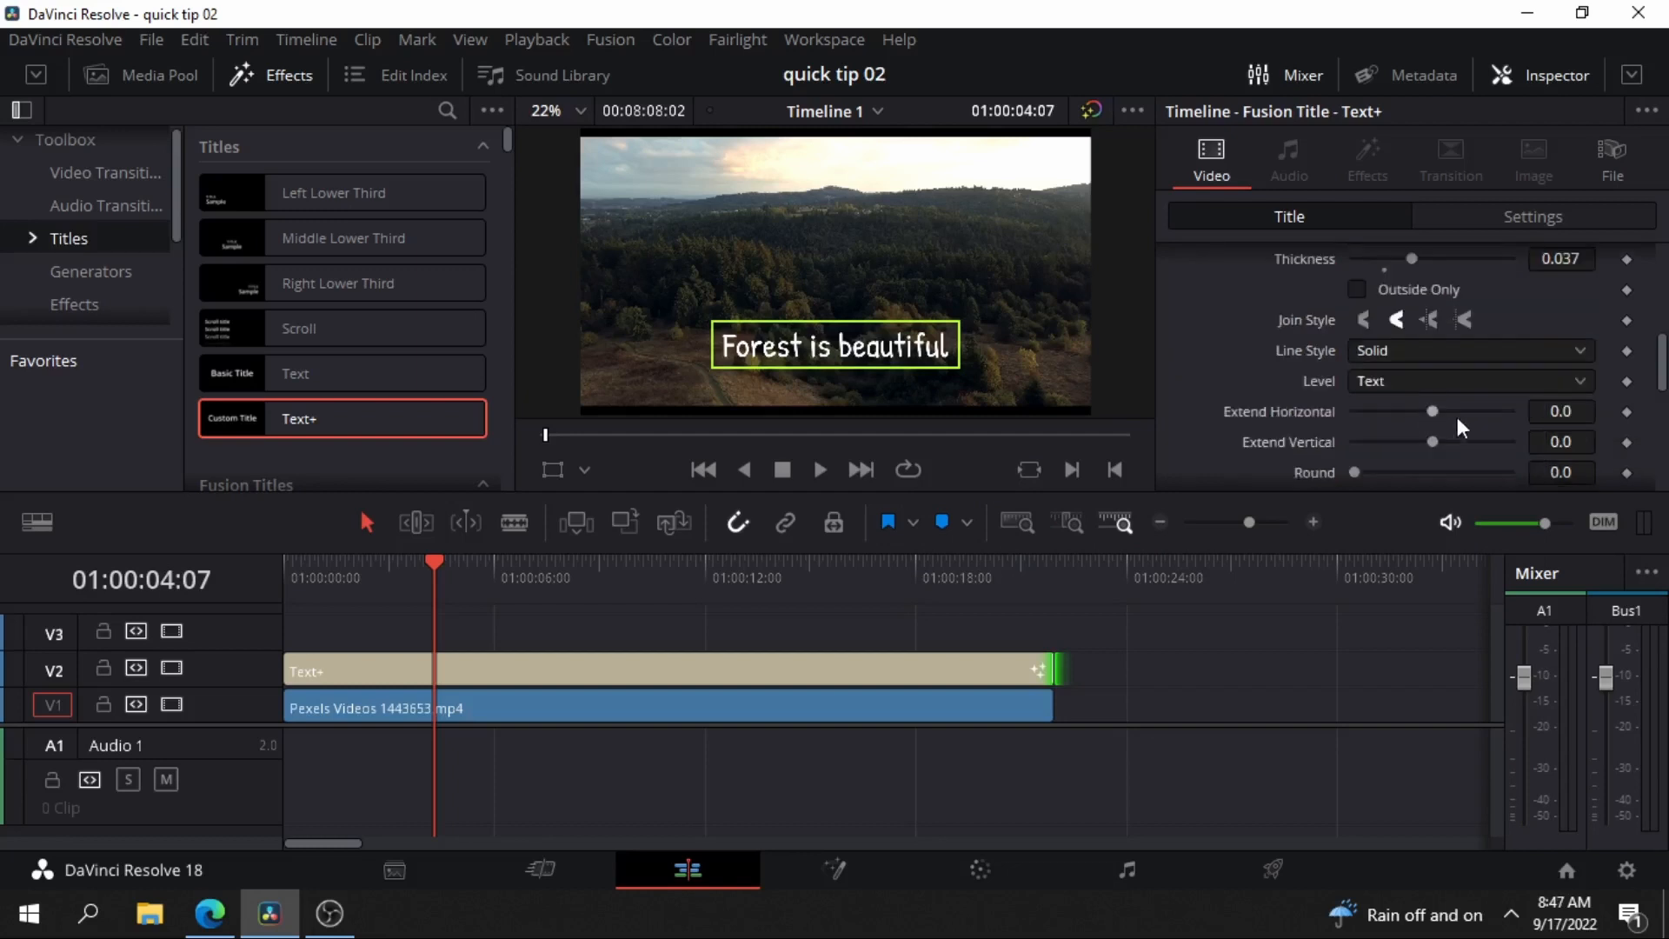
pyautogui.scroll(-2, 1418, 415)
pyautogui.moveTo(1352, 398); pyautogui.dragTo(1370, 398)
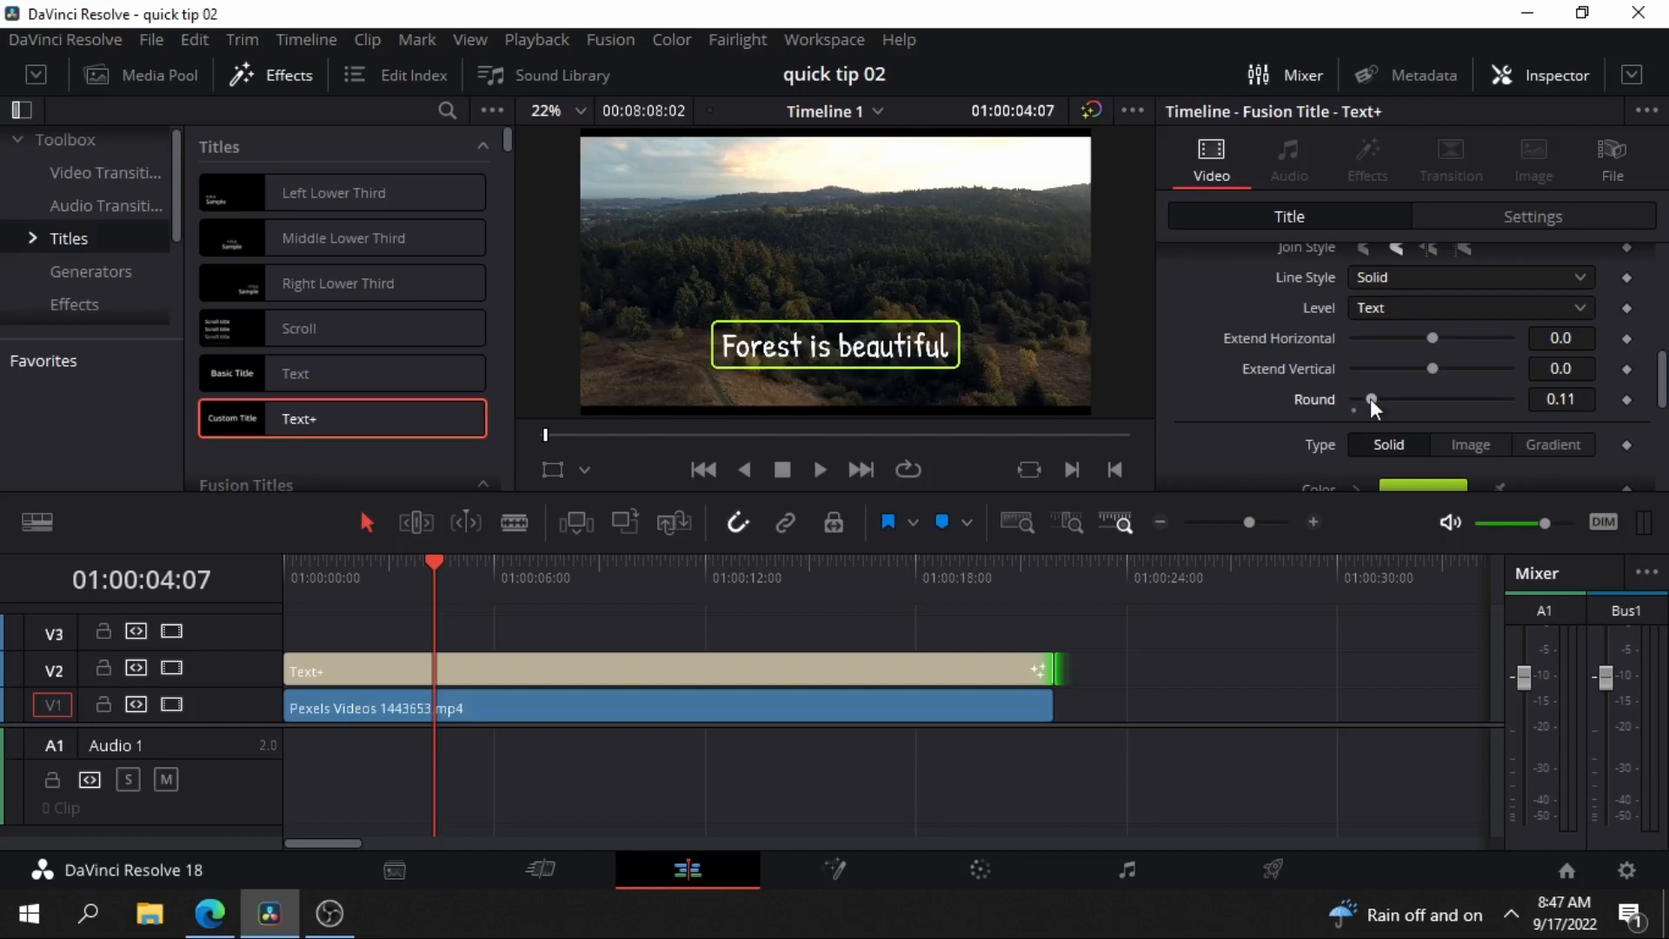
# Change the title text's fill in shading element 1 to light blue #c5eeff.
pyautogui.scroll(5, 1427, 398)
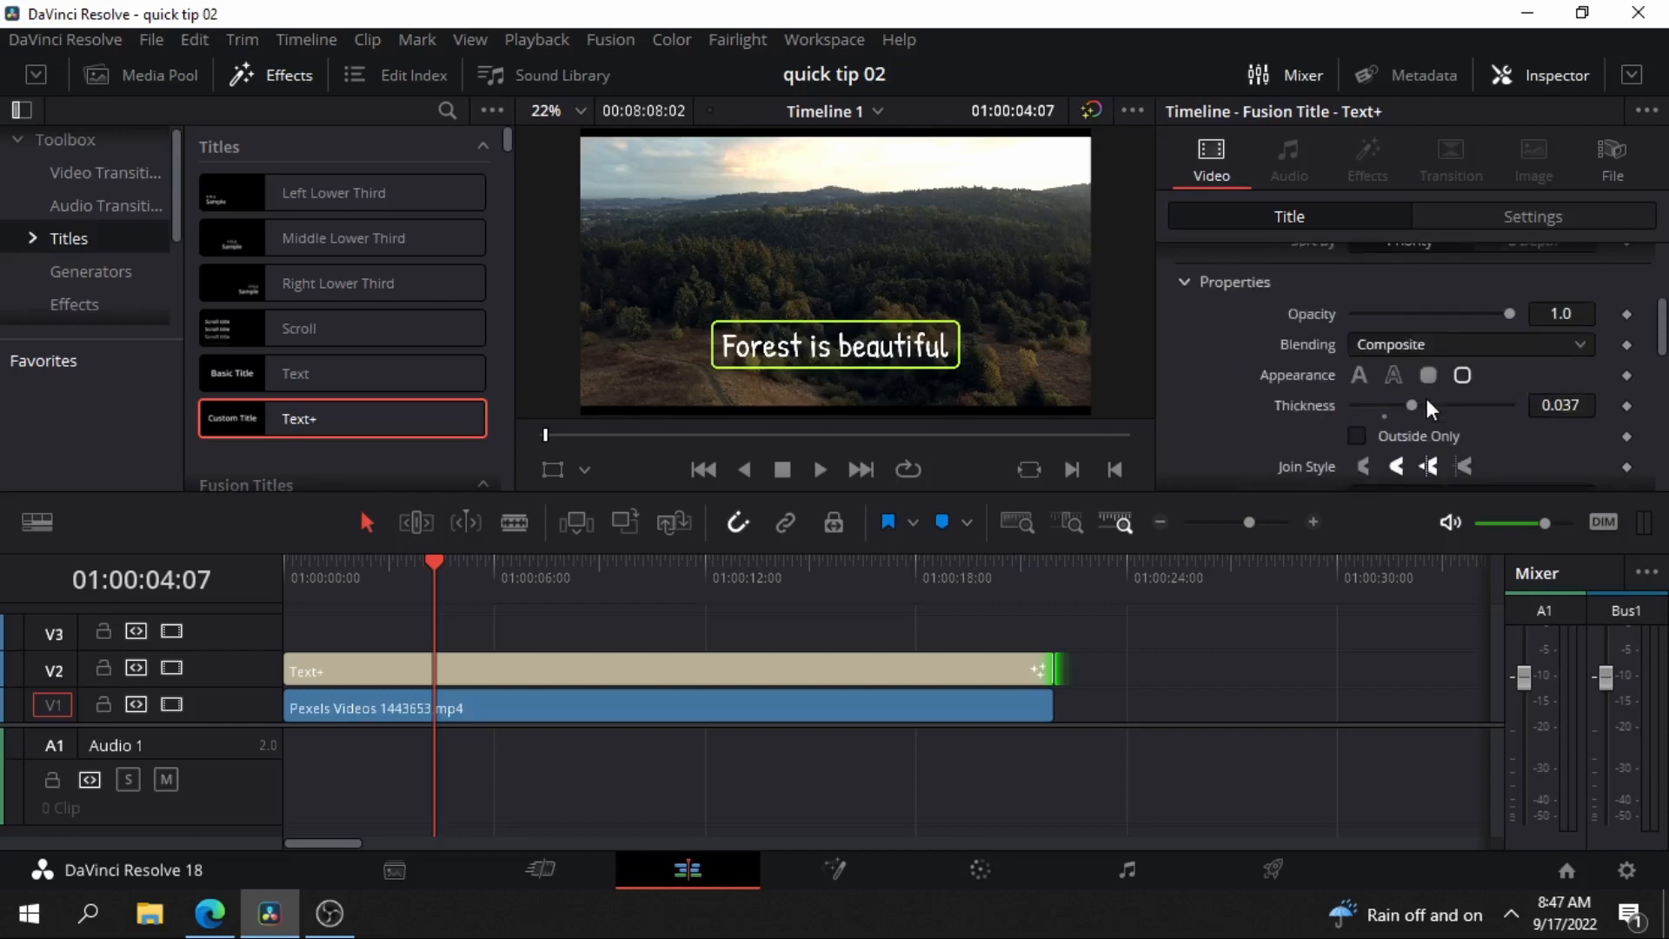
pyautogui.click(1367, 372)
pyautogui.scroll(-2, 1405, 378)
pyautogui.scroll(-3, 1405, 377)
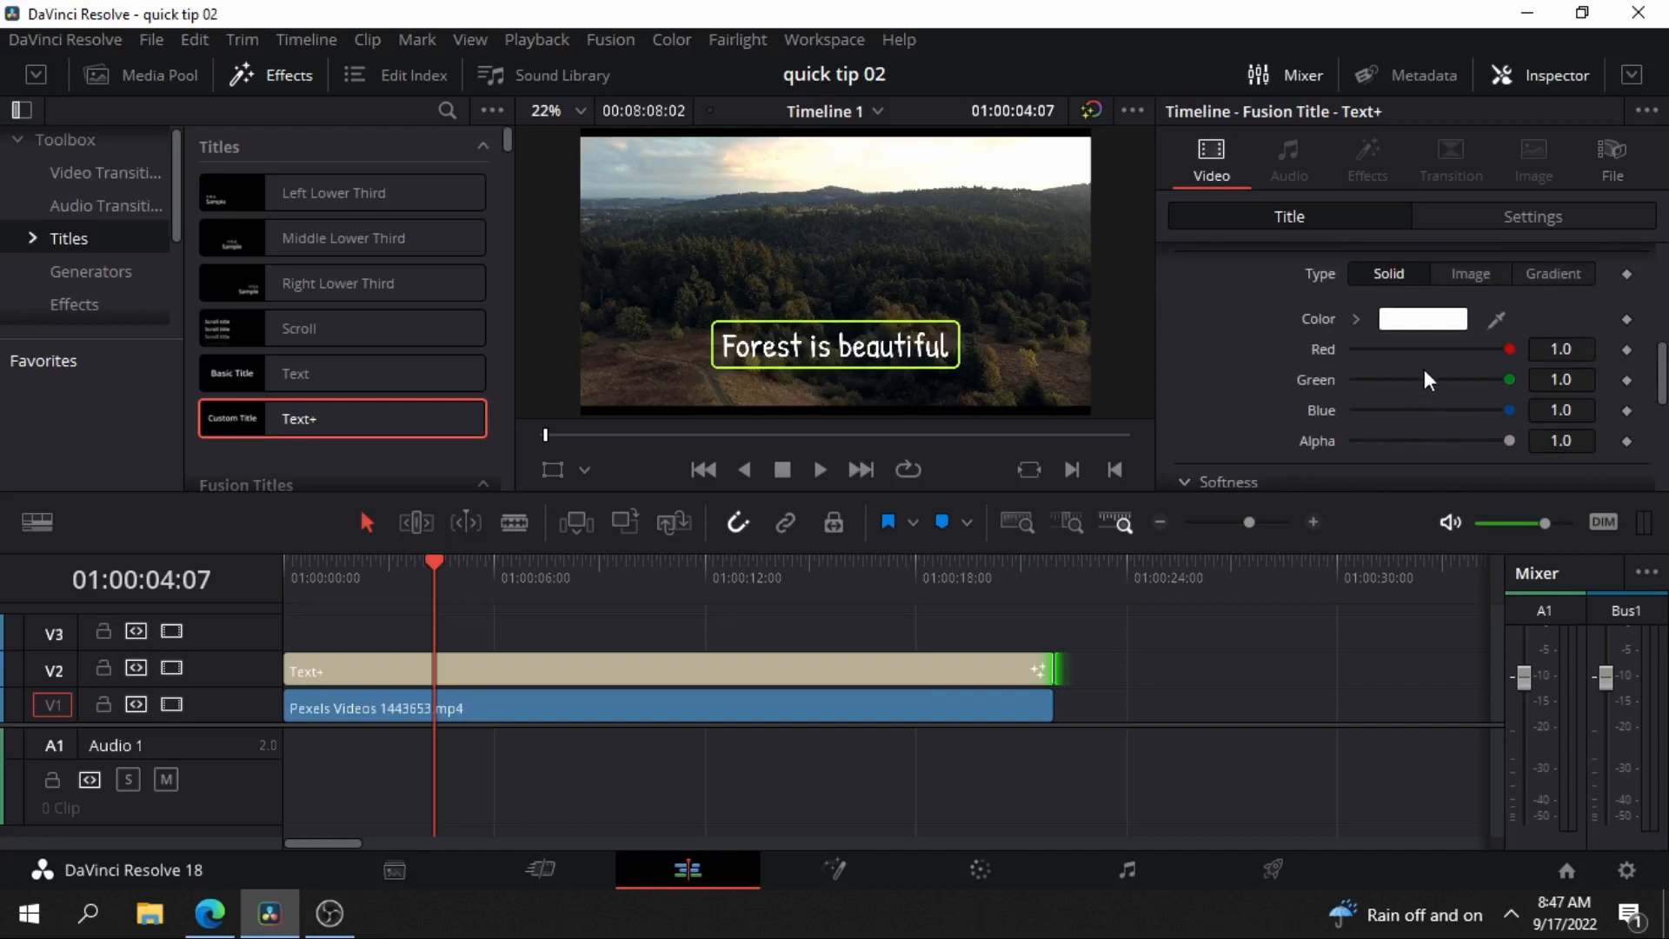
pyautogui.click(1430, 319)
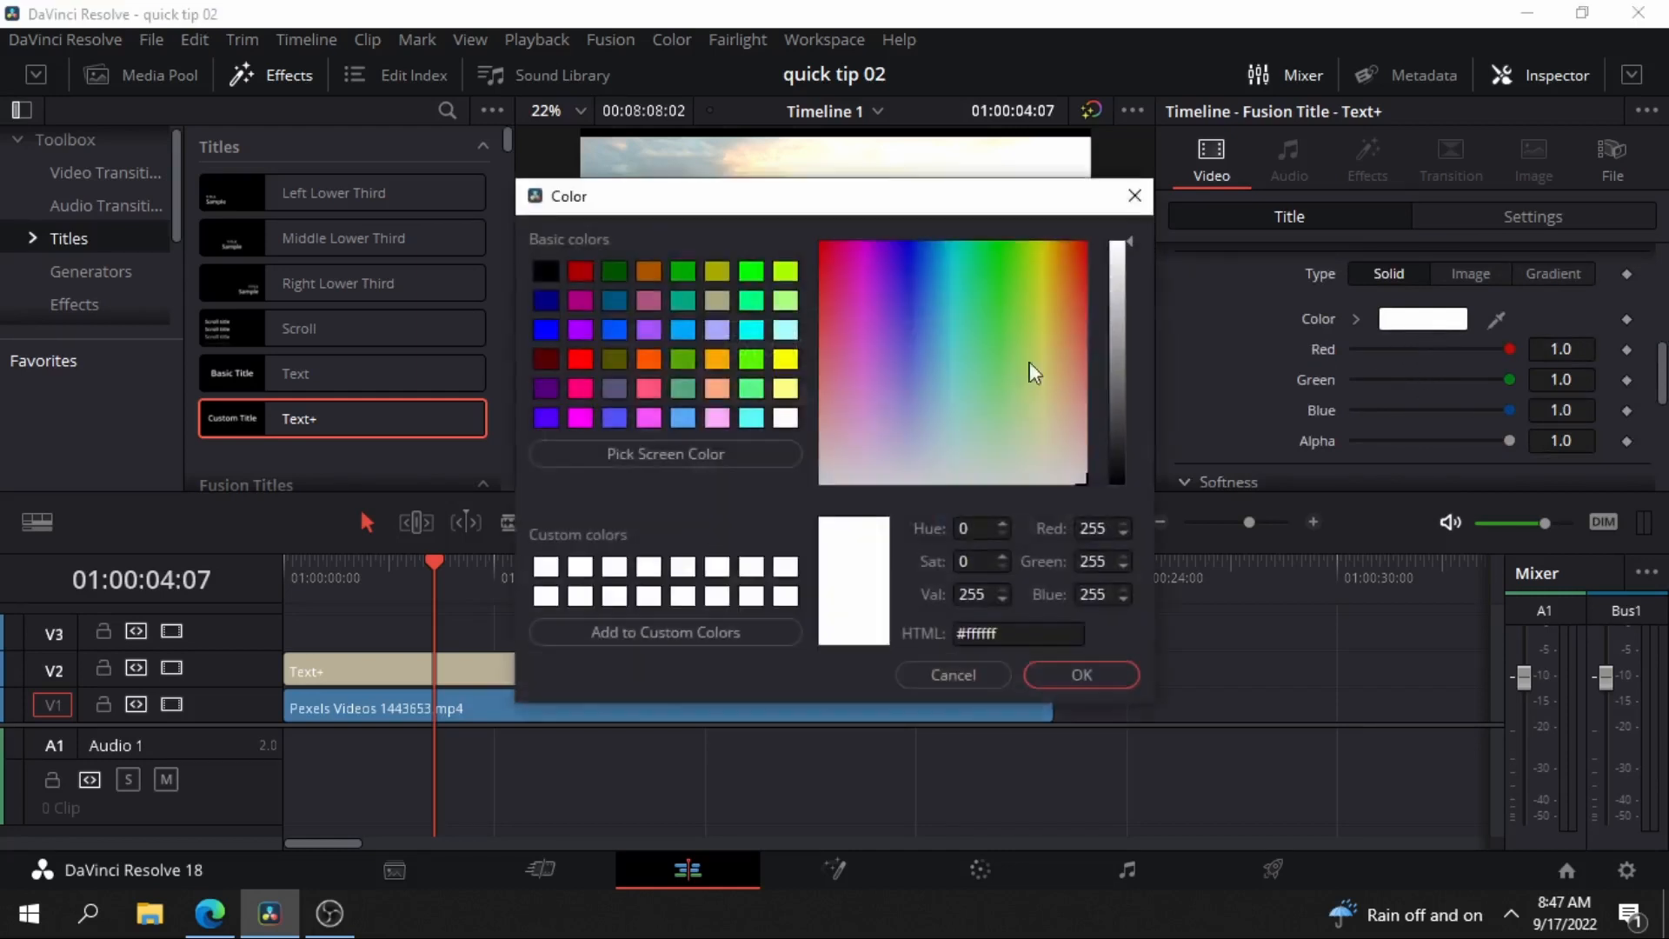
pyautogui.moveTo(924, 209); pyautogui.dragTo(1410, 262)
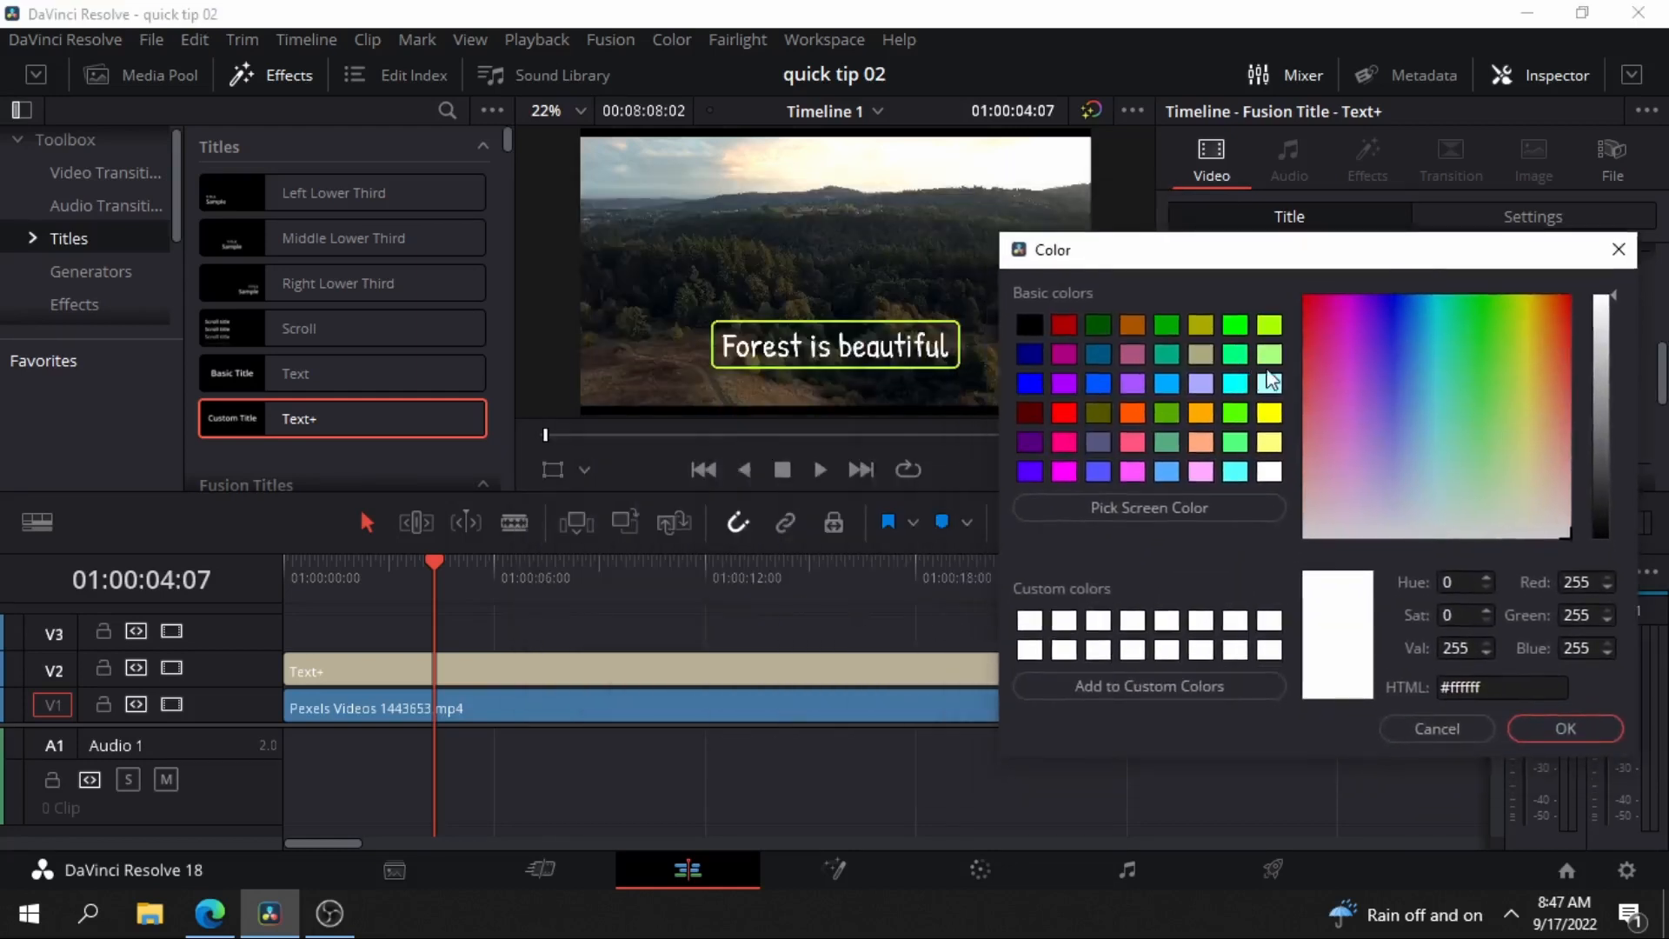
pyautogui.moveTo(1371, 351); pyautogui.dragTo(1424, 483)
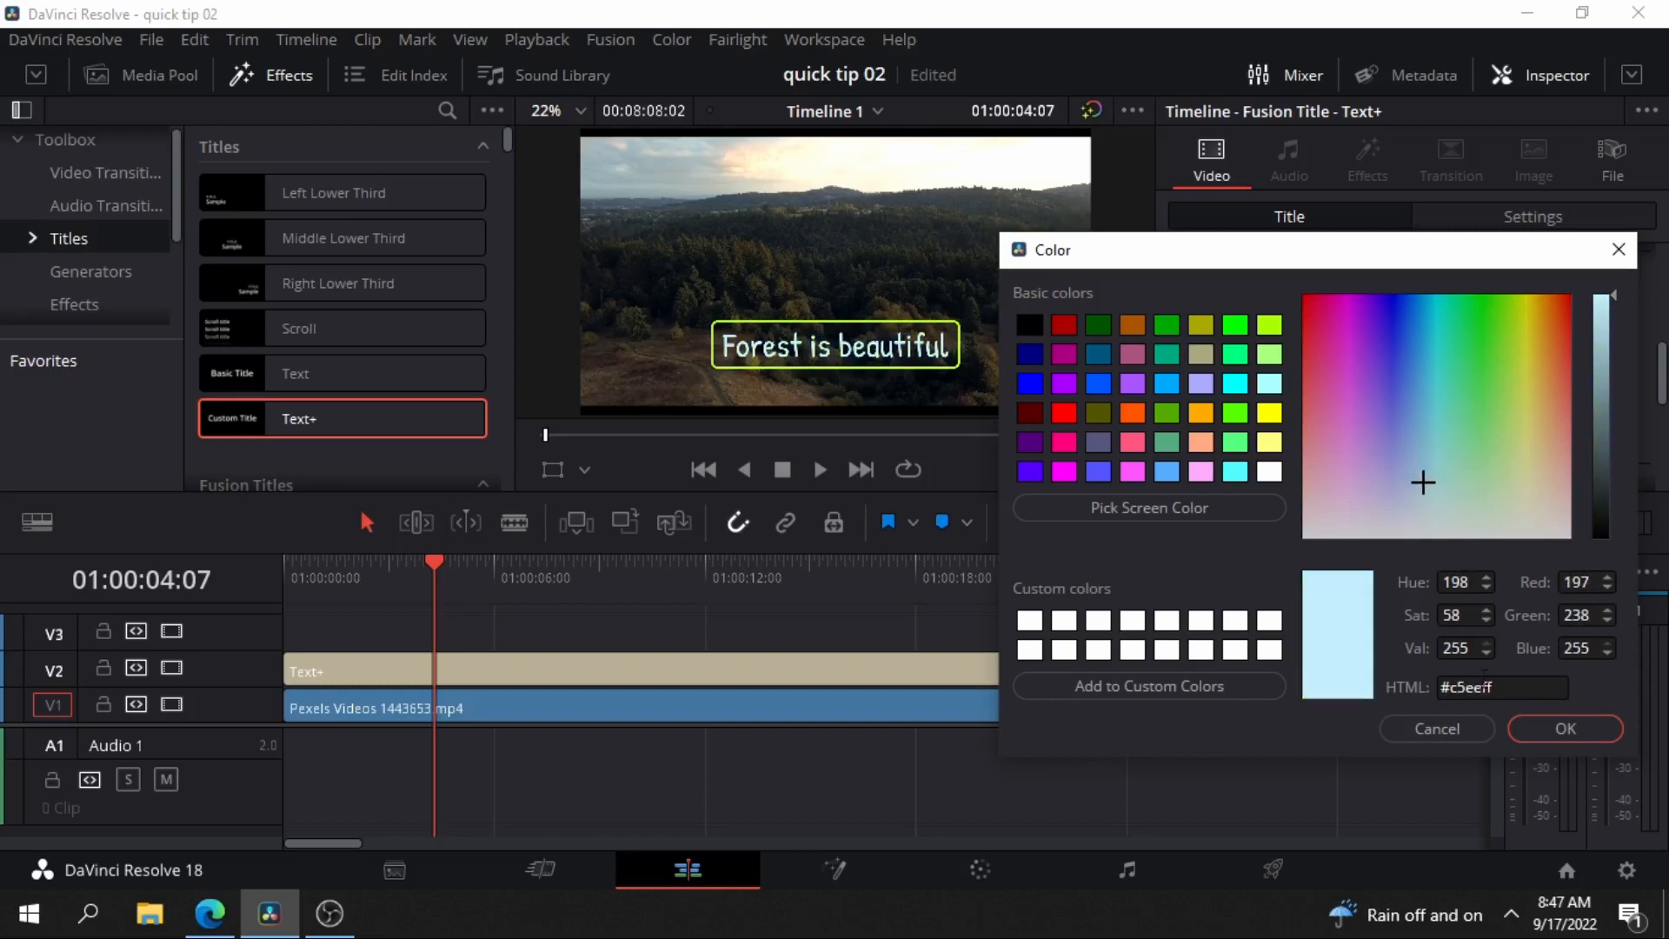
pyautogui.click(1564, 724)
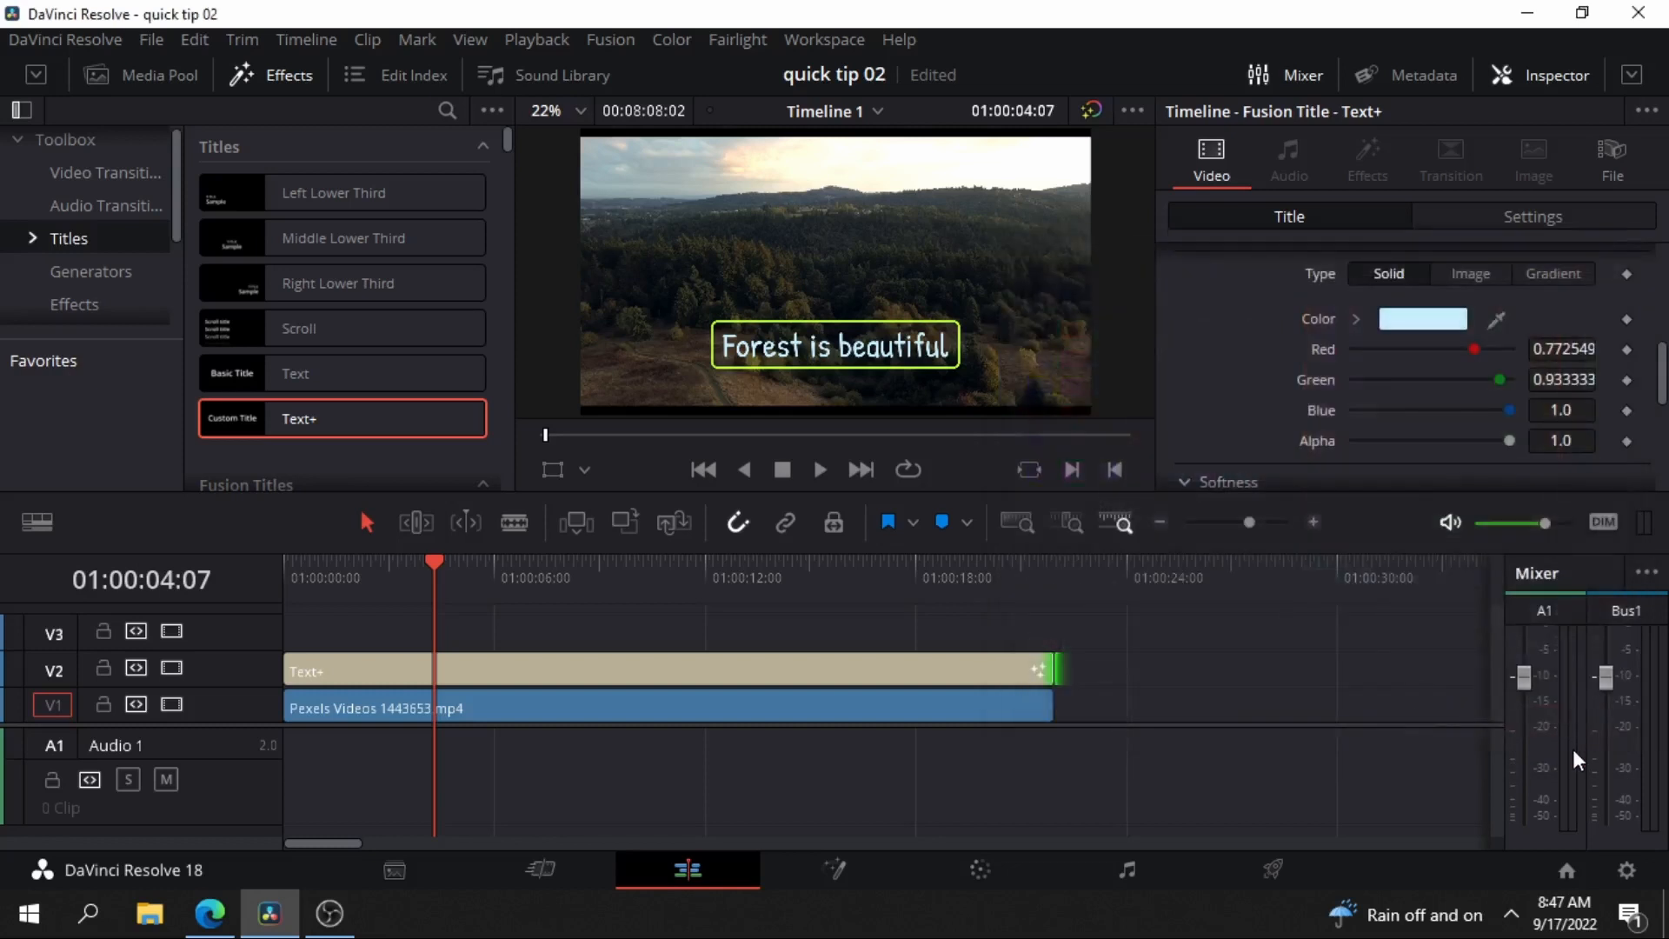
# Enable the Black Shadow on shading element 3 of the title.
pyautogui.scroll(5, 1532, 439)
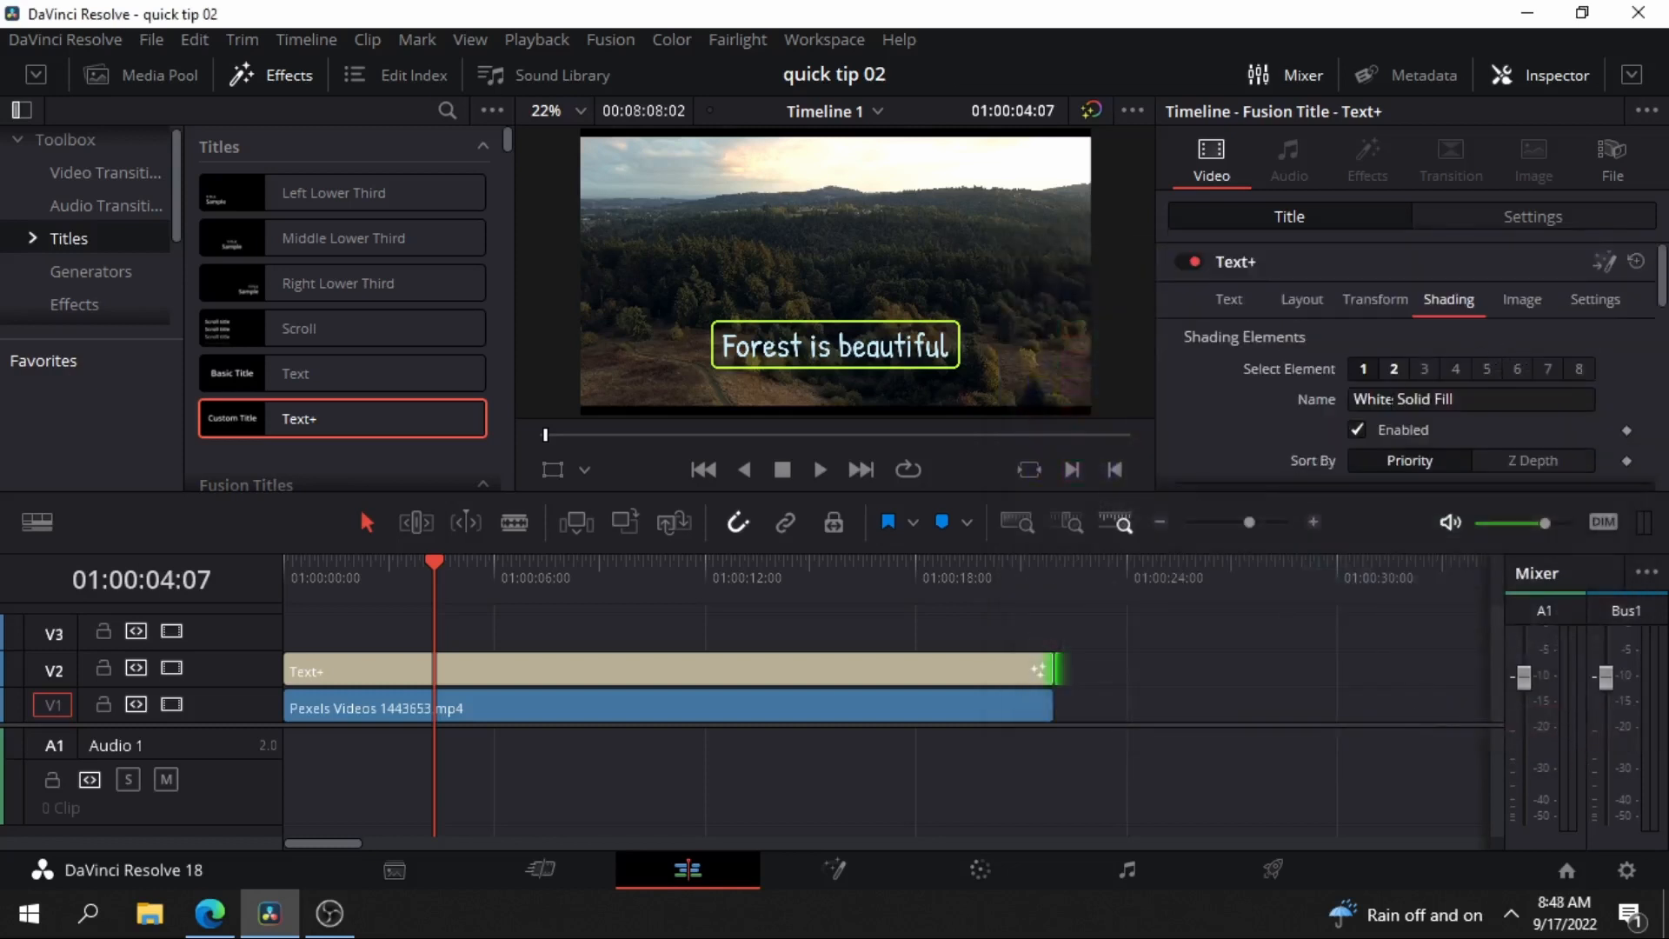
pyautogui.click(1426, 370)
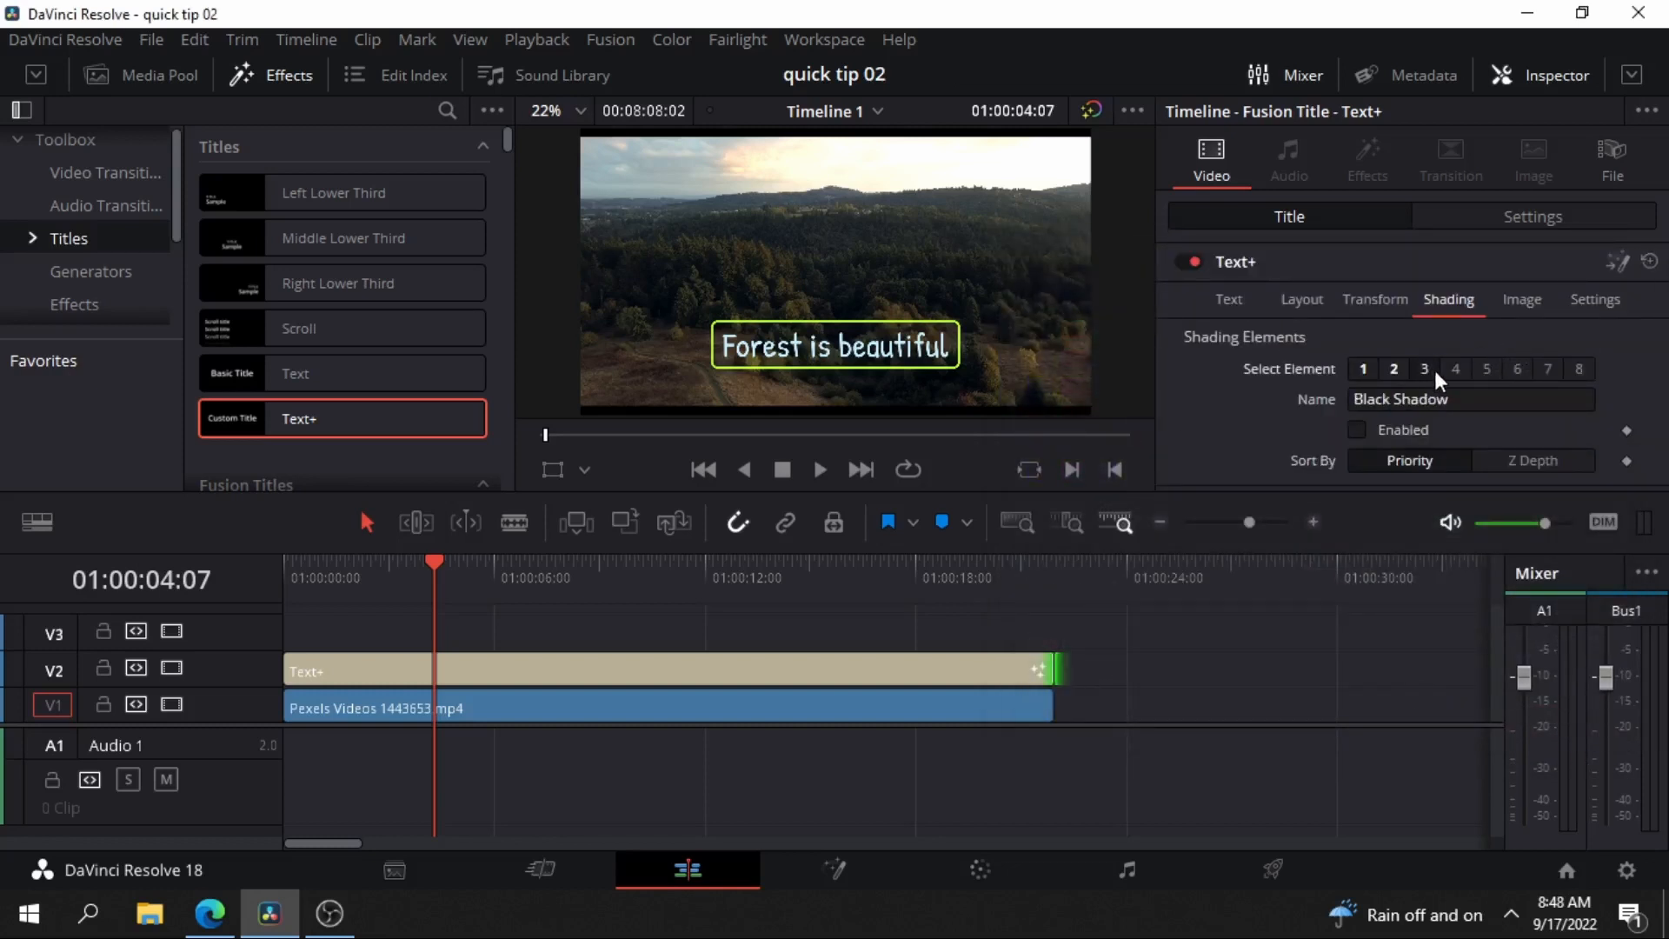
pyautogui.click(1358, 430)
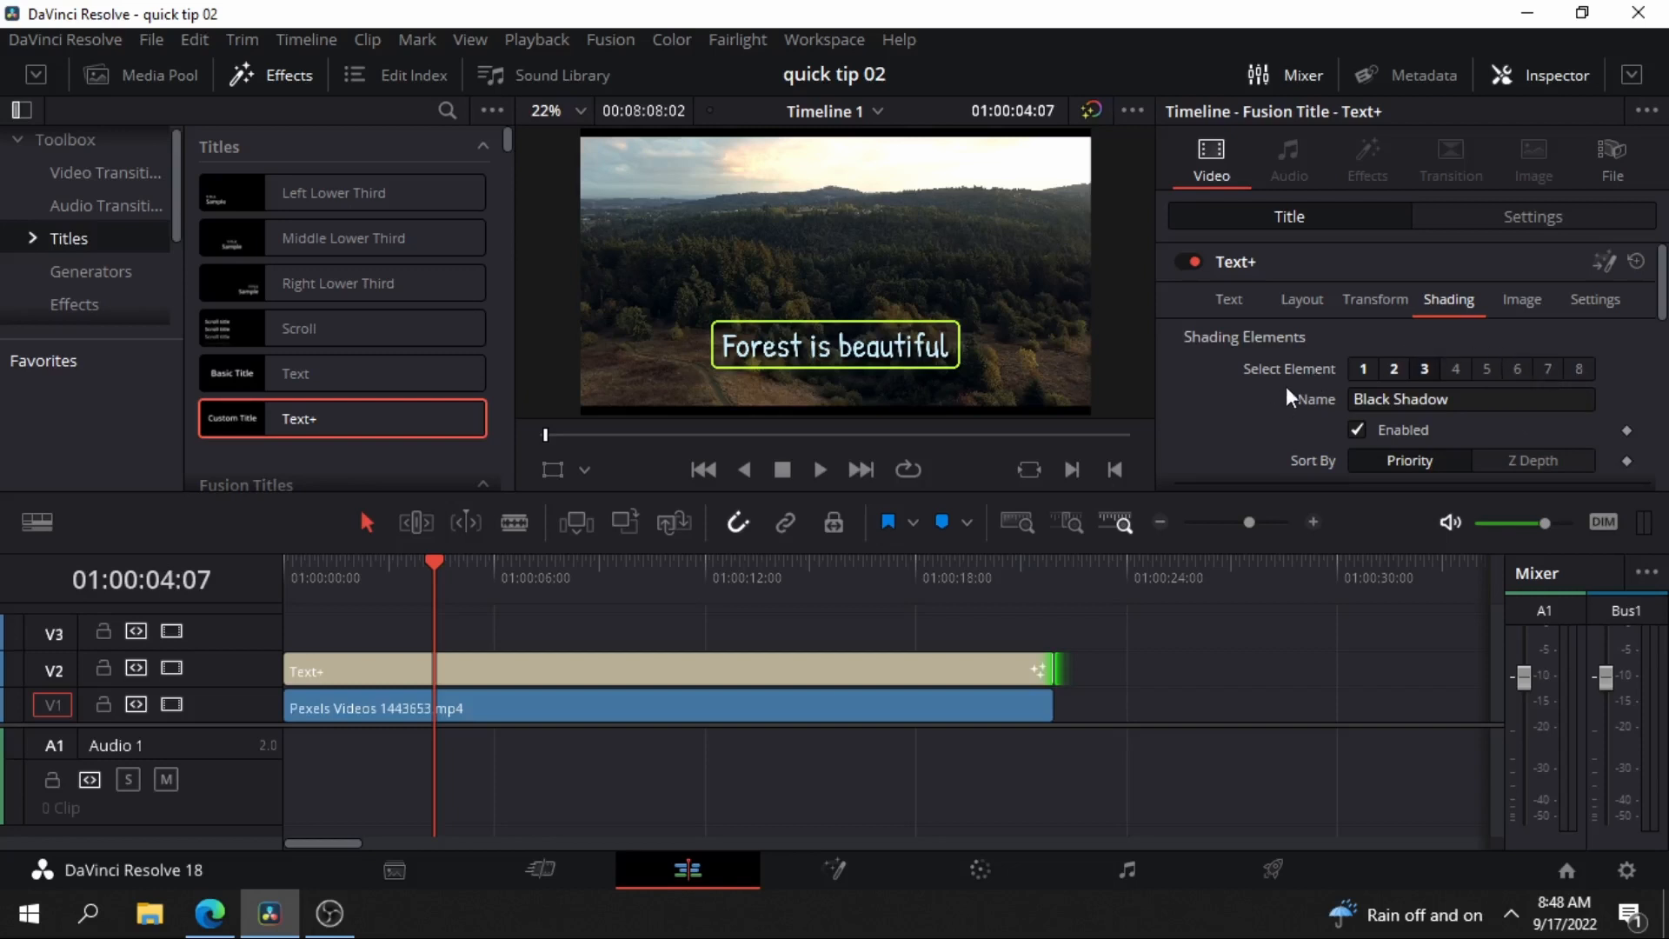
# Play the timeline from the beginning to preview the styled title over the forest clip.
pyautogui.moveTo(428, 576); pyautogui.dragTo(254, 597)
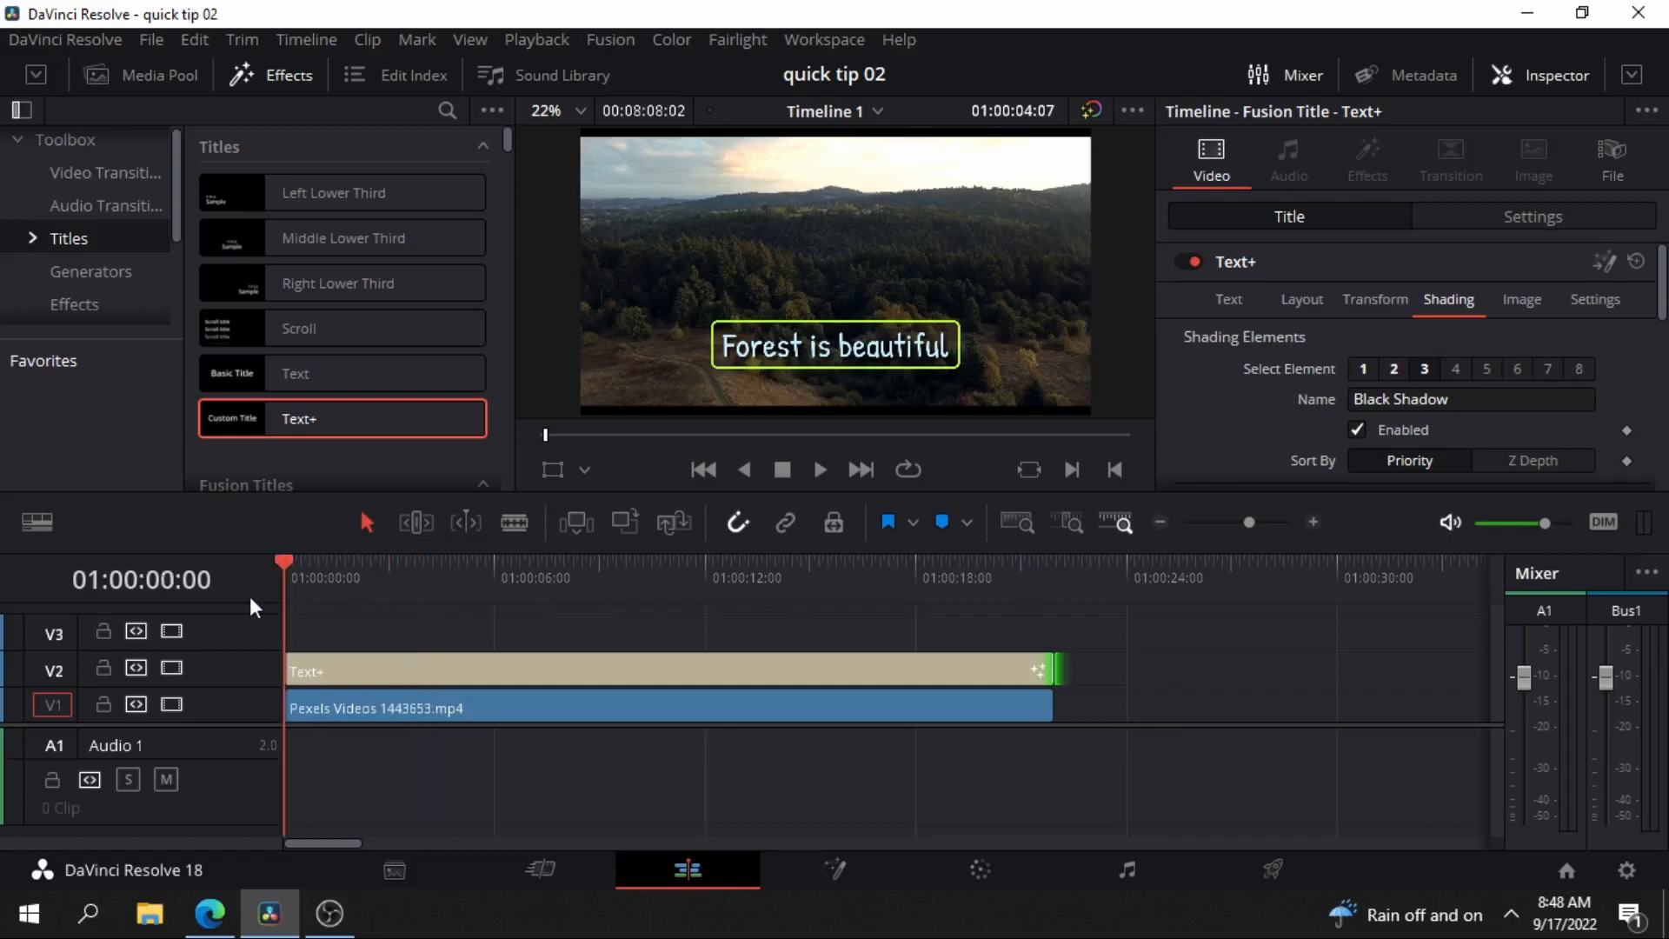
pyautogui.click(820, 470)
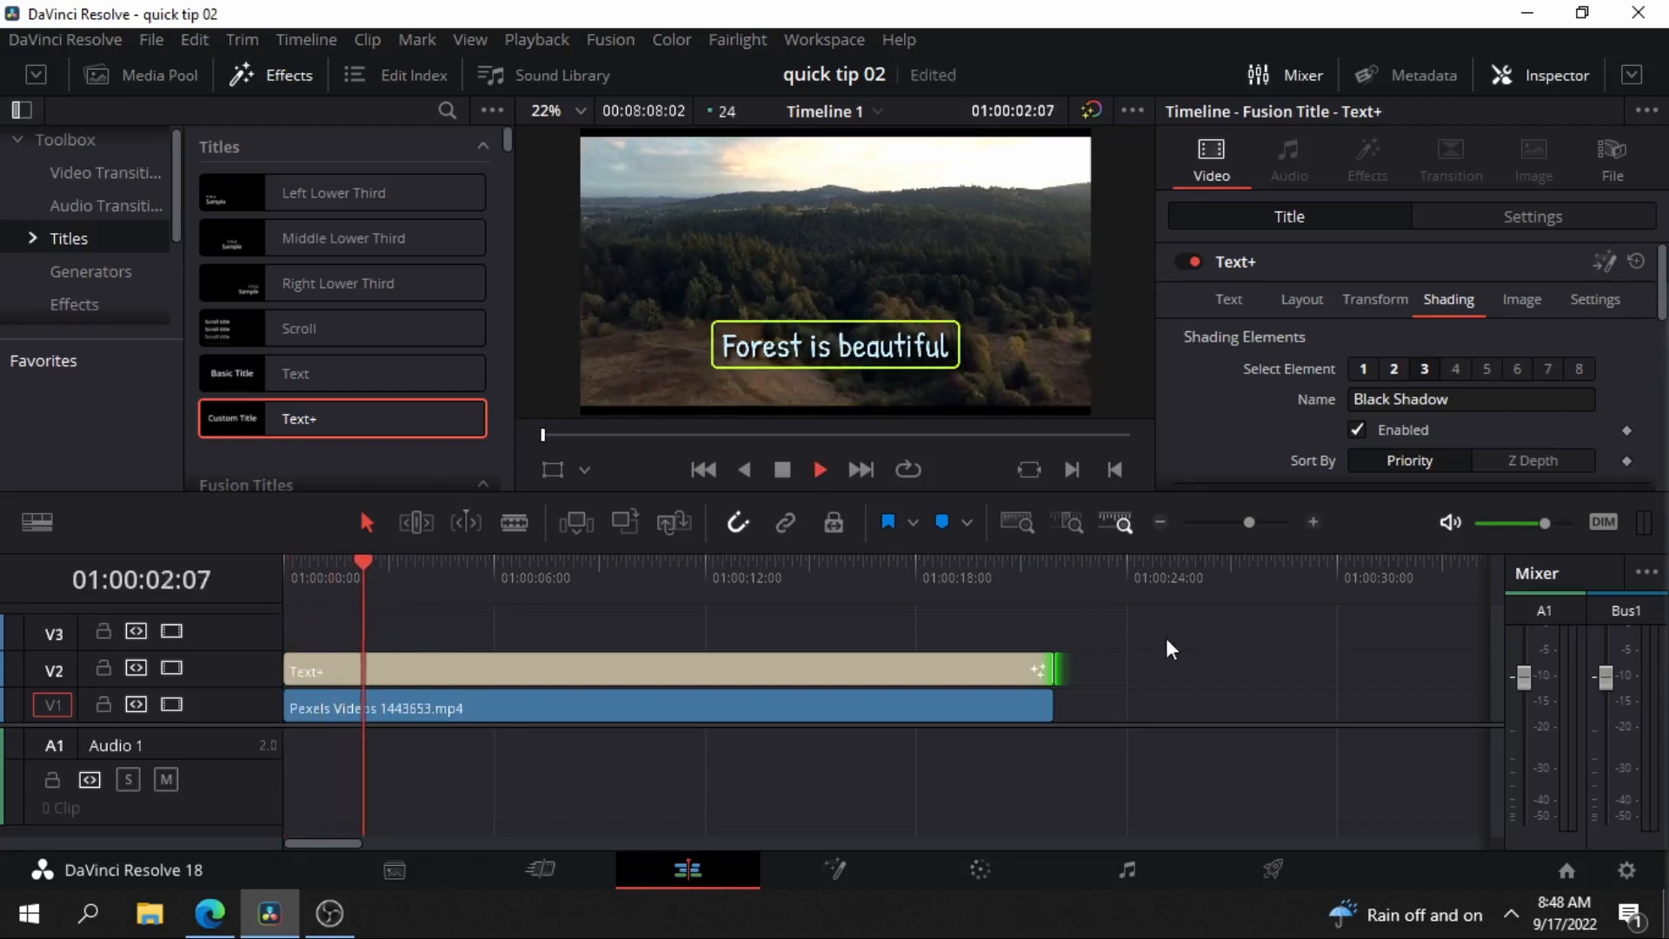